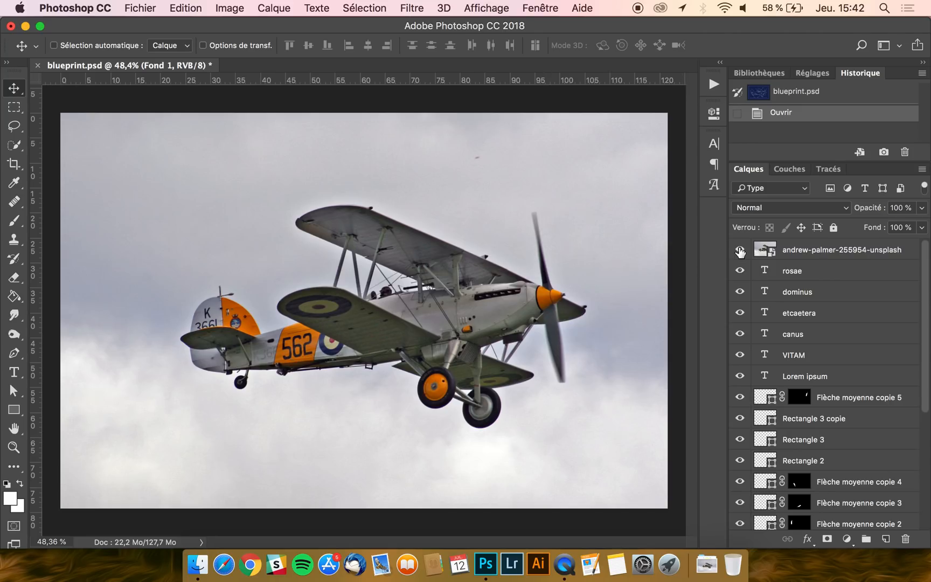
Step: Compare the original airplane photo with the finished blueprint artwork by toggling the photo layer's visibility
{"action": "left_click", "coordinate": [740, 249]}
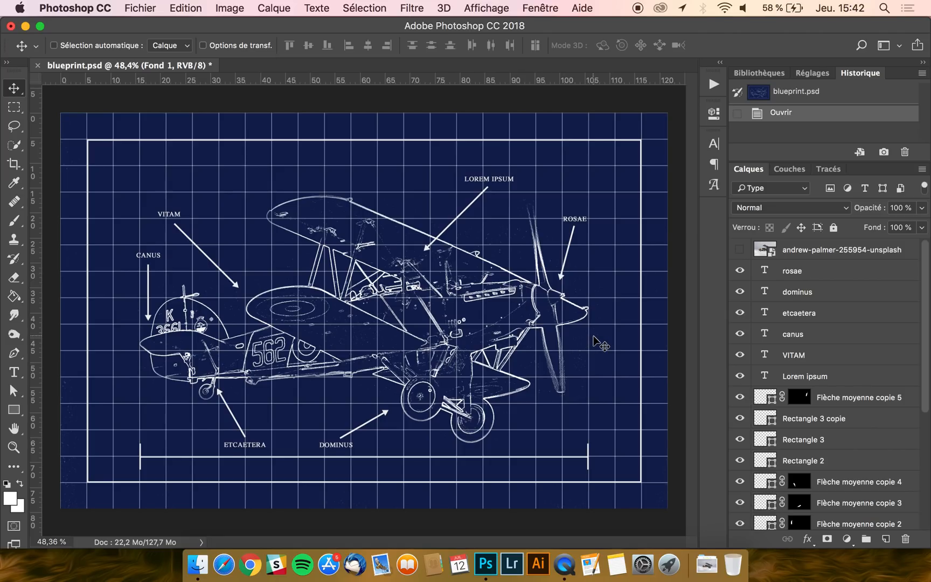
{"action": "left_click", "coordinate": [740, 250]}
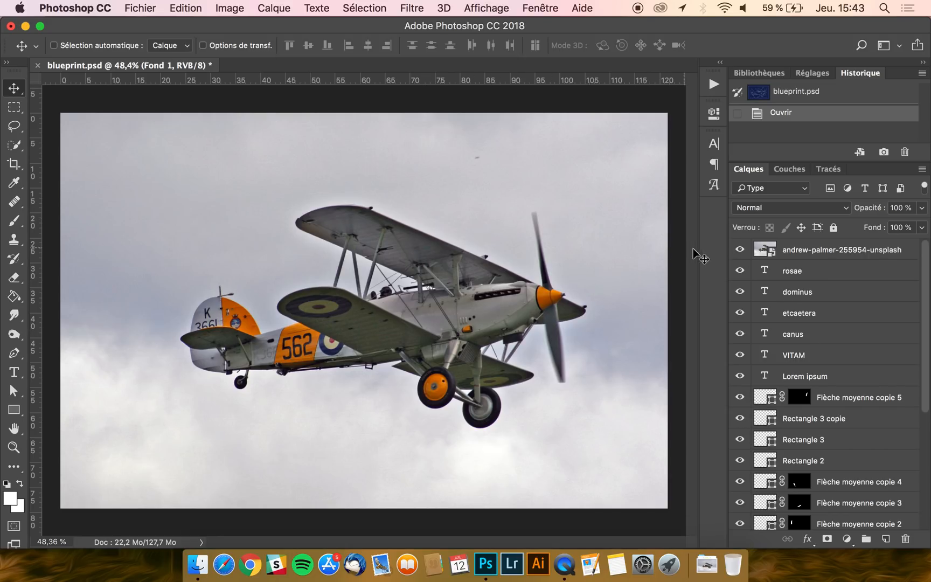
{"action": "left_click", "coordinate": [740, 251]}
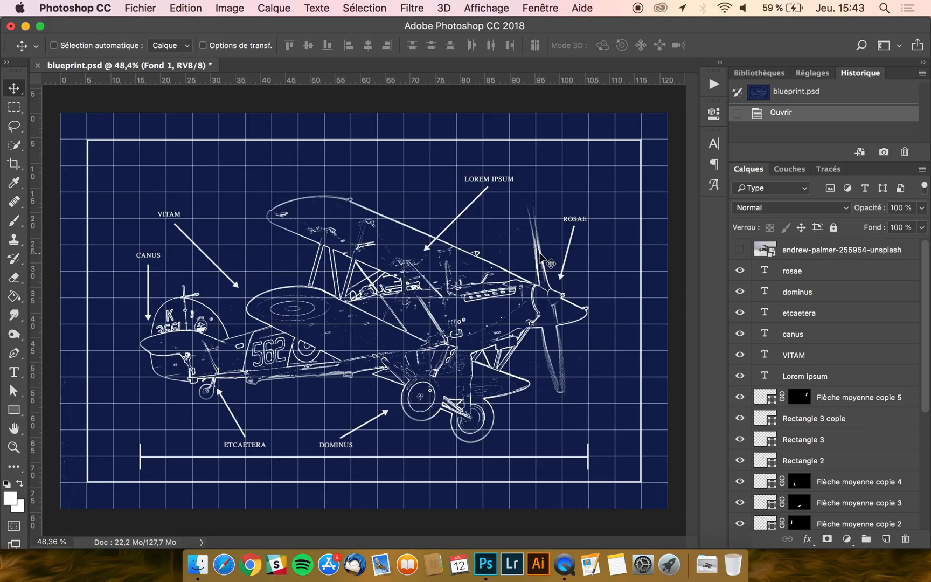
Step: Open the airplane photo as its own document and unlock its background as an editable layer
{"action": "left_click", "coordinate": [707, 564]}
{"action": "left_click_drag", "start_coordinate": [706, 518], "coordinate": [284, 63]}
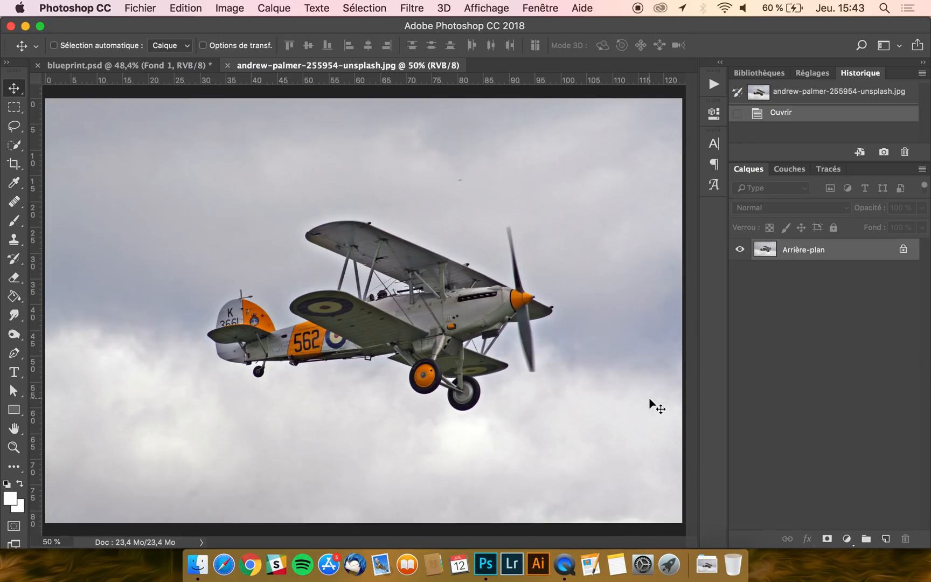
{"action": "scroll", "coordinate": [593, 388], "scroll_direction": "down", "scroll_amount": 3}
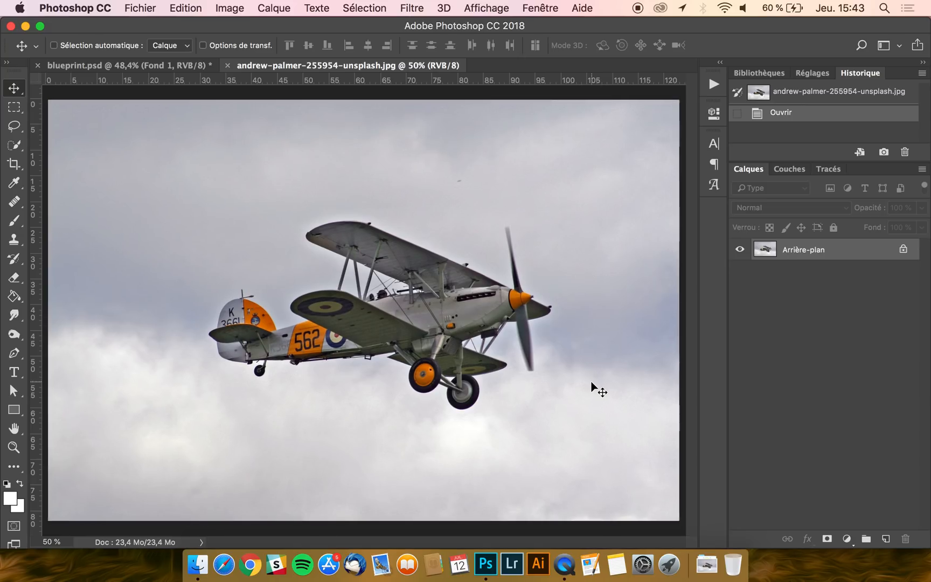
{"action": "left_click", "coordinate": [903, 251]}
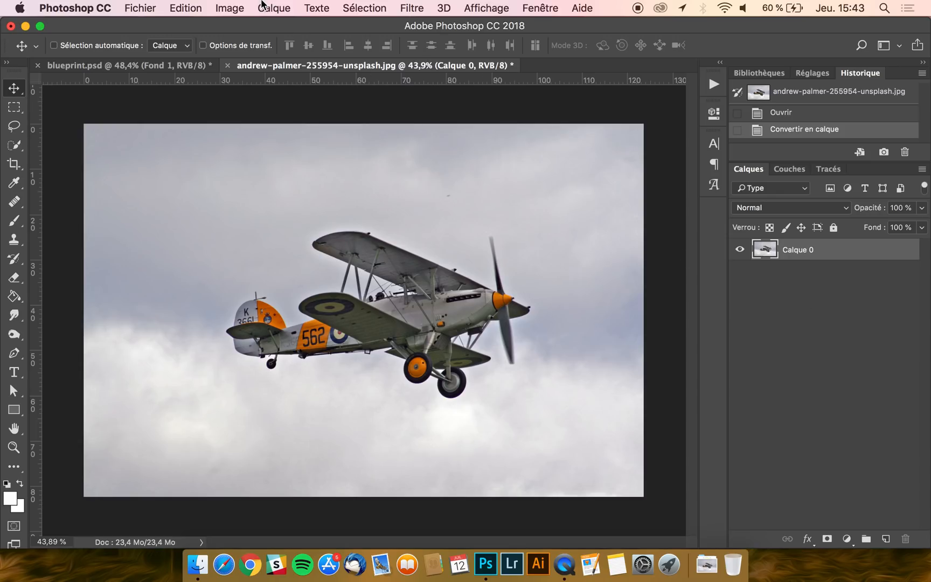
Step: Desaturate the airplane photo layer to black and white
{"action": "left_click", "coordinate": [230, 8]}
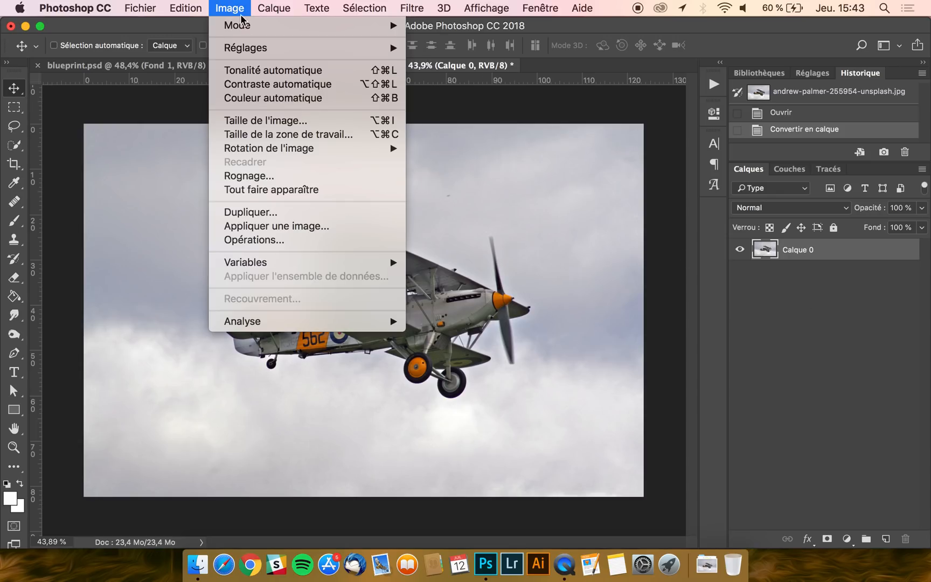
{"action": "mouse_move", "coordinate": [260, 51]}
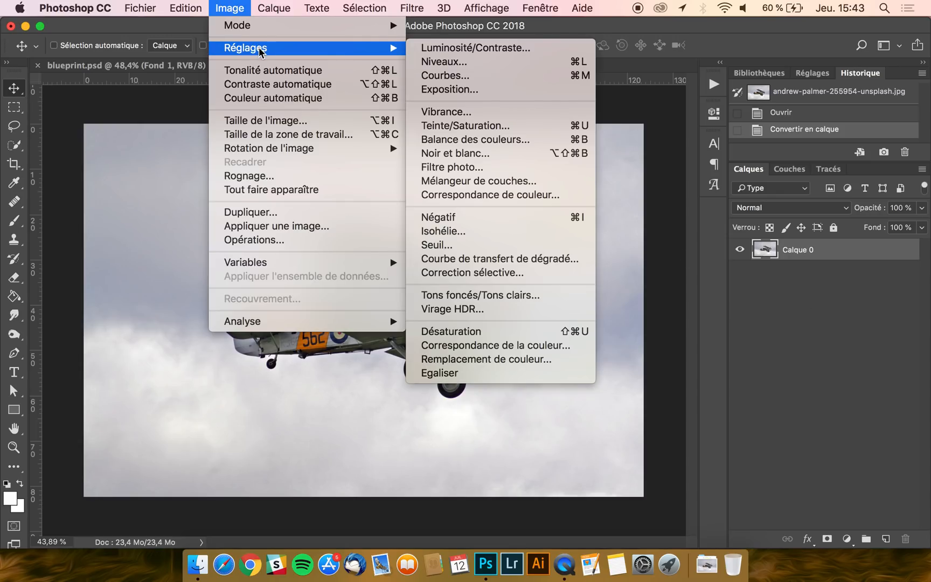
{"action": "left_click", "coordinate": [461, 336]}
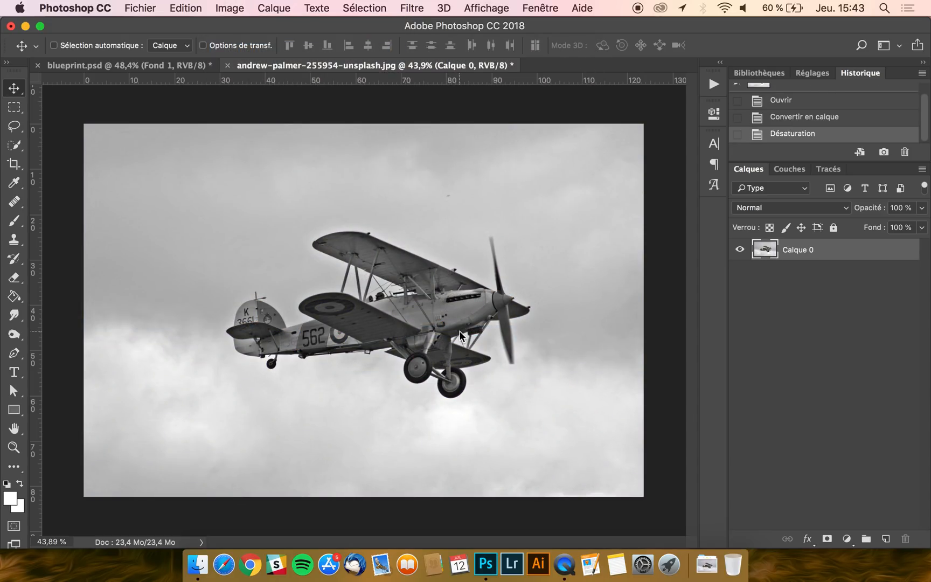
Step: Apply the Find Edges filter (Tracé des contours) to the desaturated airplane layer
{"action": "left_click", "coordinate": [423, 8]}
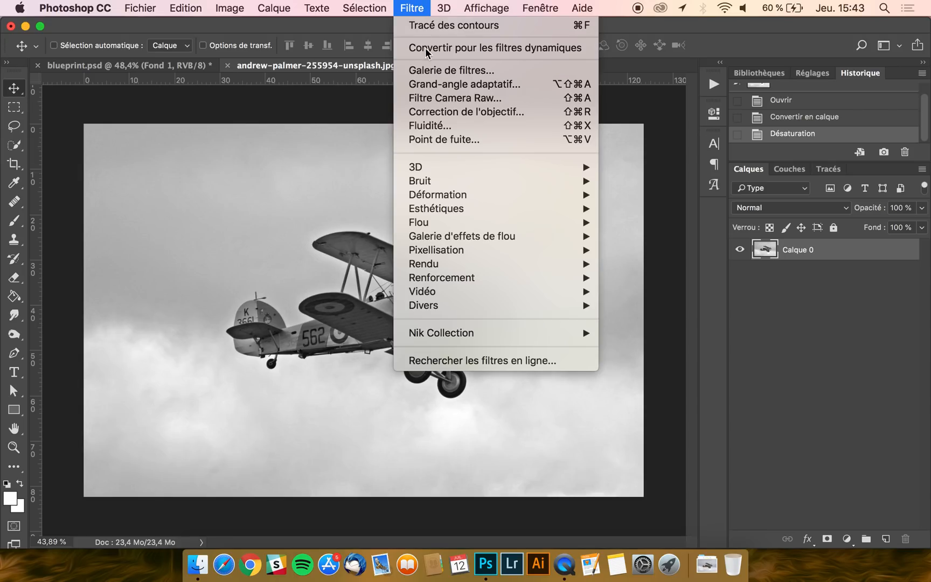
{"action": "mouse_move", "coordinate": [451, 216]}
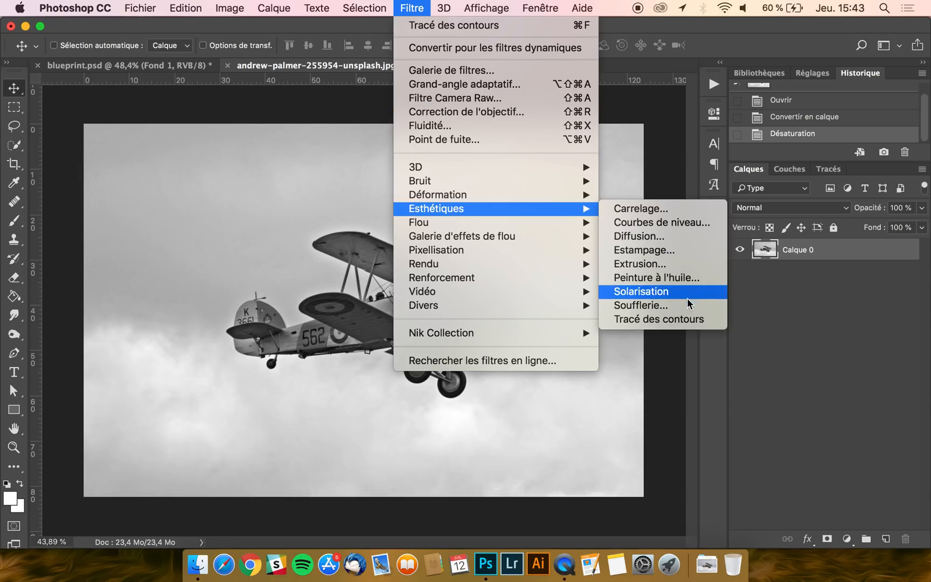
{"action": "left_click", "coordinate": [685, 320]}
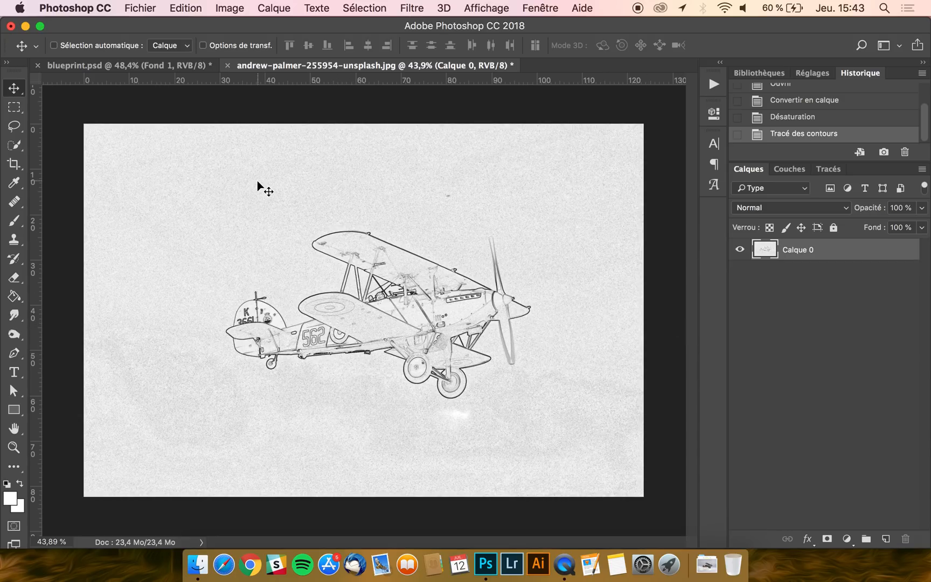
{"action": "key", "text": "super+plus"}
{"action": "key", "text": "super+plus"}
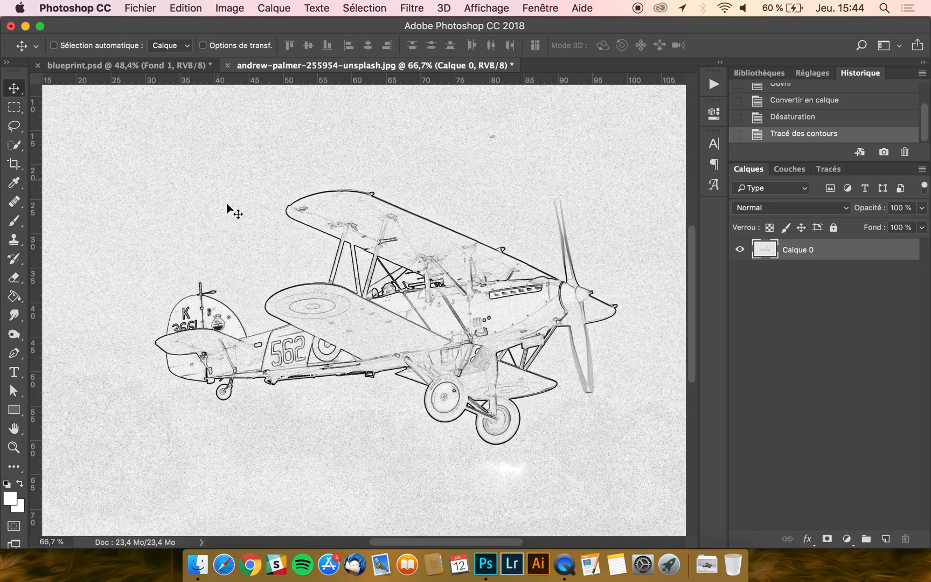
{"action": "scroll", "coordinate": [241, 201], "scroll_direction": "down", "scroll_amount": 1}
{"action": "scroll", "coordinate": [241, 201], "scroll_direction": "down", "scroll_amount": 4}
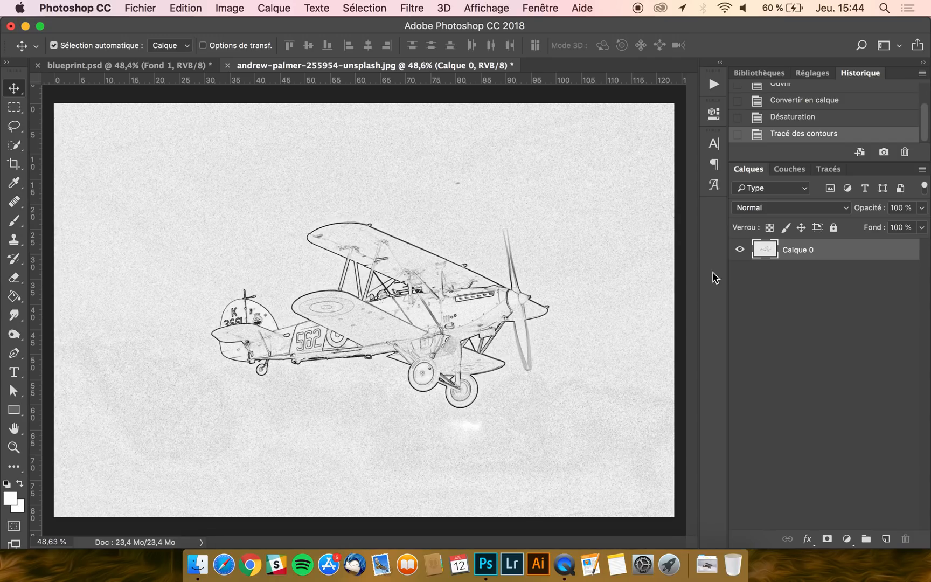
Step: Invert the outlined airplane layer to get white lines on a black background
{"action": "key", "text": "super+i"}
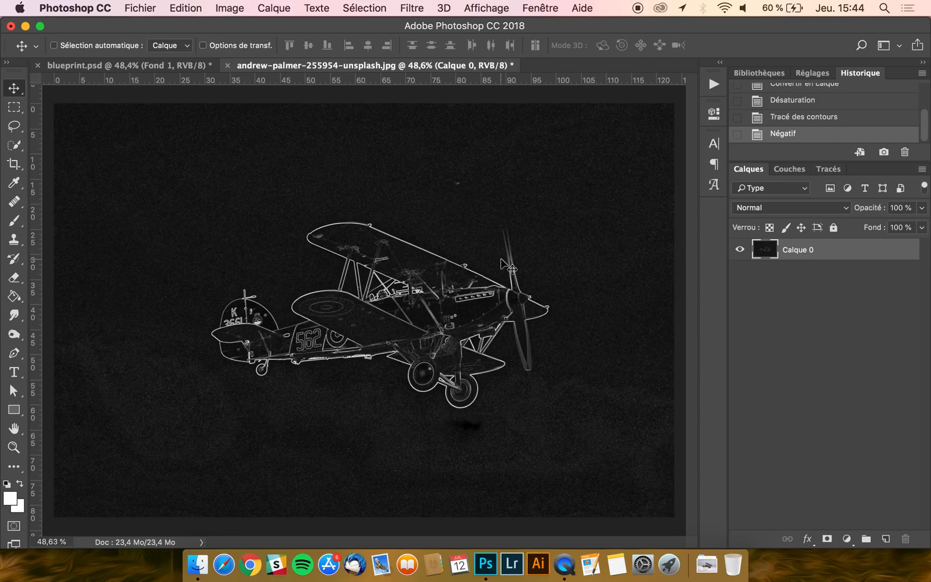
{"action": "left_click", "coordinate": [240, 8]}
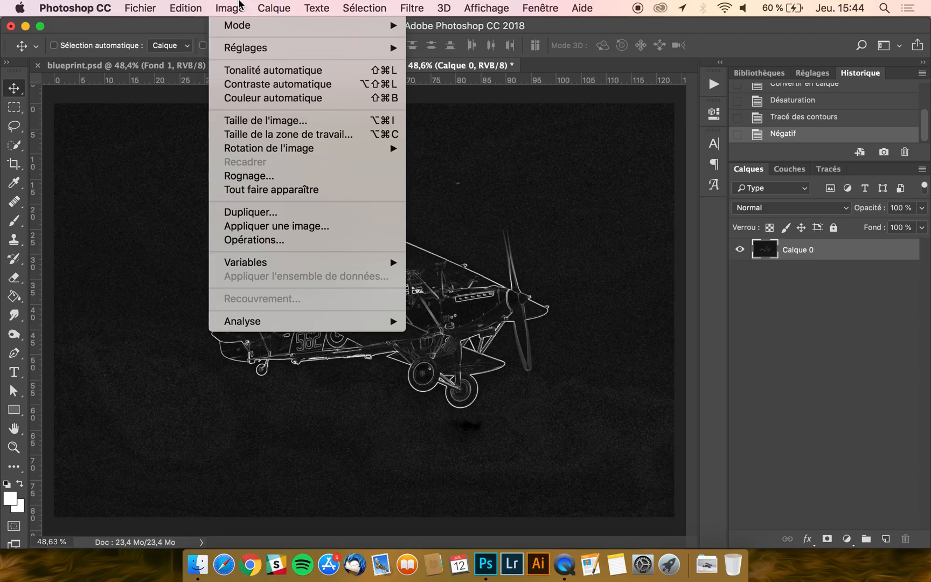
{"action": "mouse_move", "coordinate": [264, 49]}
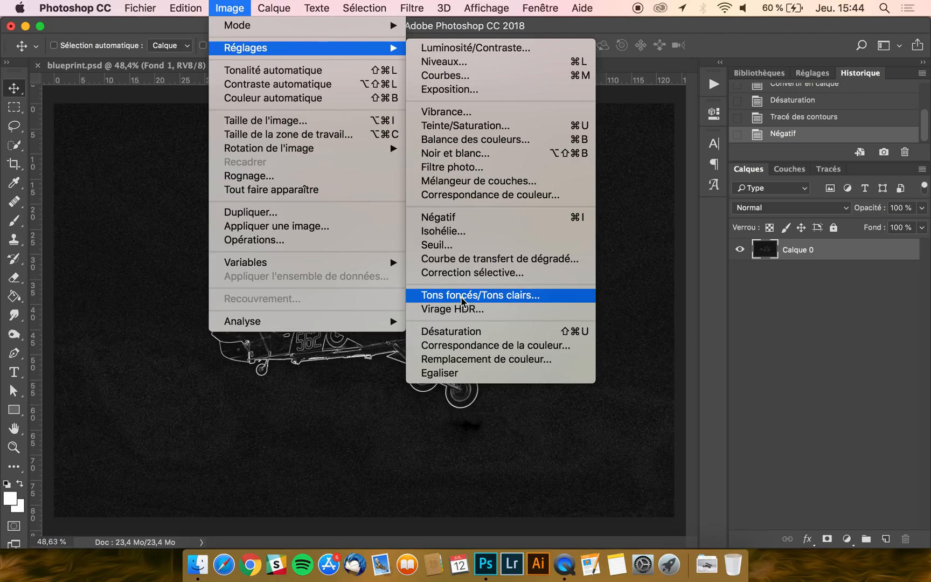
{"action": "left_click", "coordinate": [453, 218]}
{"action": "key", "text": "cmd+i"}
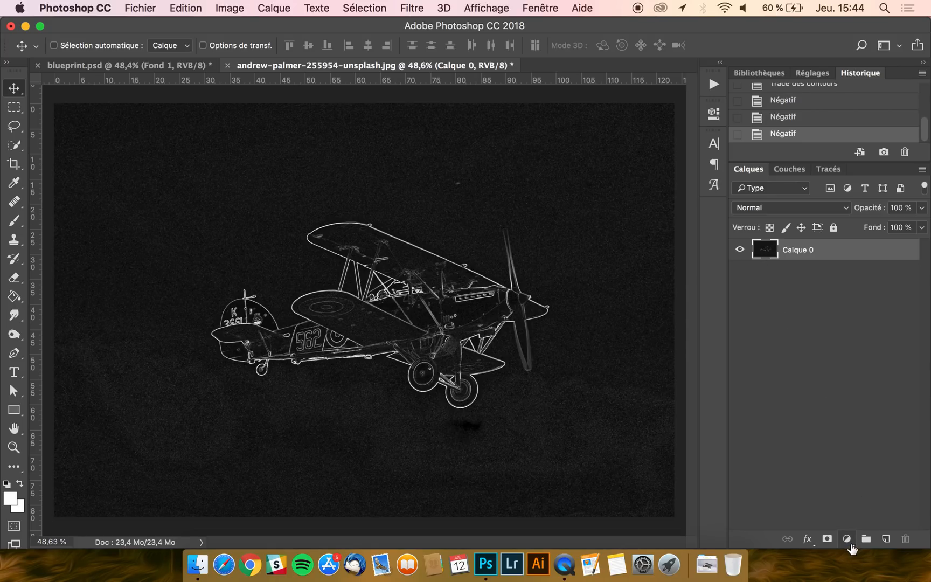
Step: Add a solid color fill layer in dark blue, hex 142351
{"action": "left_click", "coordinate": [846, 539]}
{"action": "left_click", "coordinate": [845, 544]}
{"action": "left_click", "coordinate": [846, 544]}
{"action": "left_click", "coordinate": [810, 264]}
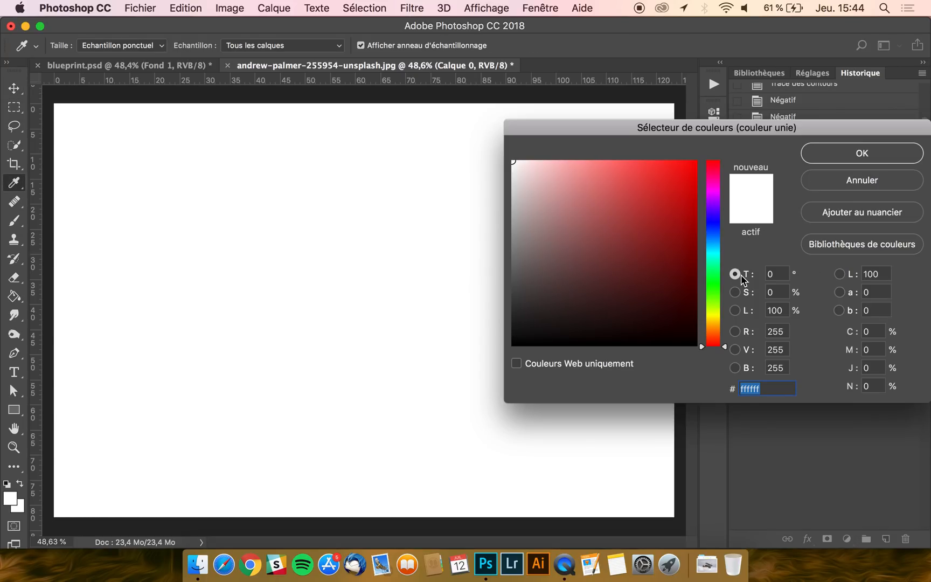
{"action": "left_click", "coordinate": [714, 230]}
{"action": "left_click", "coordinate": [647, 268]}
{"action": "left_click_drag", "start_coordinate": [647, 267], "coordinate": [656, 281]}
{"action": "left_click_drag", "start_coordinate": [715, 235], "coordinate": [715, 227]}
{"action": "left_click", "coordinate": [655, 278]}
{"action": "left_click", "coordinate": [714, 235]}
{"action": "left_click", "coordinate": [715, 230]}
{"action": "left_click", "coordinate": [651, 287]}
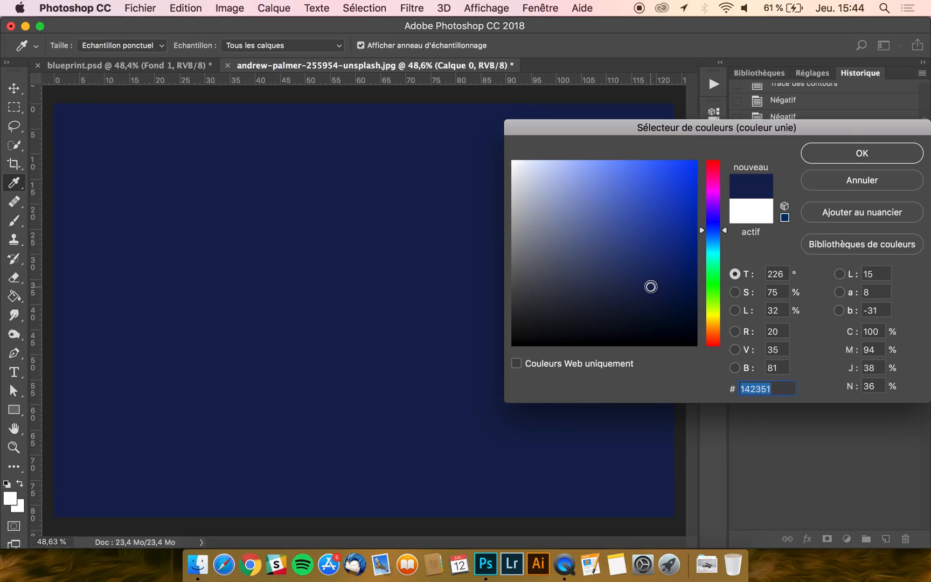
{"action": "left_click", "coordinate": [858, 154]}
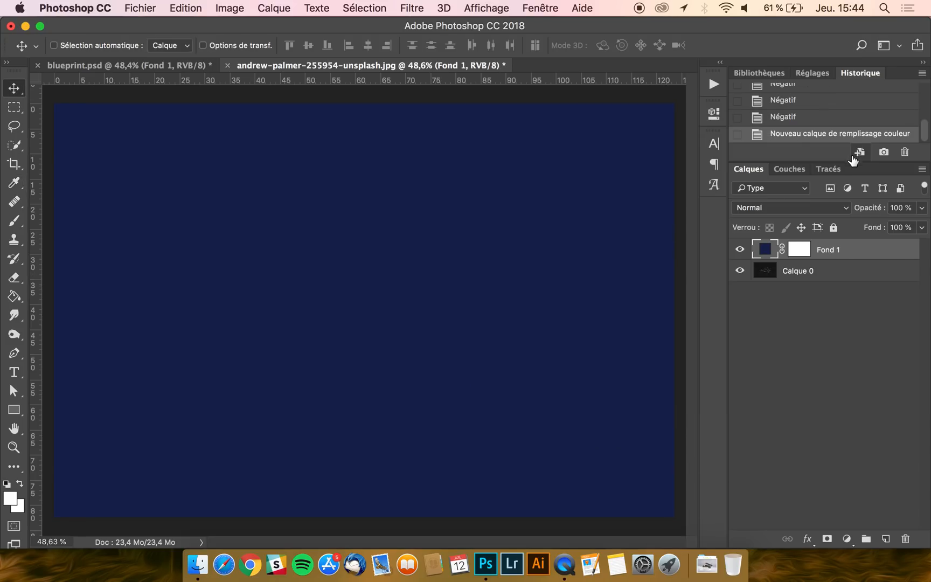
Step: Move the blue fill layer below Calque 0 and set Calque 0's blend mode to Superposition
{"action": "left_click_drag", "start_coordinate": [832, 252], "coordinate": [840, 275]}
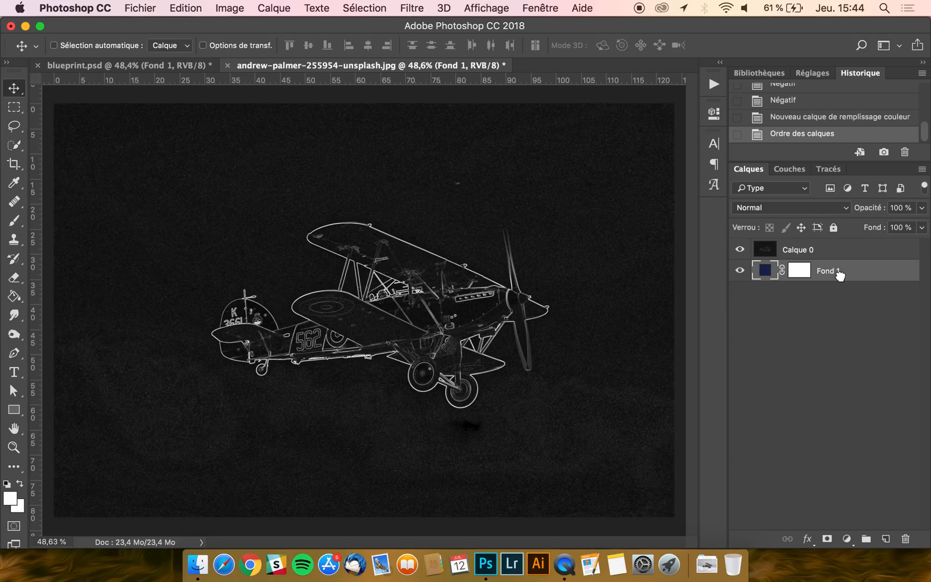
{"action": "left_click", "coordinate": [833, 253]}
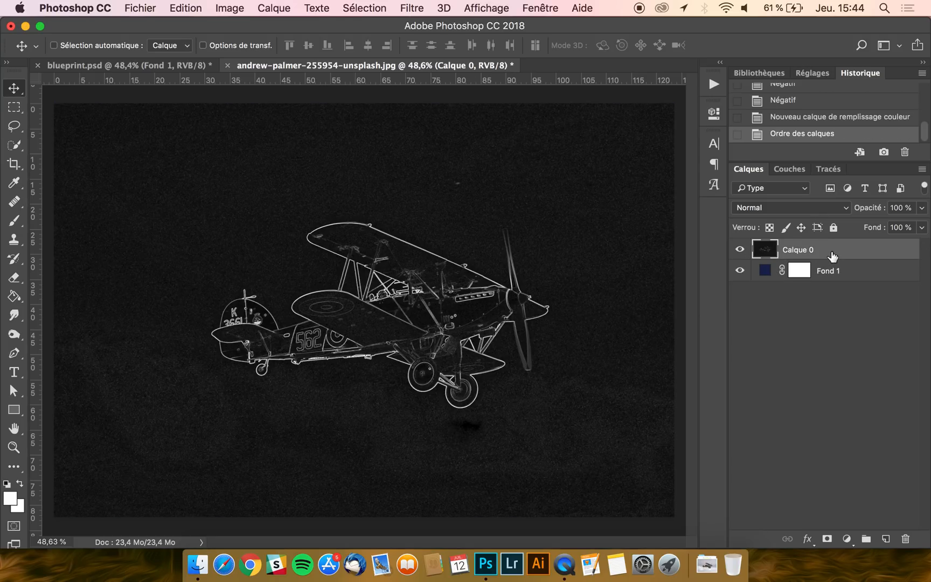
{"action": "left_click", "coordinate": [778, 210]}
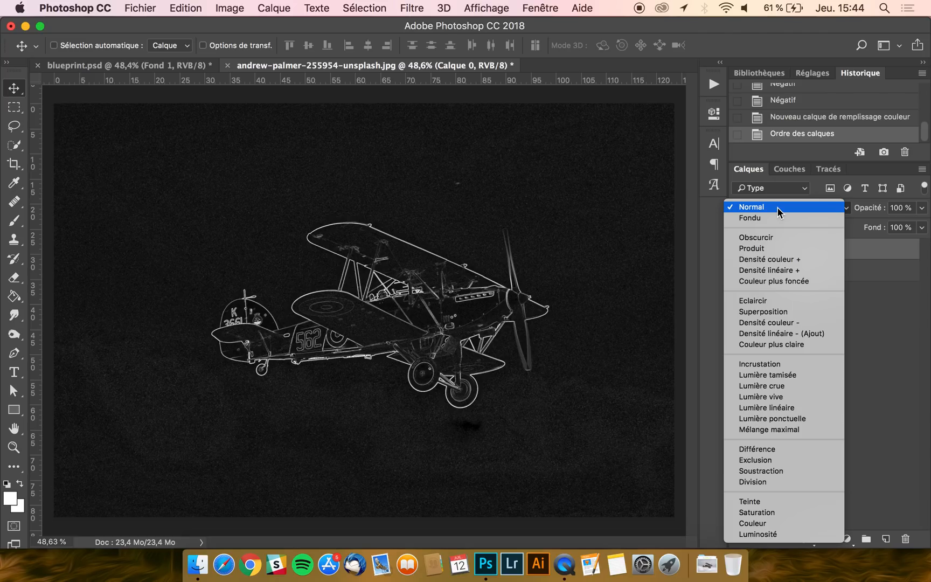
{"action": "left_click", "coordinate": [776, 311]}
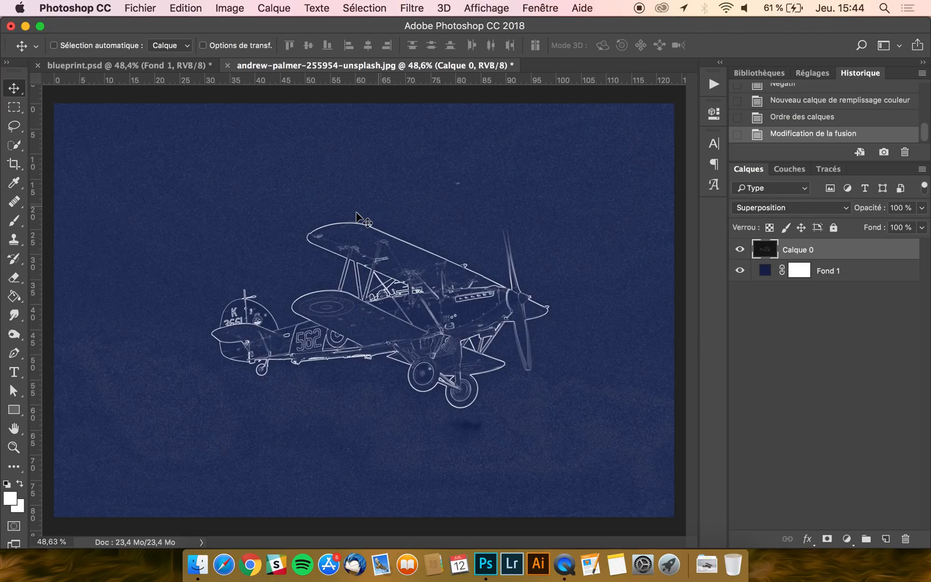
Step: Add a layer mask to Calque 0
{"action": "scroll", "coordinate": [348, 162], "scroll_direction": "up", "scroll_amount": 5}
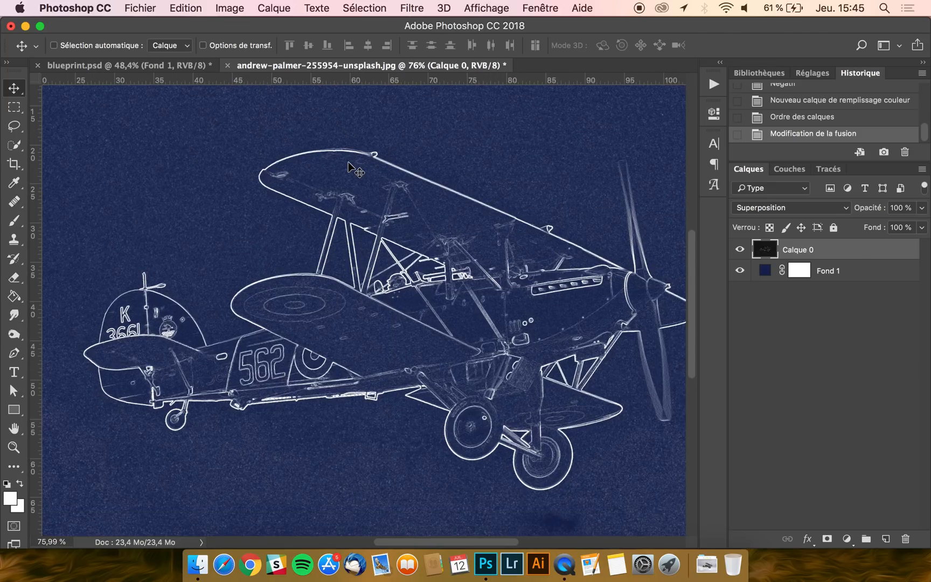
{"action": "scroll", "coordinate": [348, 162], "scroll_direction": "up", "scroll_amount": 3}
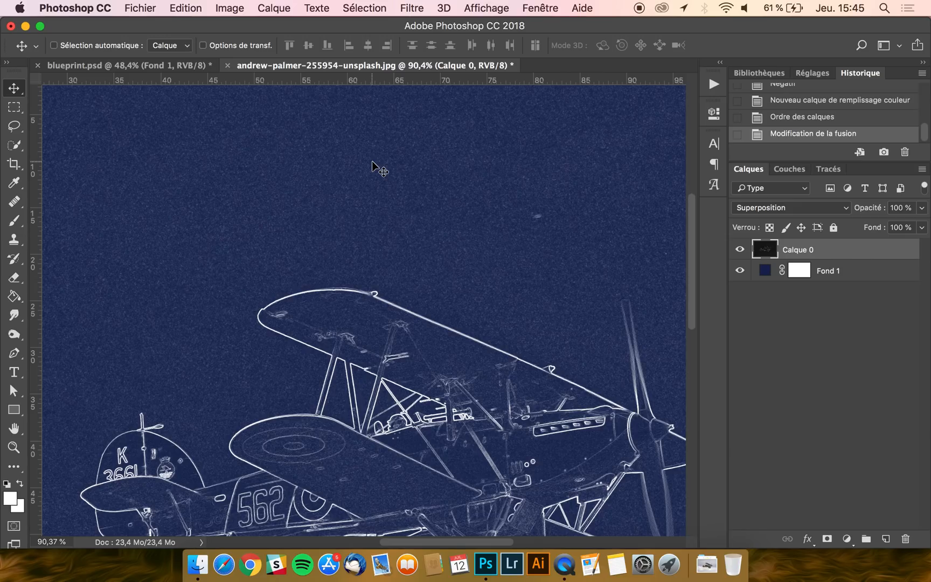
{"action": "scroll", "coordinate": [371, 161], "scroll_direction": "down", "scroll_amount": 4}
{"action": "scroll", "coordinate": [370, 161], "scroll_direction": "down", "scroll_amount": 2}
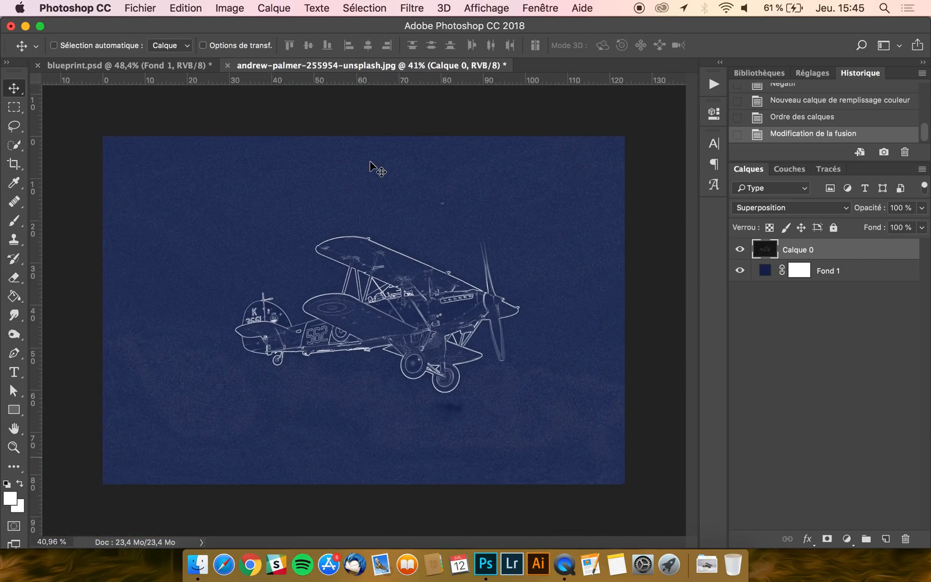
{"action": "left_click", "coordinate": [832, 540]}
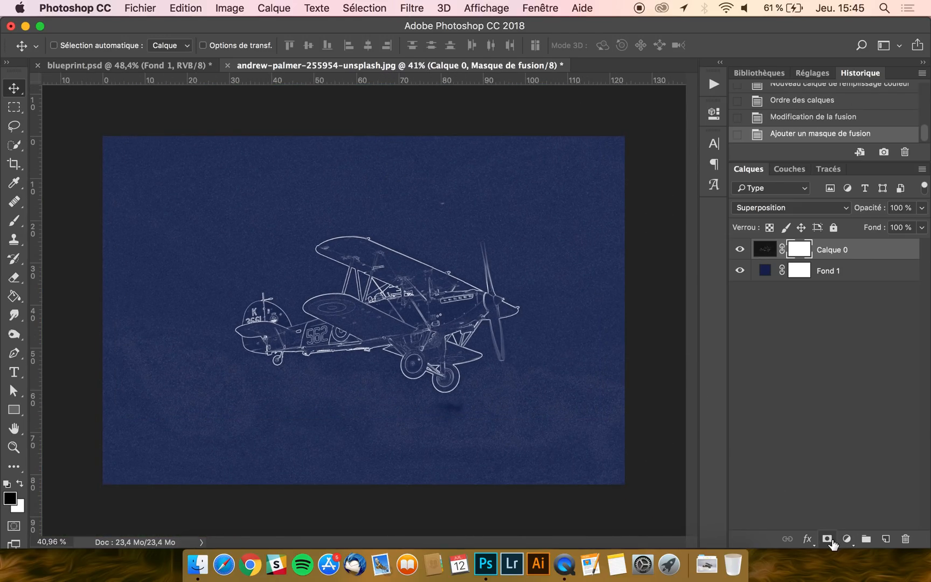
Step: Paint black on Calque 0's mask with a soft round 761 px brush to hide the background grain around the airplane
{"action": "left_click", "coordinate": [15, 221]}
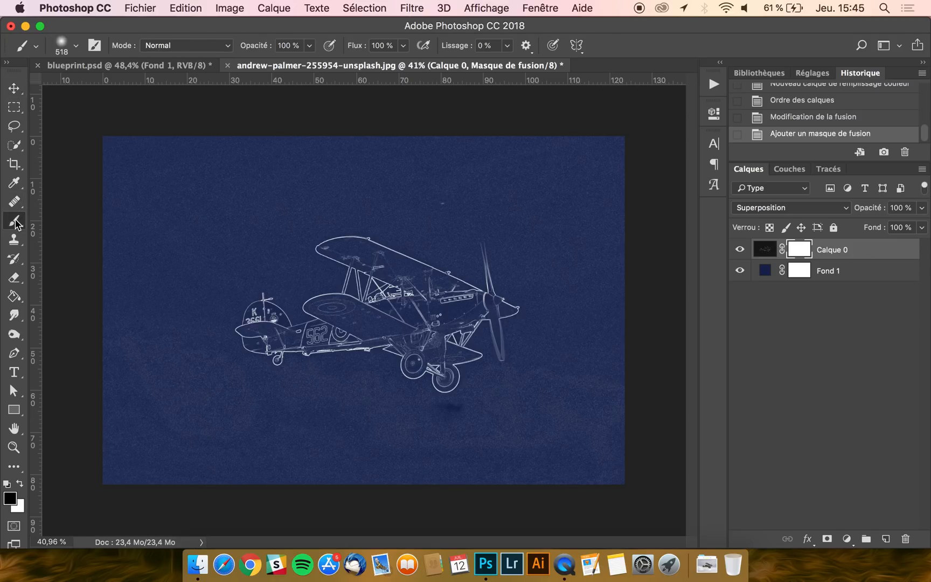
{"action": "left_click", "coordinate": [65, 44]}
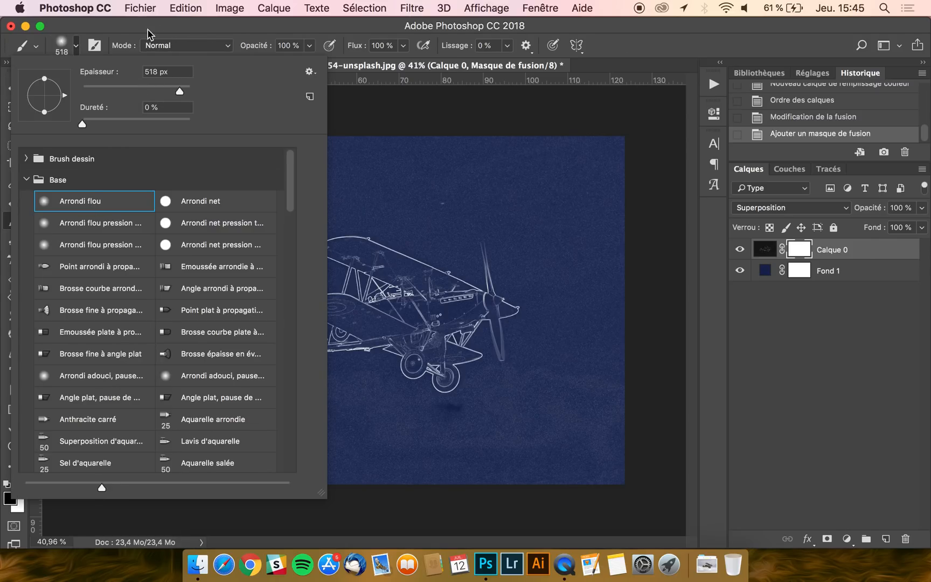
{"action": "left_click", "coordinate": [128, 27]}
{"action": "mouse_move", "coordinate": [178, 162]}
{"action": "left_mouse_down"}
{"action": "mouse_move", "coordinate": [221, 162]}
{"action": "mouse_move", "coordinate": [114, 189]}
{"action": "mouse_move", "coordinate": [183, 120]}
{"action": "mouse_move", "coordinate": [146, 155]}
{"action": "mouse_move", "coordinate": [243, 141]}
{"action": "mouse_move", "coordinate": [267, 157]}
{"action": "mouse_move", "coordinate": [617, 146]}
{"action": "mouse_move", "coordinate": [598, 224]}
{"action": "mouse_move", "coordinate": [577, 194]}
{"action": "mouse_move", "coordinate": [520, 173]}
{"action": "mouse_move", "coordinate": [435, 179]}
{"action": "mouse_move", "coordinate": [356, 161]}
{"action": "mouse_move", "coordinate": [274, 199]}
{"action": "mouse_move", "coordinate": [232, 233]}
{"action": "mouse_move", "coordinate": [248, 232]}
{"action": "mouse_move", "coordinate": [160, 278]}
{"action": "left_mouse_up"}
{"action": "left_click", "coordinate": [134, 190]}
{"action": "mouse_move", "coordinate": [207, 220]}
{"action": "left_mouse_down"}
{"action": "mouse_move", "coordinate": [61, 366]}
{"action": "mouse_move", "coordinate": [91, 299]}
{"action": "mouse_move", "coordinate": [135, 449]}
{"action": "mouse_move", "coordinate": [151, 292]}
{"action": "mouse_move", "coordinate": [173, 361]}
{"action": "mouse_move", "coordinate": [164, 293]}
{"action": "mouse_move", "coordinate": [165, 441]}
{"action": "mouse_move", "coordinate": [301, 487]}
{"action": "mouse_move", "coordinate": [156, 430]}
{"action": "mouse_move", "coordinate": [209, 407]}
{"action": "mouse_move", "coordinate": [293, 443]}
{"action": "mouse_move", "coordinate": [374, 432]}
{"action": "mouse_move", "coordinate": [346, 425]}
{"action": "mouse_move", "coordinate": [435, 466]}
{"action": "mouse_move", "coordinate": [322, 427]}
{"action": "mouse_move", "coordinate": [296, 437]}
{"action": "mouse_move", "coordinate": [446, 471]}
{"action": "mouse_move", "coordinate": [495, 466]}
{"action": "mouse_move", "coordinate": [525, 430]}
{"action": "mouse_move", "coordinate": [483, 454]}
{"action": "mouse_move", "coordinate": [526, 425]}
{"action": "mouse_move", "coordinate": [582, 225]}
{"action": "left_mouse_up"}
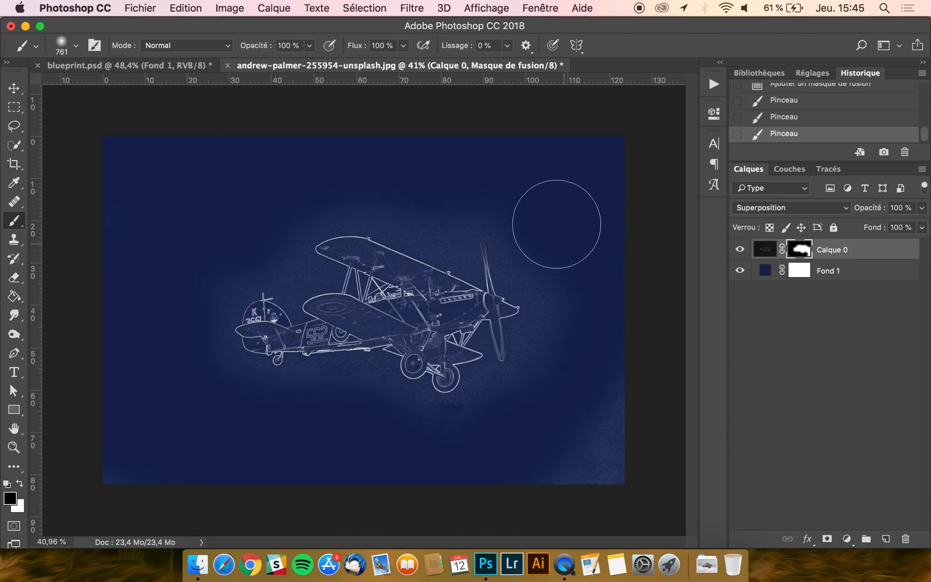
{"action": "mouse_move", "coordinate": [521, 194]}
{"action": "left_mouse_down"}
{"action": "mouse_move", "coordinate": [611, 293]}
{"action": "mouse_move", "coordinate": [613, 332]}
{"action": "left_mouse_up"}
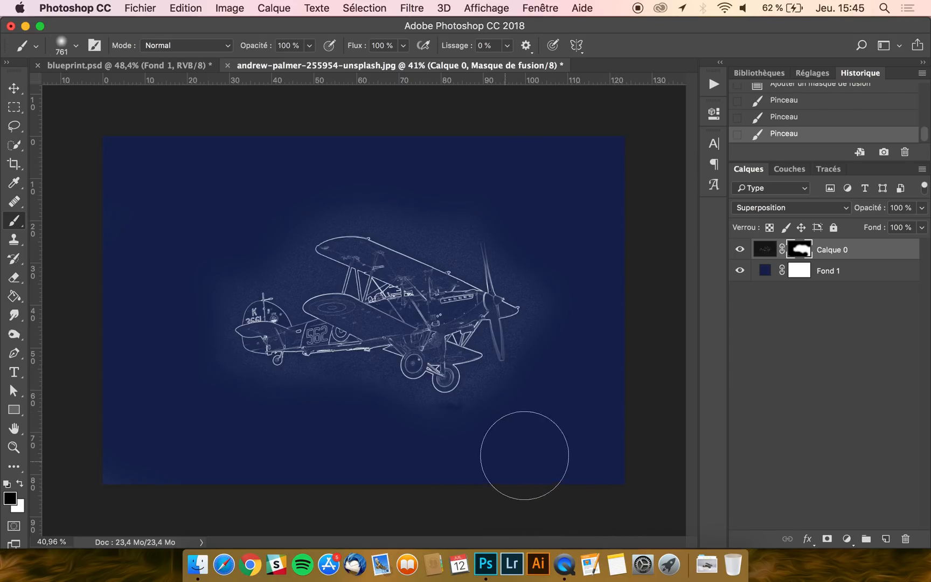
{"action": "left_click", "coordinate": [280, 437]}
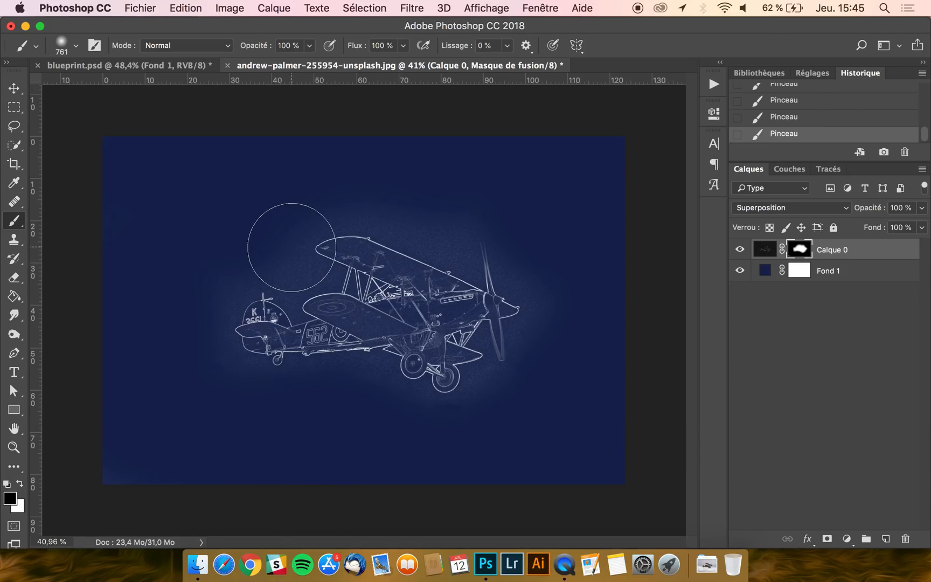
Step: Reduce the mask brush size to 389 px and switch to the Move tool
{"action": "left_click", "coordinate": [287, 247], "text": "ctrl+alt"}
{"action": "mouse_move", "coordinate": [287, 247]}
{"action": "left_mouse_down"}
{"action": "mouse_move", "coordinate": [216, 251]}
{"action": "mouse_move", "coordinate": [230, 231]}
{"action": "mouse_move", "coordinate": [251, 230]}
{"action": "left_mouse_up"}
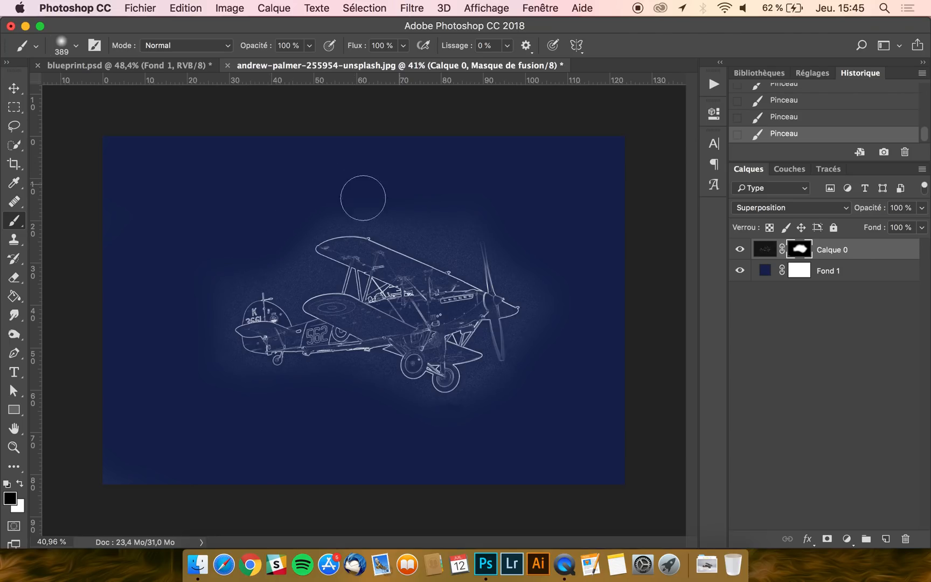
{"action": "key", "text": "v"}
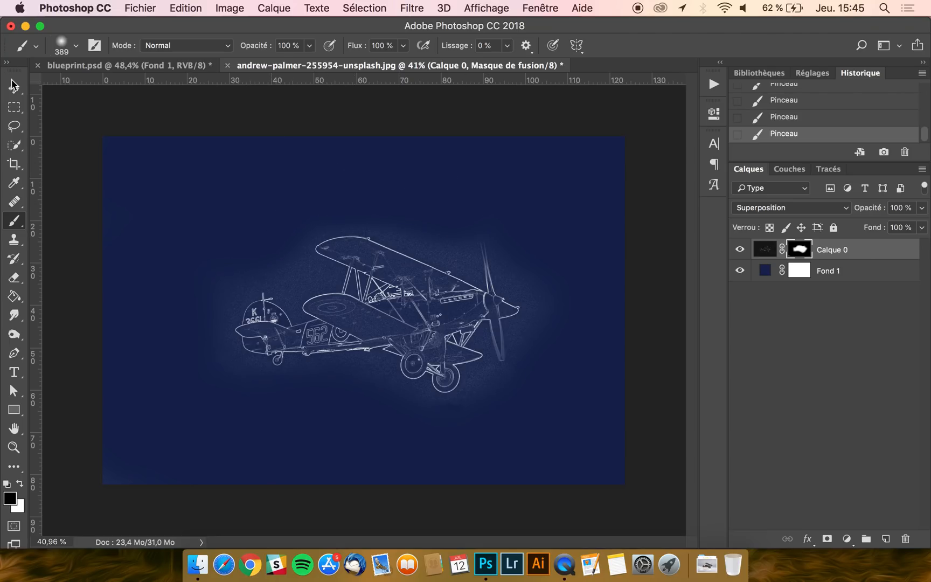
Step: Scale the airplane on Calque 0 up to about 134% and shift it slightly to the left on the canvas
{"action": "scroll", "coordinate": [433, 344], "scroll_direction": "up", "scroll_amount": 3}
{"action": "scroll", "coordinate": [433, 344], "scroll_direction": "up", "scroll_amount": 2}
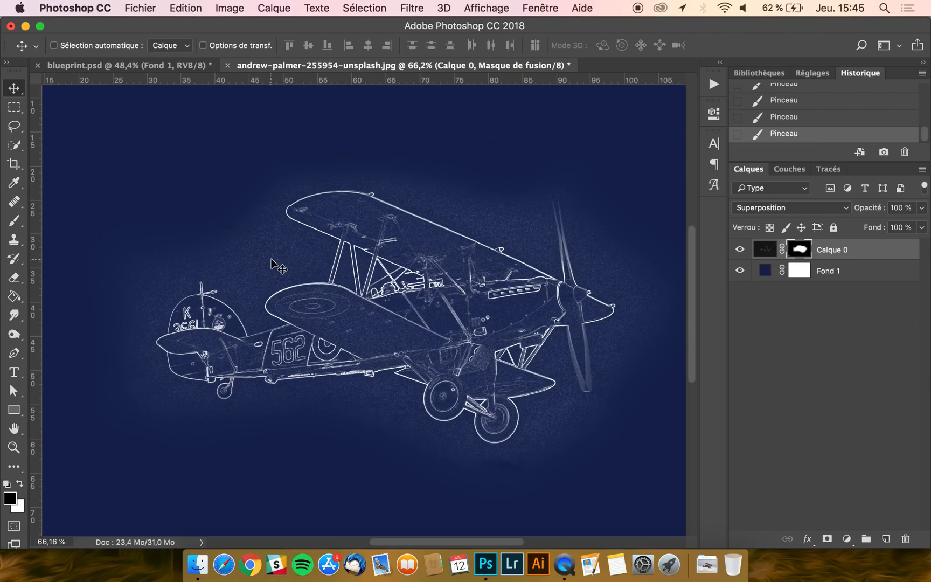
{"action": "scroll", "coordinate": [270, 264], "scroll_direction": "down", "scroll_amount": 3}
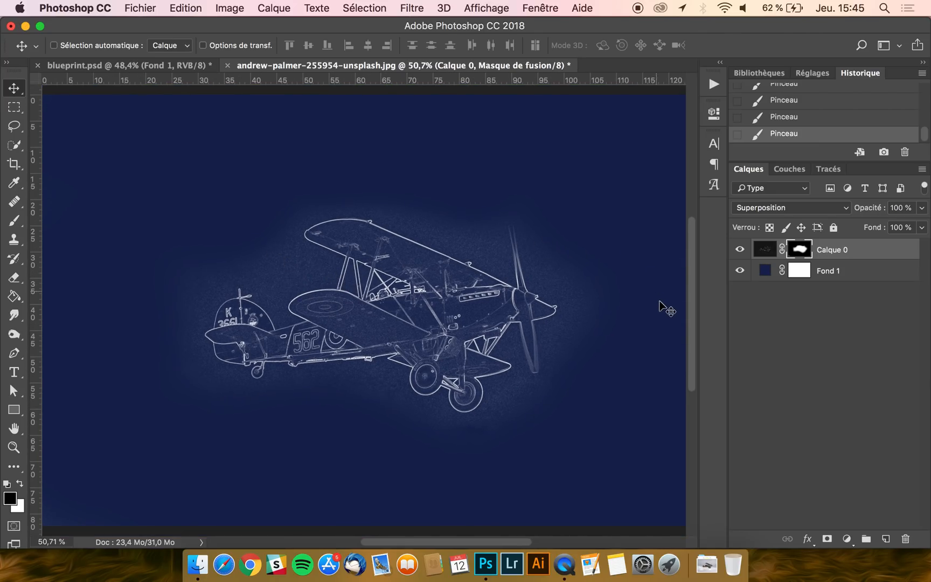
{"action": "scroll", "coordinate": [659, 308], "scroll_direction": "down", "scroll_amount": 3}
{"action": "left_click", "coordinate": [765, 251]}
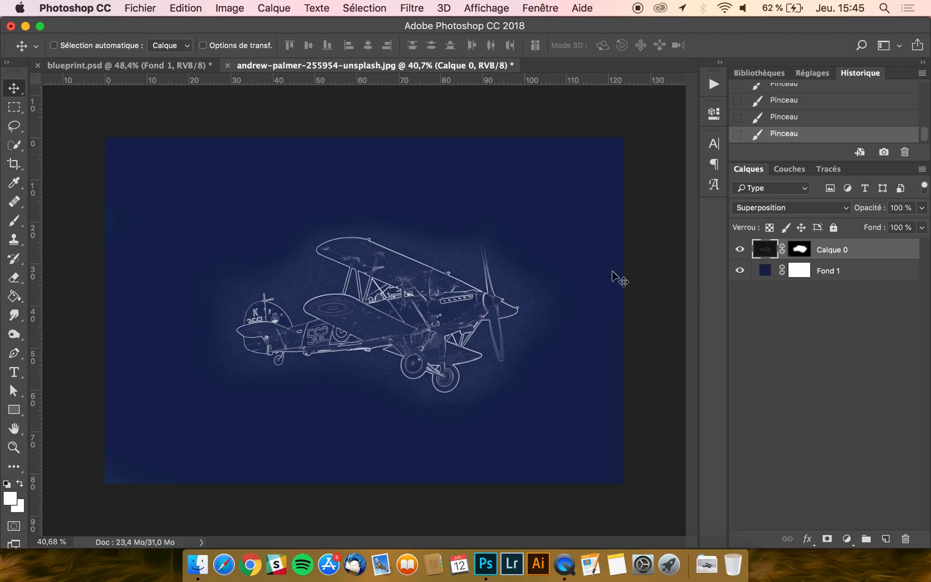
{"action": "scroll", "coordinate": [378, 309], "scroll_direction": "down", "scroll_amount": 2}
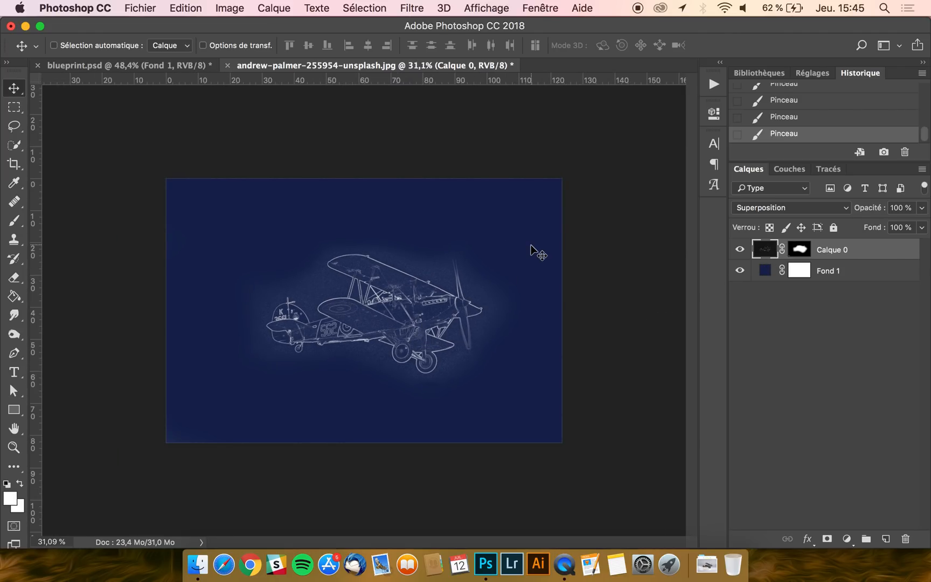
{"action": "key", "text": "super+t"}
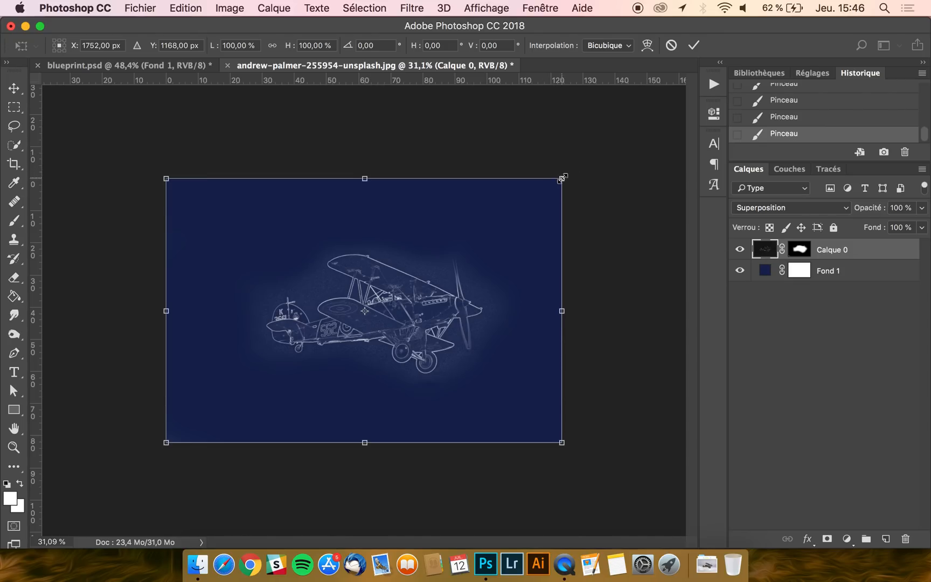
{"action": "left_click_drag", "start_coordinate": [562, 178], "coordinate": [629, 133]}
{"action": "left_click_drag", "start_coordinate": [531, 234], "coordinate": [524, 235]}
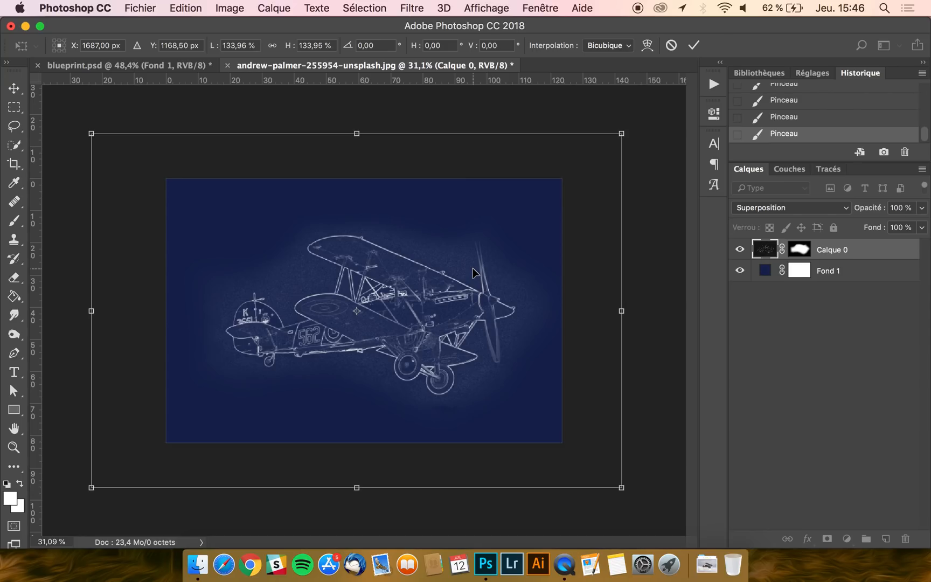
{"action": "key", "text": "Return"}
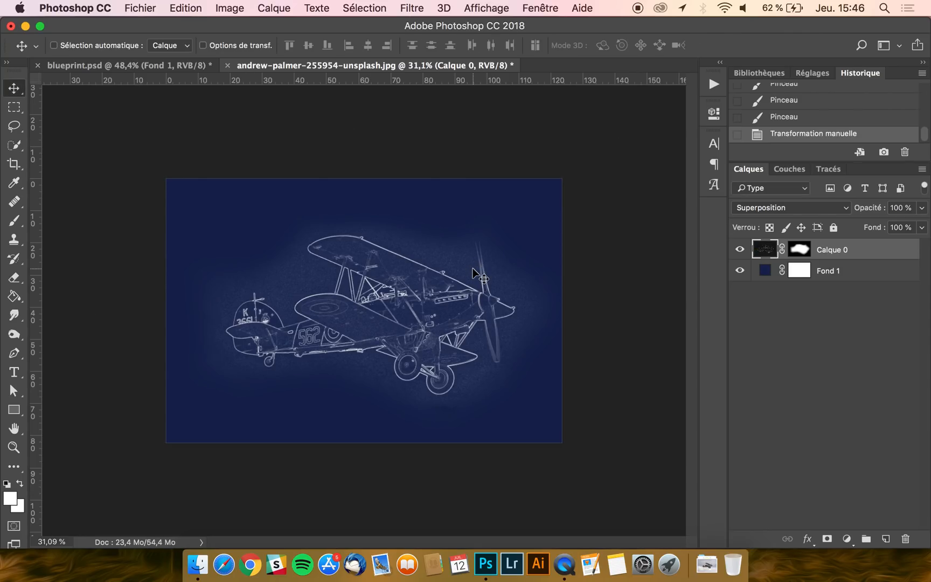
{"action": "scroll", "coordinate": [415, 301], "scroll_direction": "up", "scroll_amount": 3}
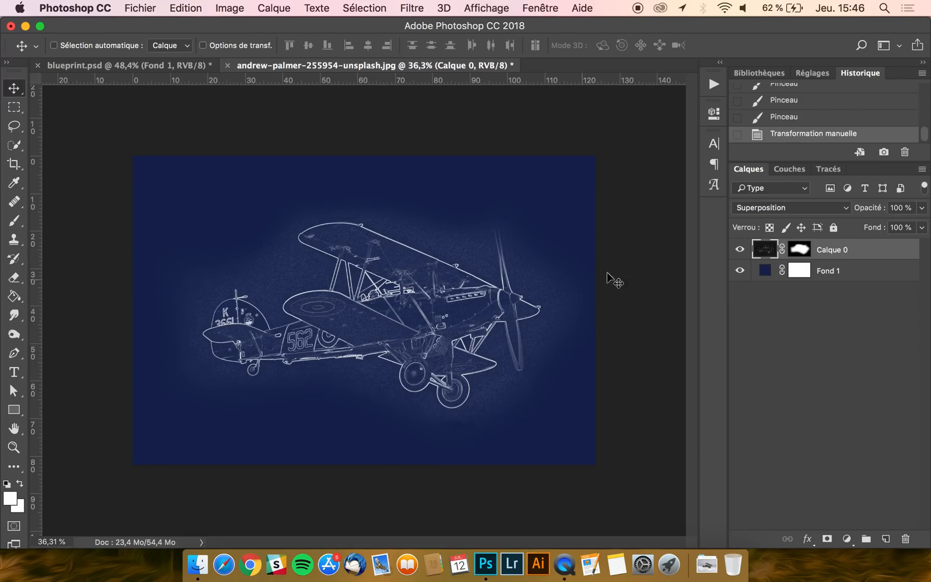
Step: Add a Luminosité/Contraste adjustment layer above Calque 0 and clip it to that layer
{"action": "left_click", "coordinate": [812, 73]}
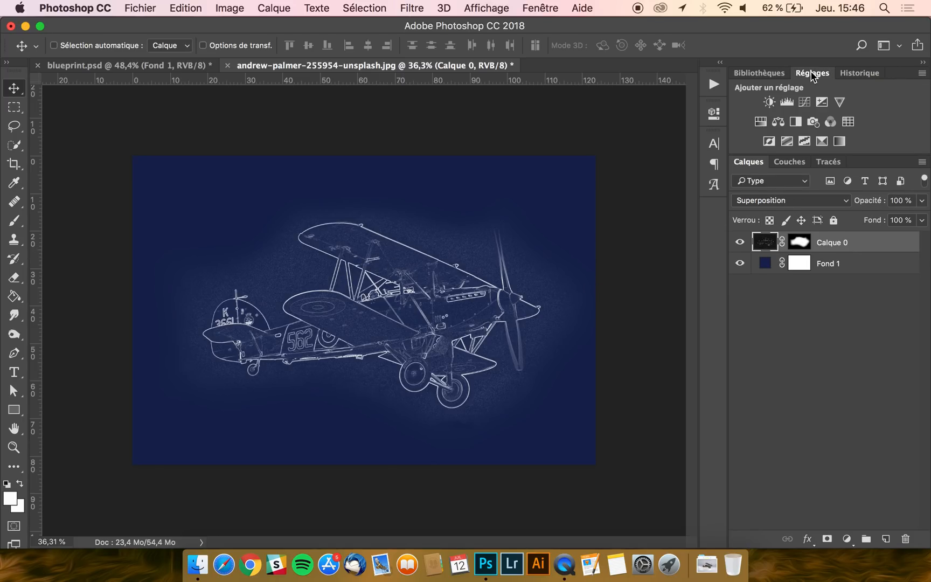
{"action": "left_click", "coordinate": [533, 8]}
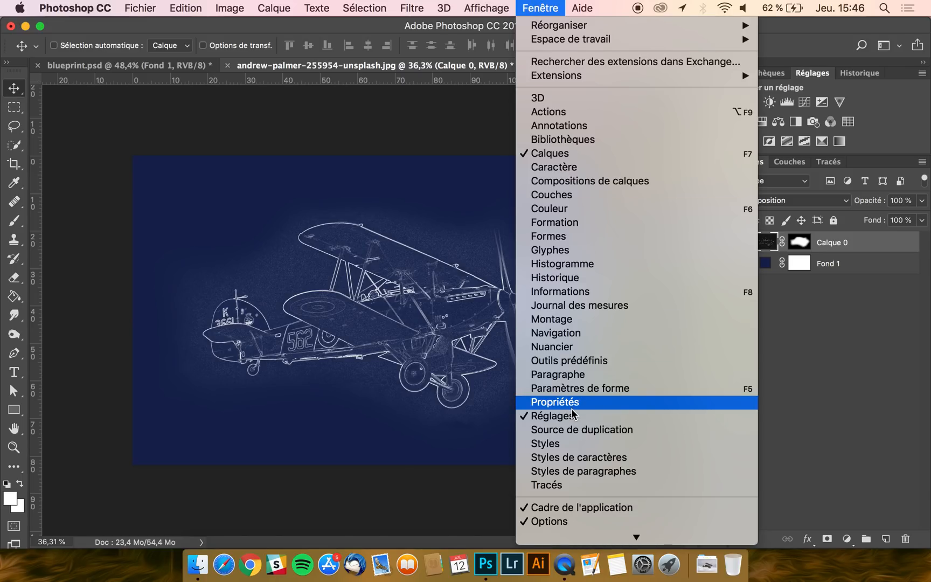
{"action": "left_click", "coordinate": [552, 416]}
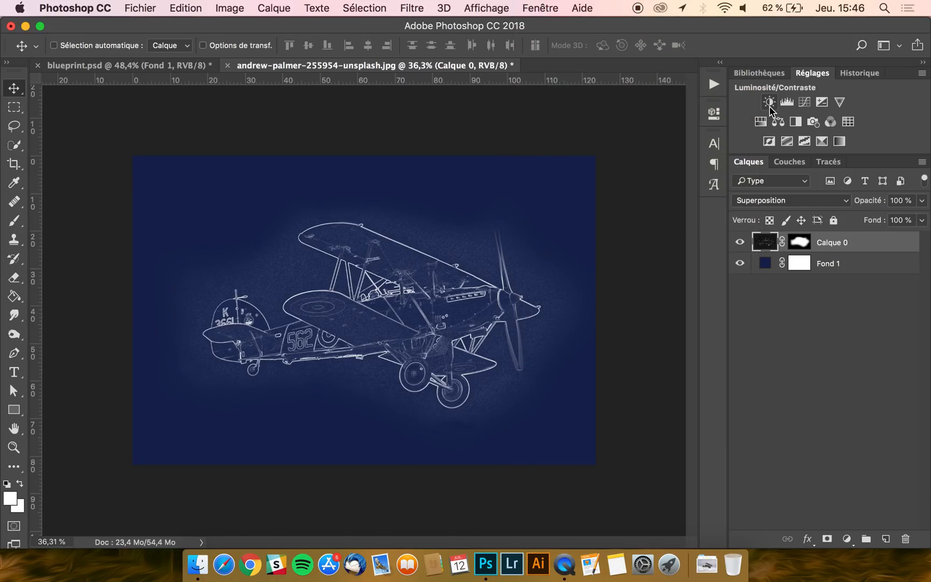
{"action": "left_click", "coordinate": [770, 107]}
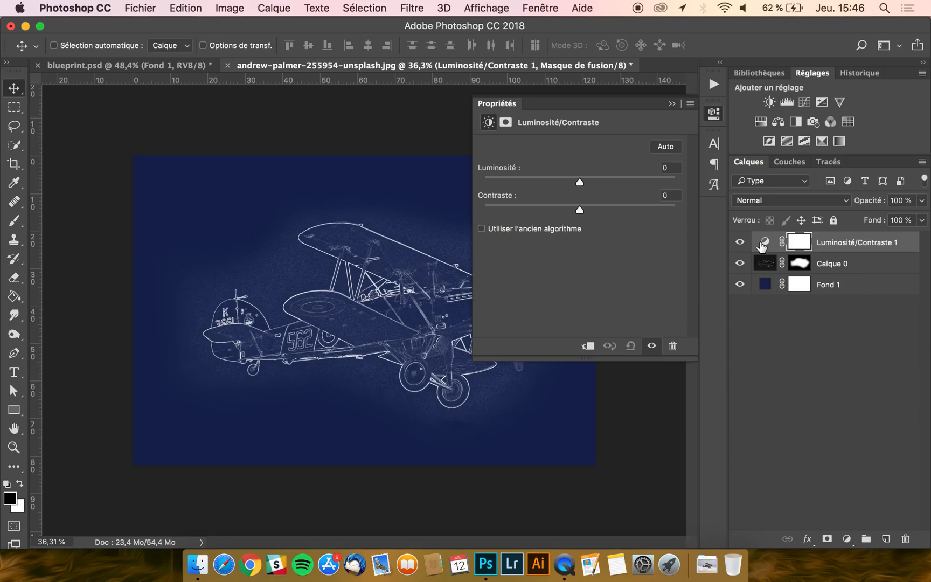
{"action": "right_click", "coordinate": [832, 243]}
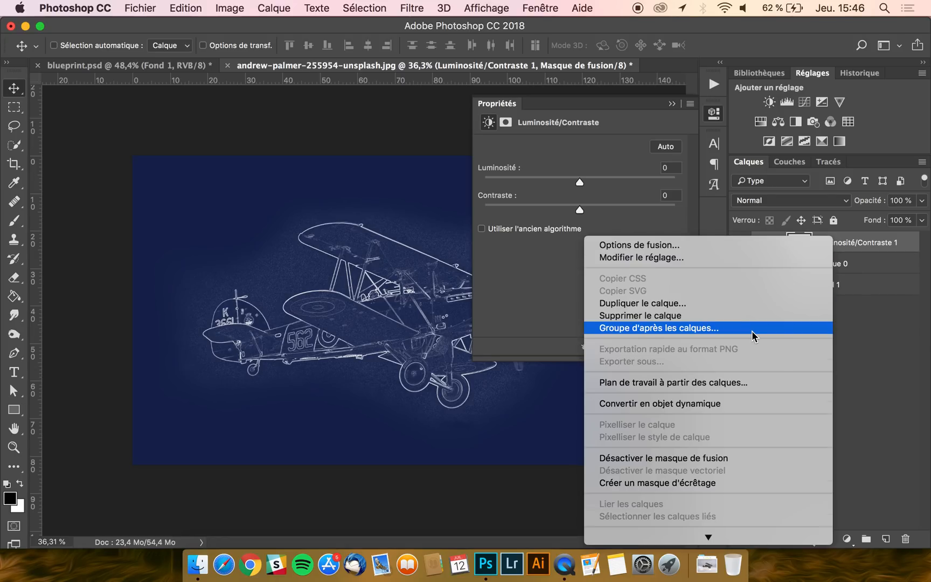
{"action": "scroll", "coordinate": [753, 335], "scroll_direction": "down", "scroll_amount": 5}
{"action": "left_click", "coordinate": [649, 191]}
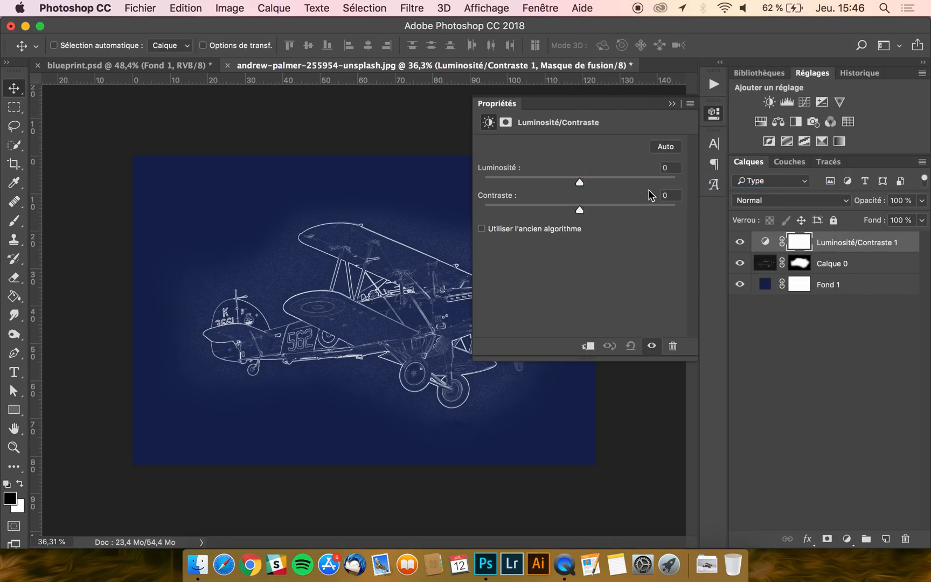
Step: Set the adjustment's contrast to 100, raise its brightness slightly, and compare the image with and without the adjustment
{"action": "left_click_drag", "start_coordinate": [580, 213], "coordinate": [693, 208]}
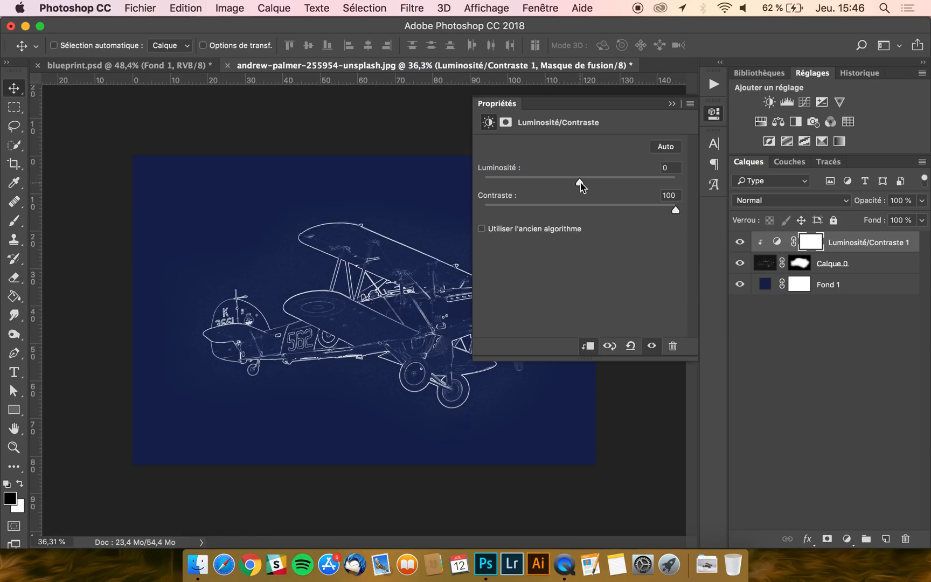
{"action": "mouse_move", "coordinate": [580, 182]}
{"action": "left_mouse_down"}
{"action": "mouse_move", "coordinate": [598, 182]}
{"action": "mouse_move", "coordinate": [559, 184]}
{"action": "mouse_move", "coordinate": [680, 175]}
{"action": "mouse_move", "coordinate": [587, 184]}
{"action": "left_mouse_up"}
{"action": "left_click", "coordinate": [743, 244]}
{"action": "left_click", "coordinate": [742, 244]}
{"action": "left_click", "coordinate": [714, 112]}
Step: Add a Niveaux adjustment layer at the top of the stack and clip it to Calque 0
{"action": "left_click", "coordinate": [787, 103]}
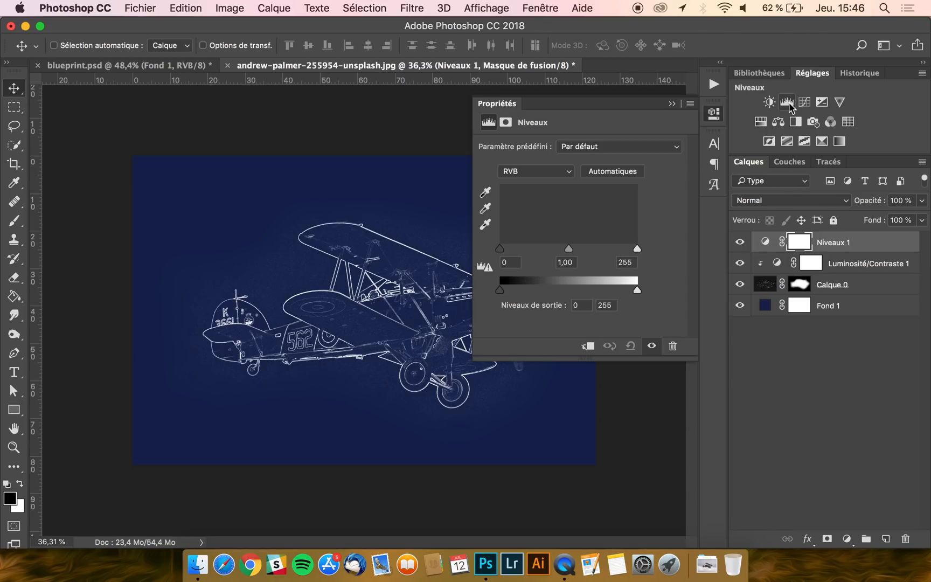
{"action": "right_click", "coordinate": [844, 243]}
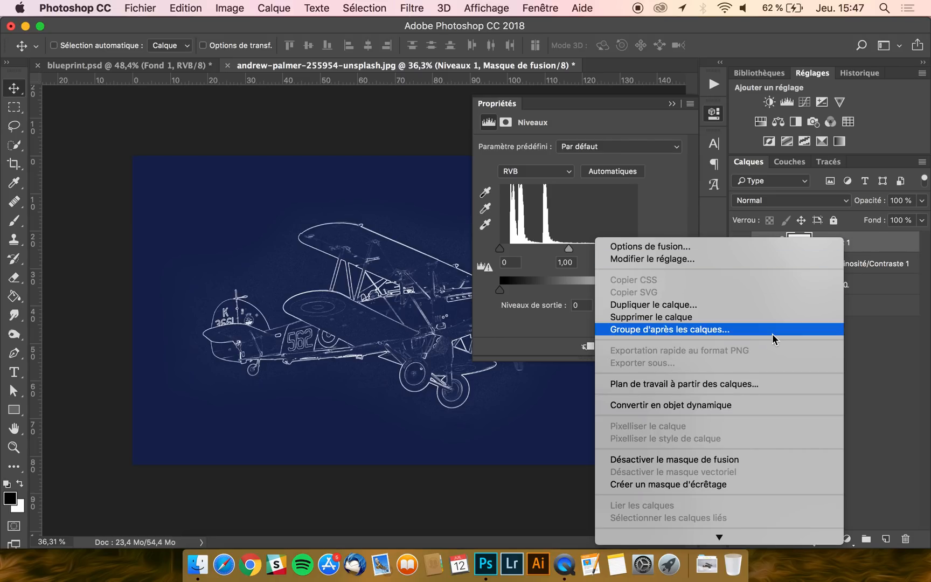
{"action": "scroll", "coordinate": [772, 334], "scroll_direction": "down", "scroll_amount": 5}
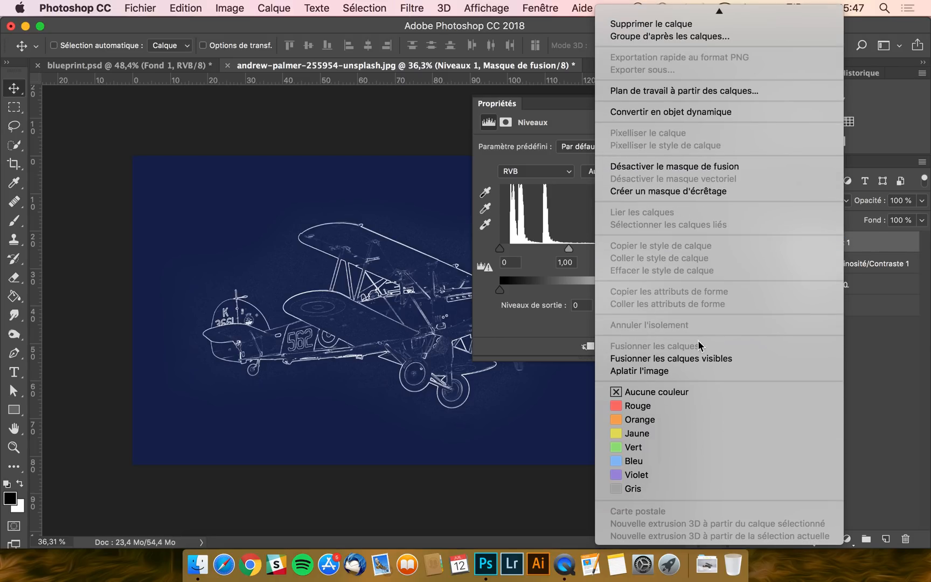
{"action": "left_click", "coordinate": [668, 191]}
Step: Rename the airplane layer Calque 0 as Avion
{"action": "double_click", "coordinate": [835, 284]}
{"action": "type", "text": "A"}
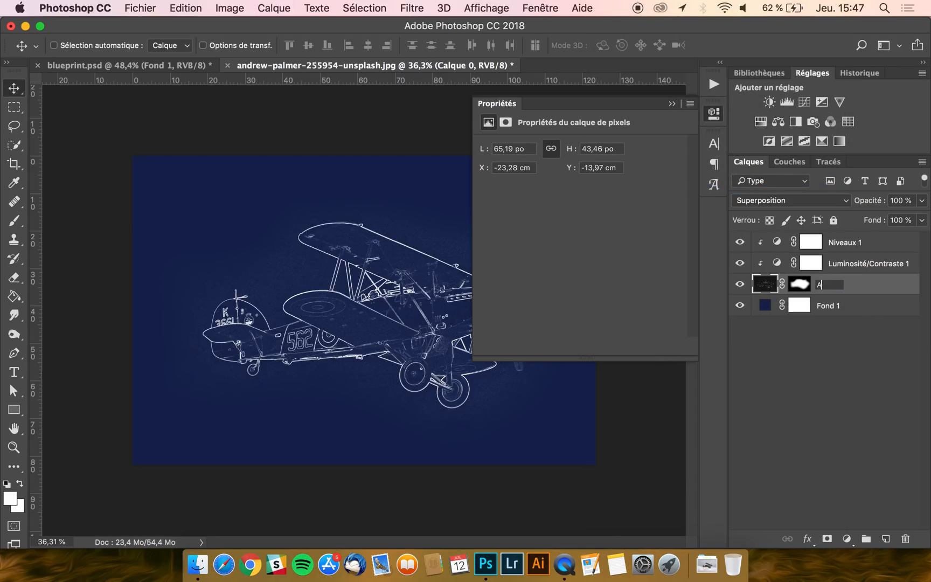
{"action": "type", "text": "vion"}
{"action": "key", "text": "Return"}
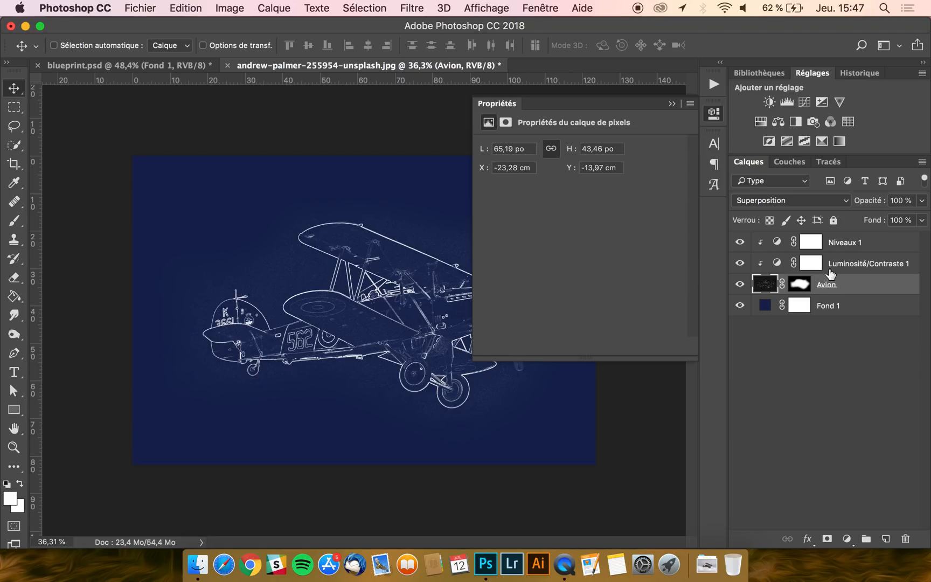
Step: Set Niveaux 1's input black point to 12, input white point to 158 and output white level to 248
{"action": "left_click", "coordinate": [854, 247]}
{"action": "left_click_drag", "start_coordinate": [500, 250], "coordinate": [507, 252]}
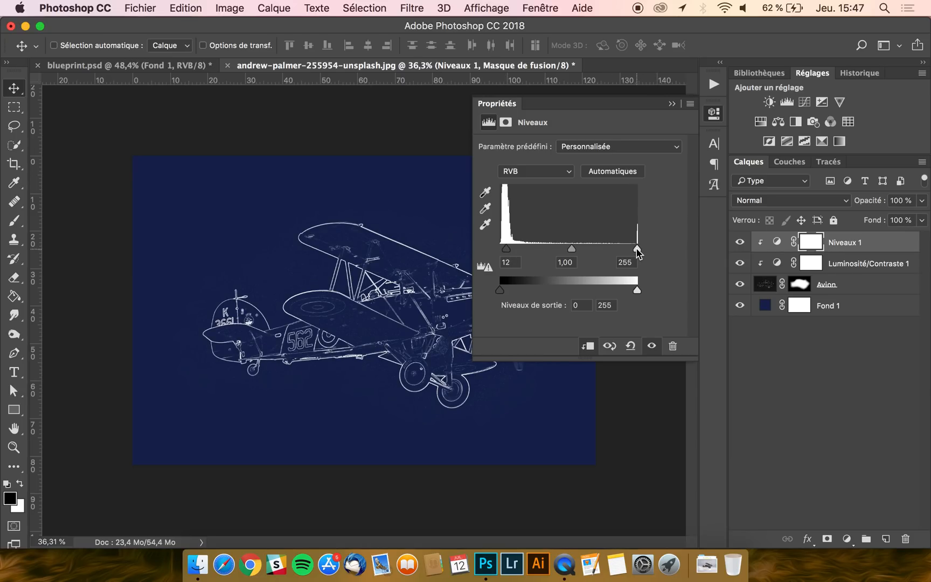
{"action": "left_click_drag", "start_coordinate": [635, 251], "coordinate": [588, 262]}
{"action": "mouse_move", "coordinate": [637, 290]}
{"action": "left_mouse_down"}
{"action": "mouse_move", "coordinate": [610, 300]}
{"action": "mouse_move", "coordinate": [673, 298]}
{"action": "mouse_move", "coordinate": [634, 296]}
{"action": "left_mouse_up"}
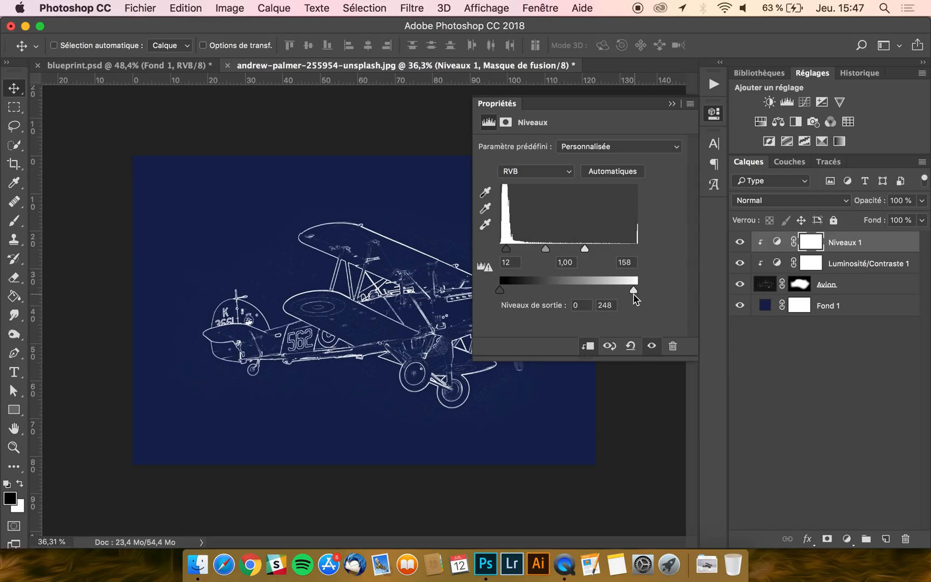
{"action": "double_click", "coordinate": [494, 104]}
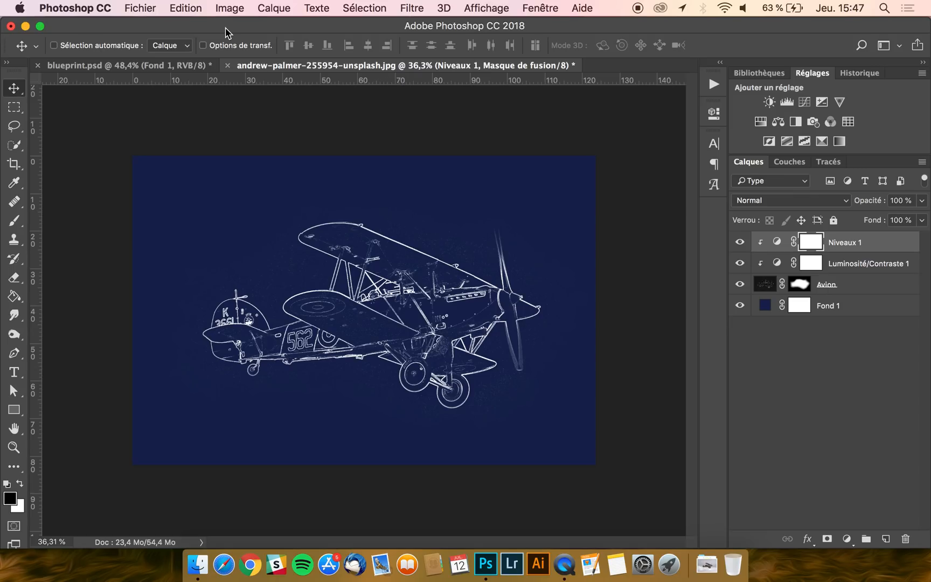
Step: Create a new 150 x 150 px document at 300 pixels per inch in 8-bit RGB with a white background
{"action": "left_click", "coordinate": [139, 4]}
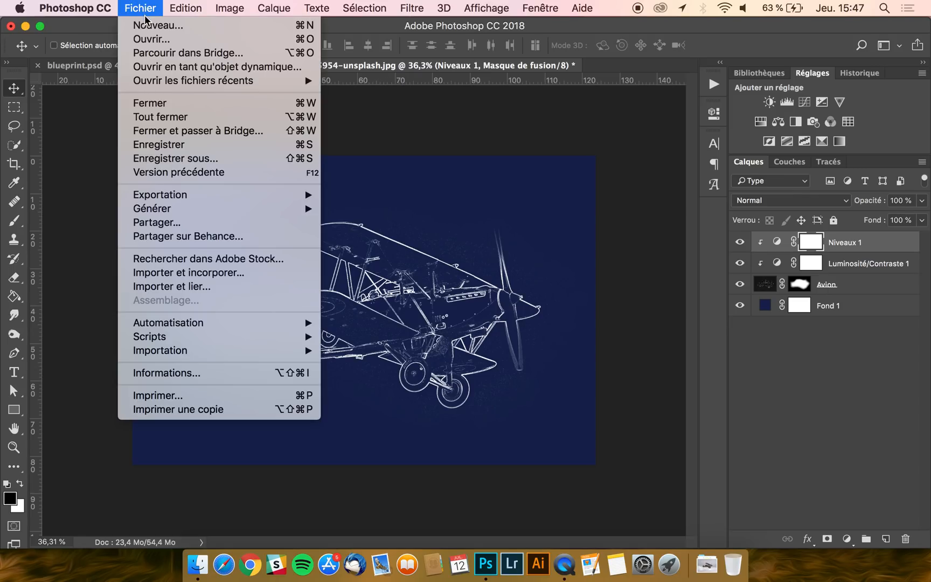
{"action": "left_click", "coordinate": [145, 21]}
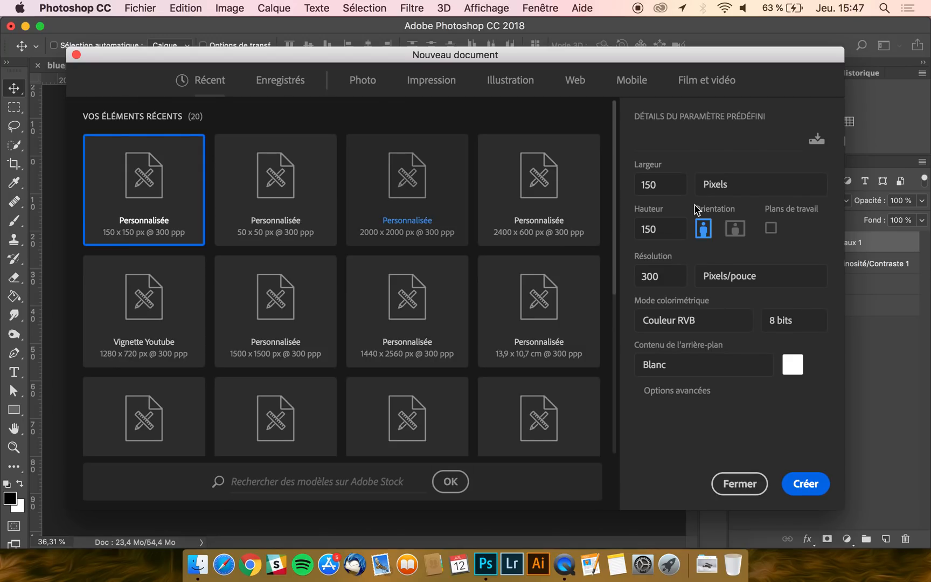
{"action": "left_click", "coordinate": [671, 188]}
{"action": "left_click", "coordinate": [669, 228]}
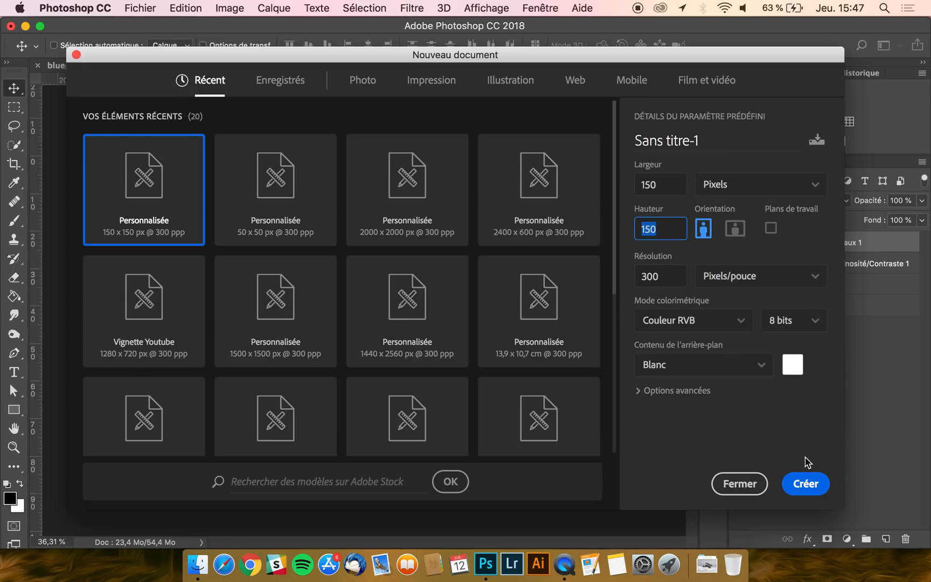
{"action": "left_click", "coordinate": [806, 485]}
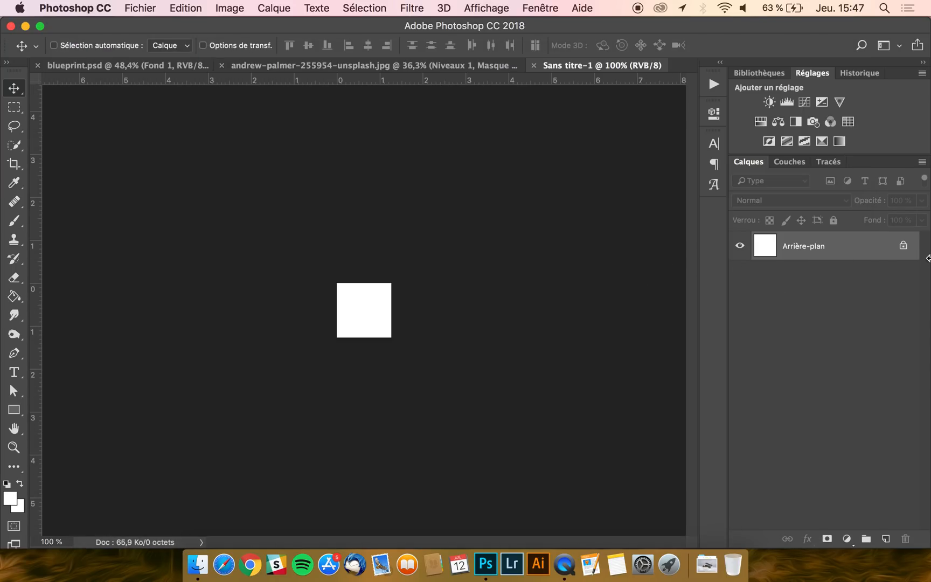
Step: Unlock the new document's background layer and enable a Contour layer style on it
{"action": "left_click", "coordinate": [904, 247]}
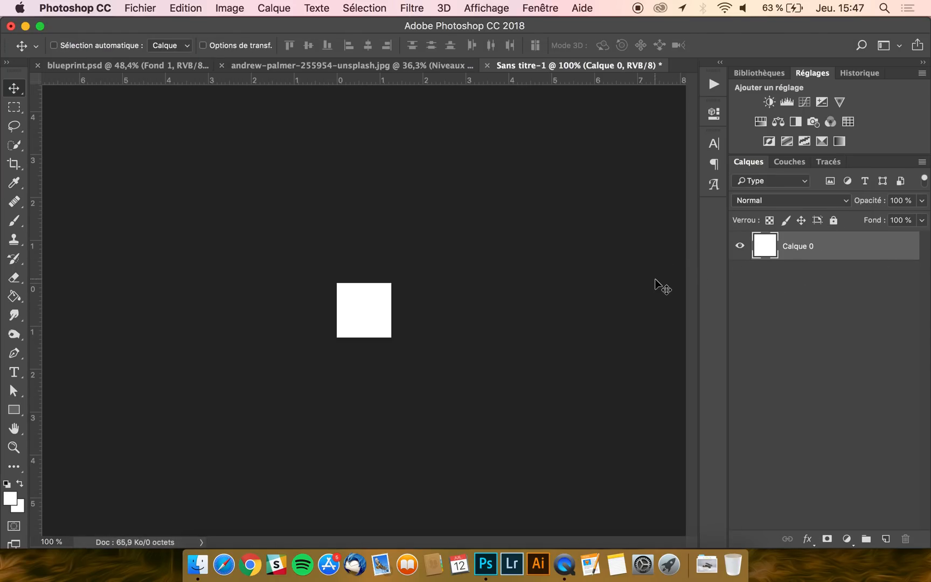
{"action": "scroll", "coordinate": [663, 287], "scroll_direction": "up", "scroll_amount": 3}
{"action": "left_click", "coordinate": [810, 538]}
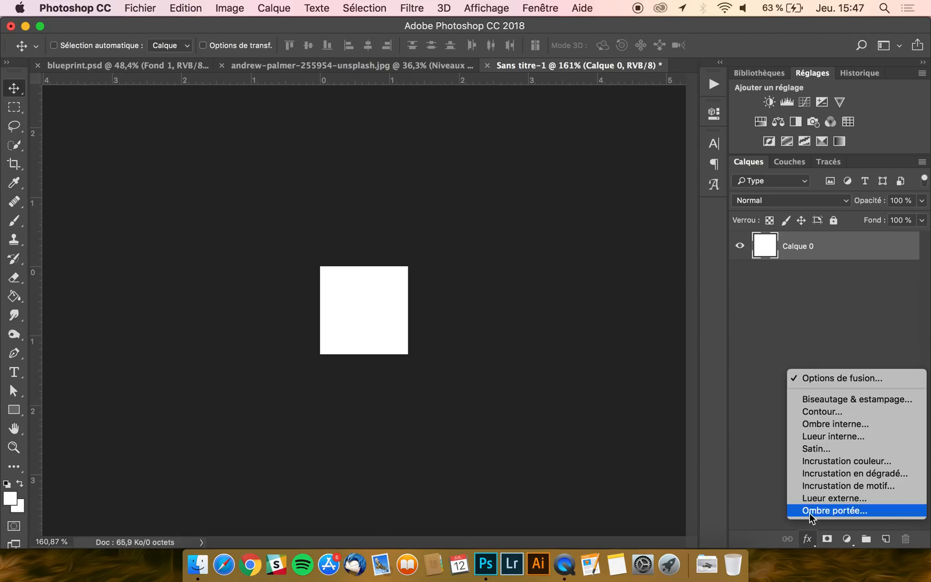
{"action": "left_click", "coordinate": [839, 379]}
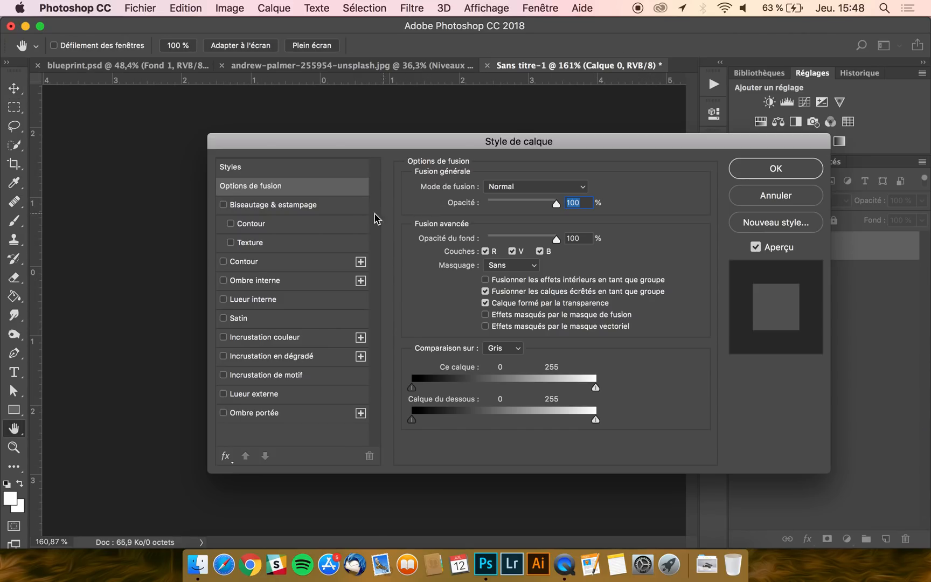
{"action": "left_click", "coordinate": [244, 262]}
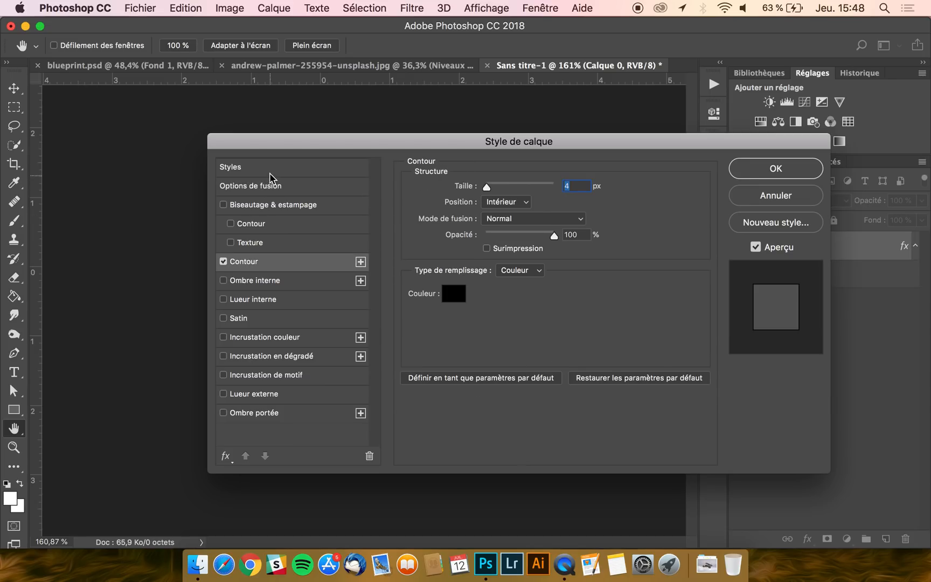
Step: Set the Contour style to a 1 px black stroke positioned Intérieur and apply it to the square
{"action": "left_click_drag", "start_coordinate": [261, 147], "coordinate": [467, 146]}
{"action": "type", "text": "1"}
{"action": "left_click", "coordinate": [727, 203]}
{"action": "left_click", "coordinate": [709, 201]}
{"action": "left_click", "coordinate": [660, 293]}
{"action": "left_click", "coordinate": [594, 297]}
{"action": "left_click_drag", "start_coordinate": [548, 305], "coordinate": [460, 378]}
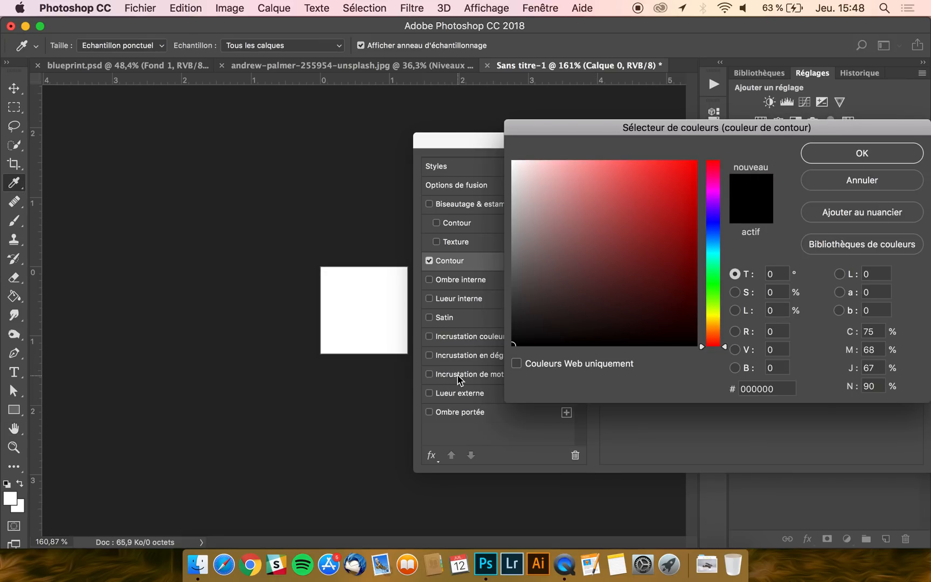
{"action": "left_click", "coordinate": [873, 155]}
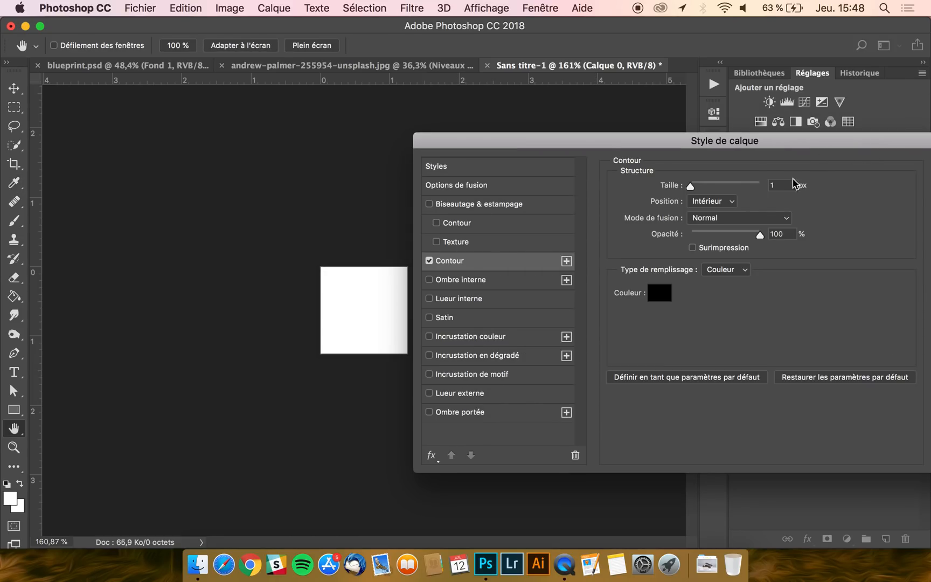
{"action": "left_click_drag", "start_coordinate": [799, 147], "coordinate": [695, 149]}
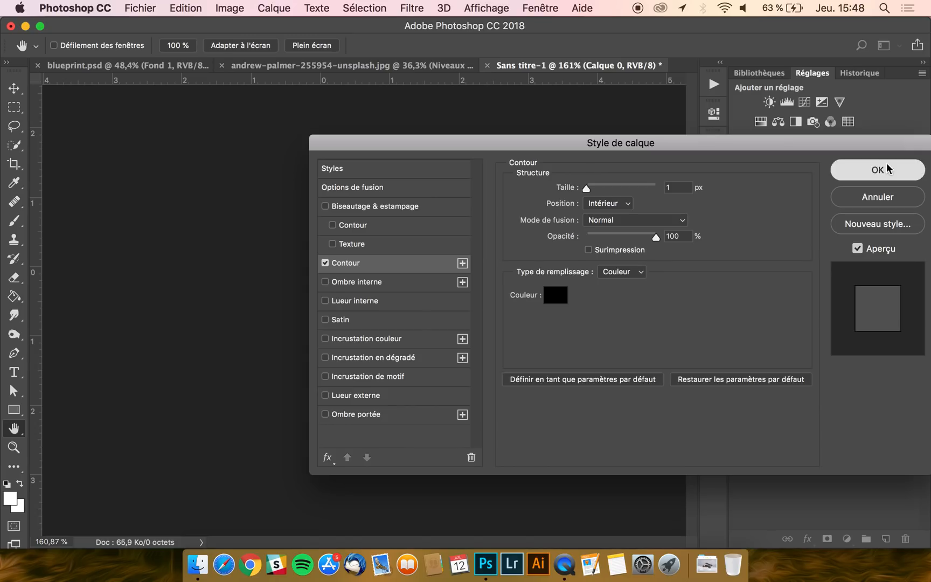
{"action": "left_click", "coordinate": [857, 169]}
Step: Inspect the square's outlined edges, and define the square as a pattern named Carreaux
{"action": "scroll", "coordinate": [420, 284], "scroll_direction": "up", "scroll_amount": 5}
{"action": "scroll", "coordinate": [419, 284], "scroll_direction": "up", "scroll_amount": 8}
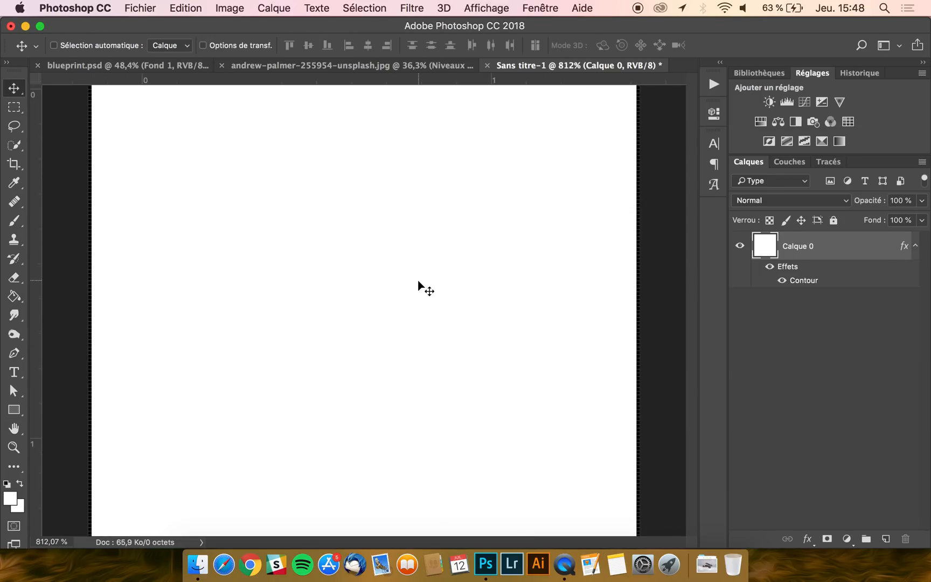
{"action": "scroll", "coordinate": [580, 289], "scroll_direction": "right", "scroll_amount": 1}
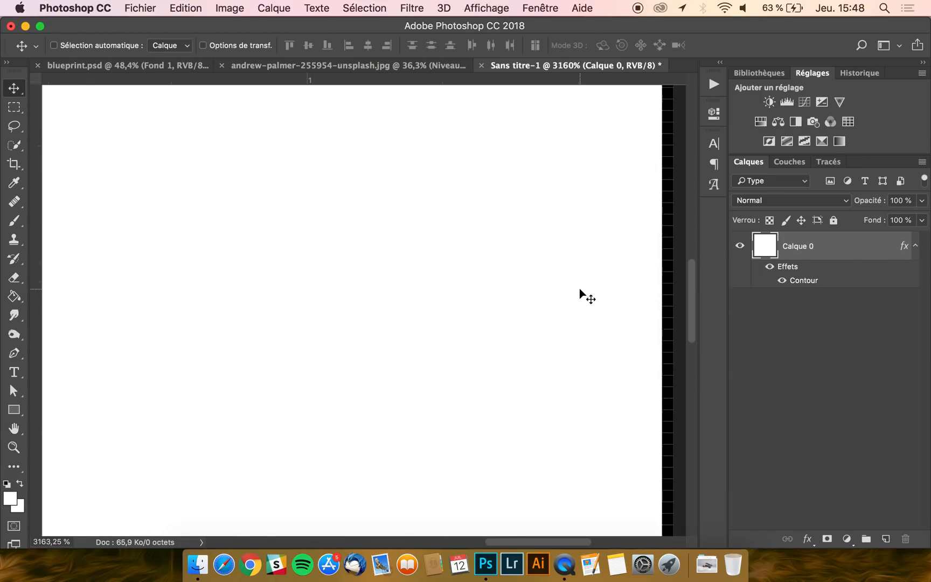
{"action": "scroll", "coordinate": [653, 217], "scroll_direction": "down", "scroll_amount": 1}
{"action": "scroll", "coordinate": [650, 215], "scroll_direction": "down", "scroll_amount": 7}
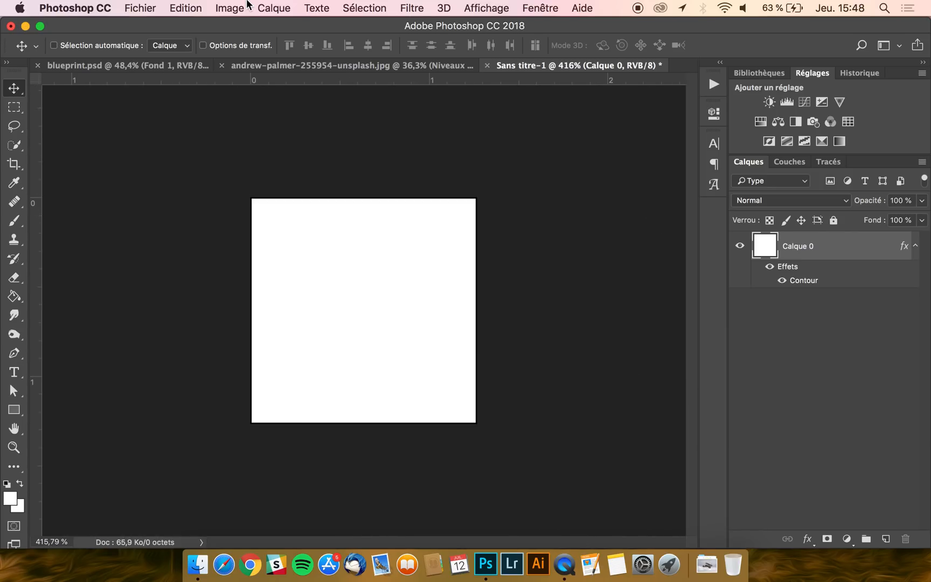
{"action": "left_click", "coordinate": [186, 8]}
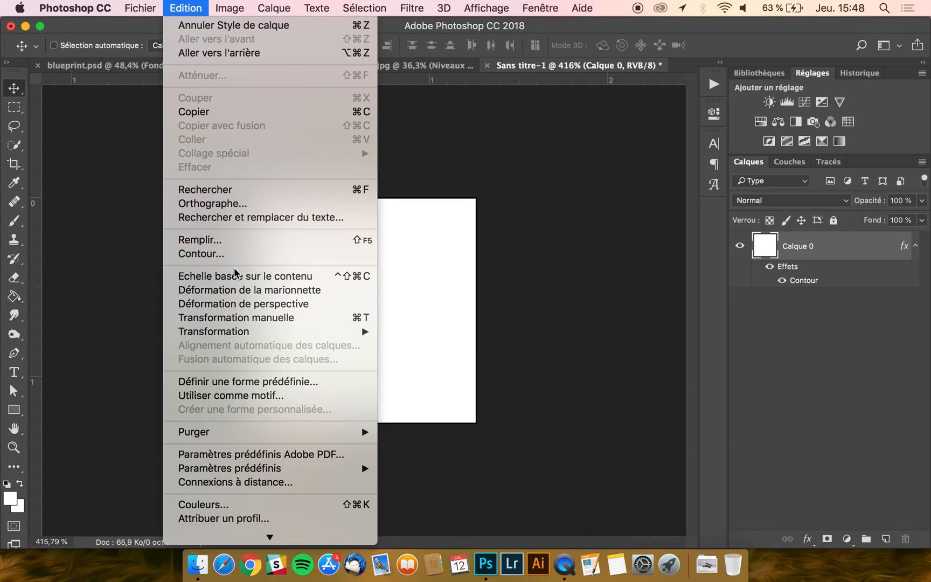
{"action": "left_click", "coordinate": [216, 395]}
{"action": "type", "text": "Carreaux"}
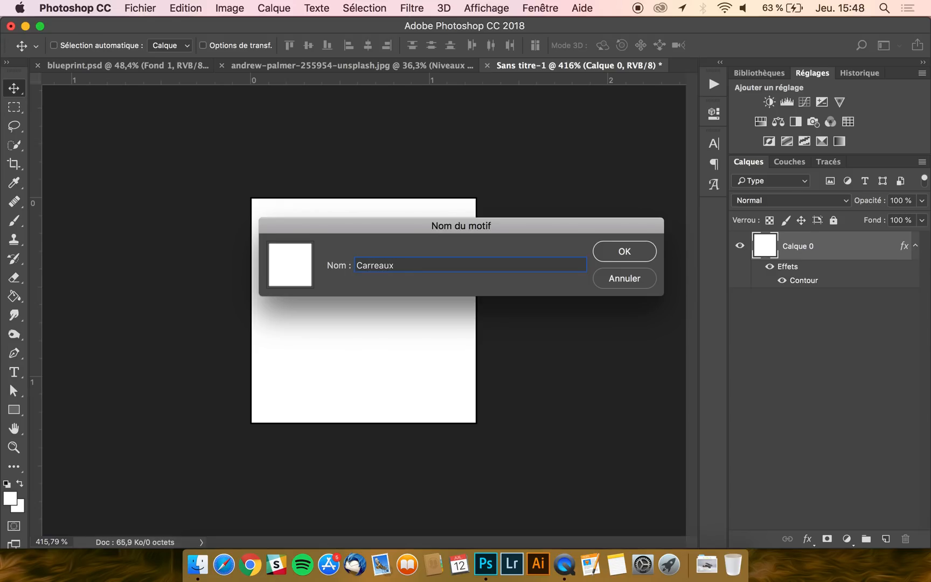
{"action": "key", "text": "Return"}
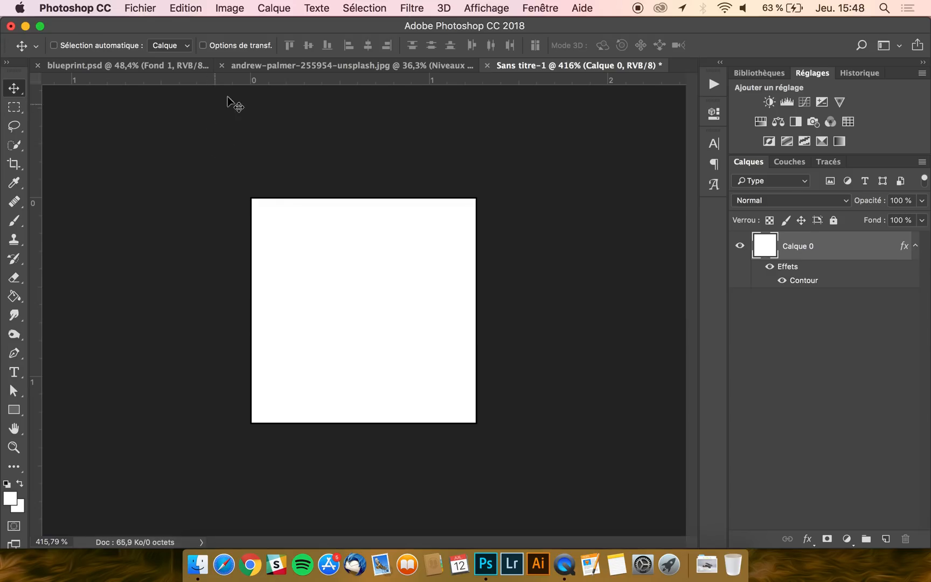
Step: Close the untitled square document without saving it and return to the airplane image
{"action": "left_click", "coordinate": [301, 66]}
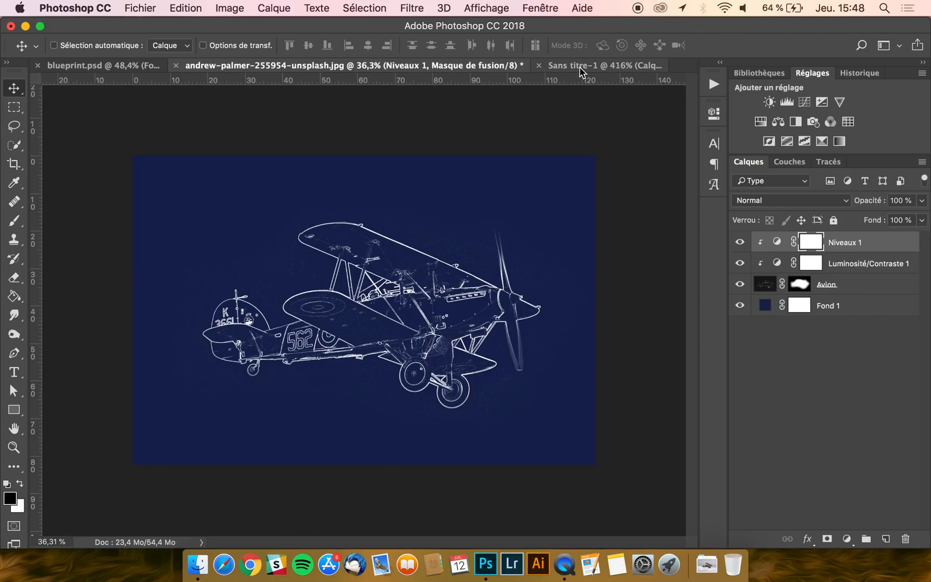
{"action": "left_click", "coordinate": [538, 65]}
{"action": "left_click", "coordinate": [432, 210]}
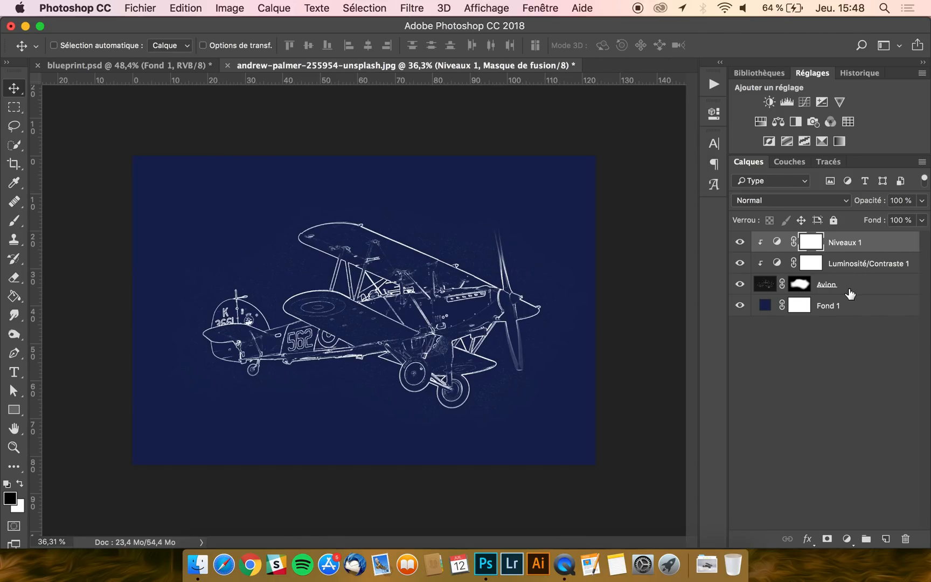
Step: Add a new layer directly above Fond 1 and fill it with white using the Paint Bucket
{"action": "left_click", "coordinate": [858, 306]}
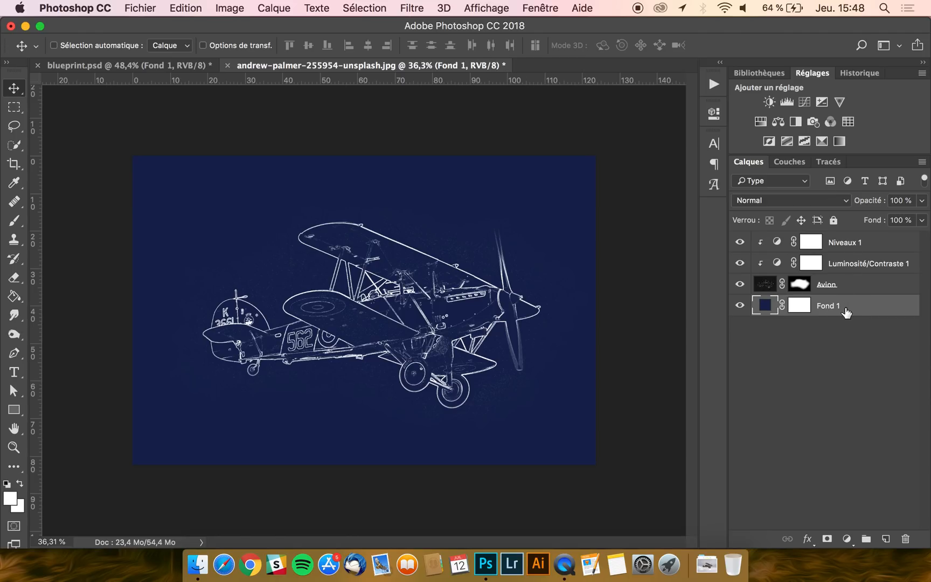
{"action": "left_click", "coordinate": [884, 540]}
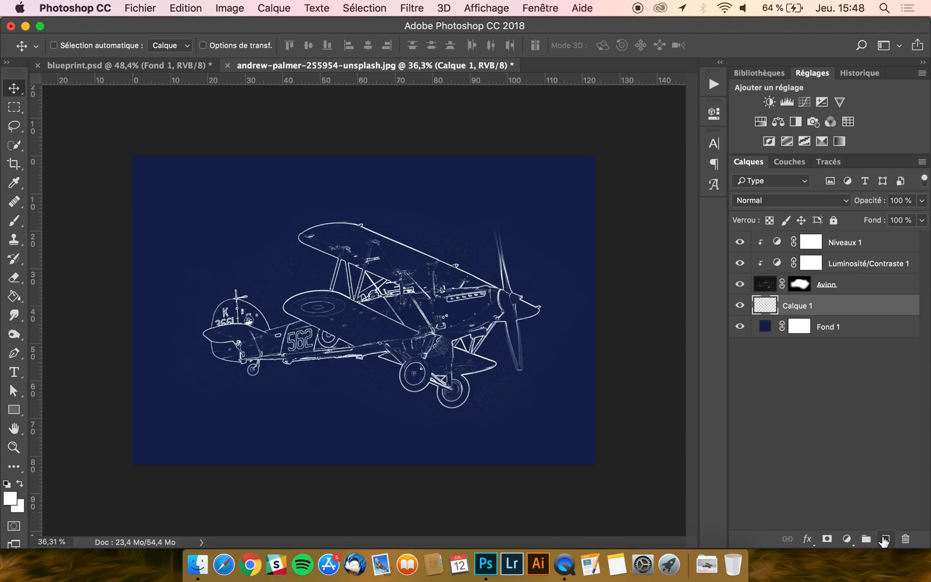
{"action": "left_click", "coordinate": [15, 297]}
{"action": "left_click", "coordinate": [367, 296]}
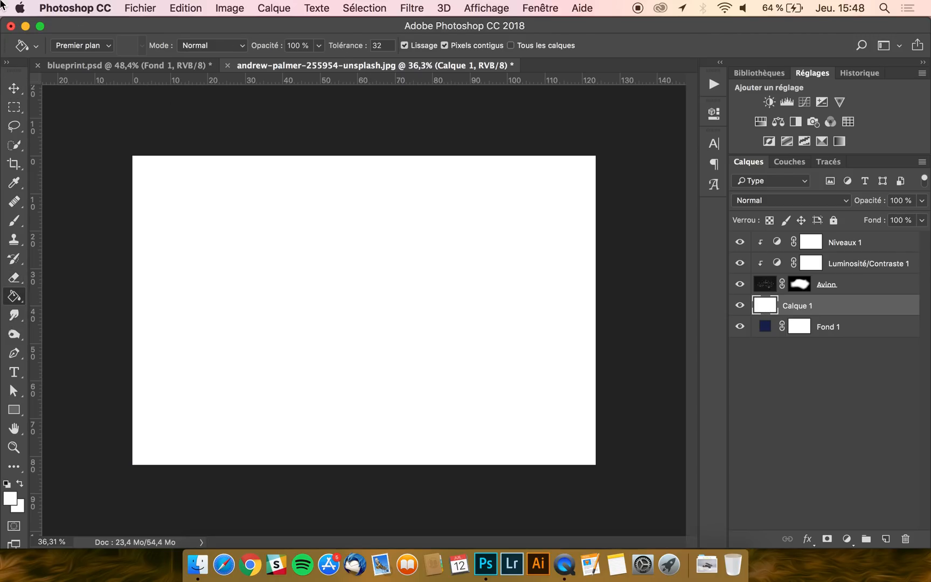
{"action": "left_click", "coordinate": [14, 88]}
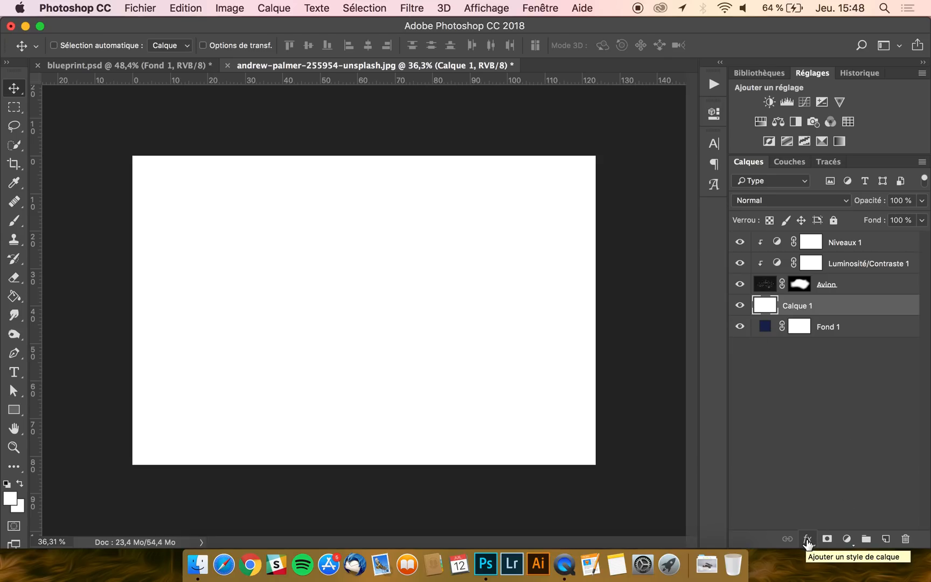
Step: Rename the white-filled layer as Carreaux
{"action": "double_click", "coordinate": [795, 306]}
{"action": "type", "text": "Carreaux"}
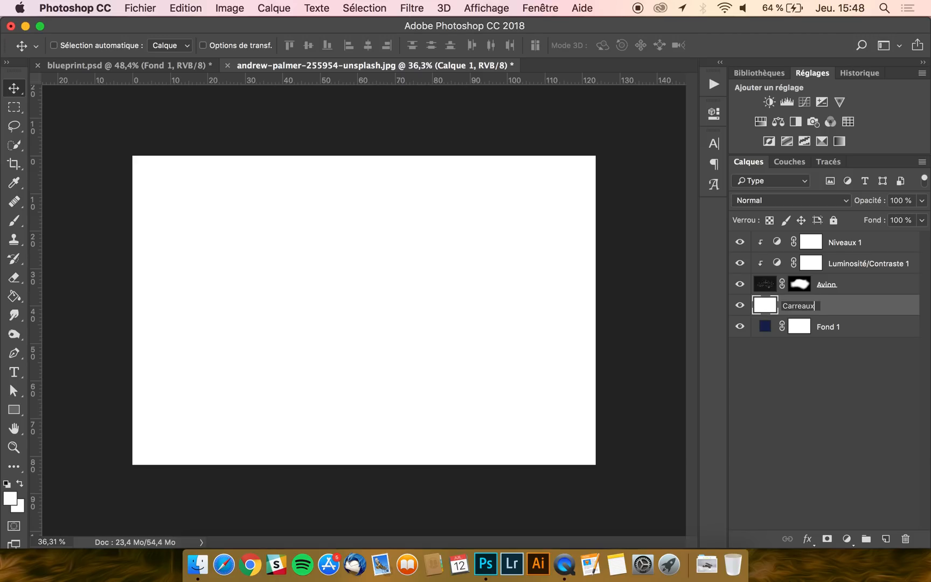
{"action": "key", "text": "Return"}
Step: Apply an Incrustation de motif style to the Carreaux layer using the 150 x 150 px Carreaux pattern
{"action": "left_click", "coordinate": [807, 539]}
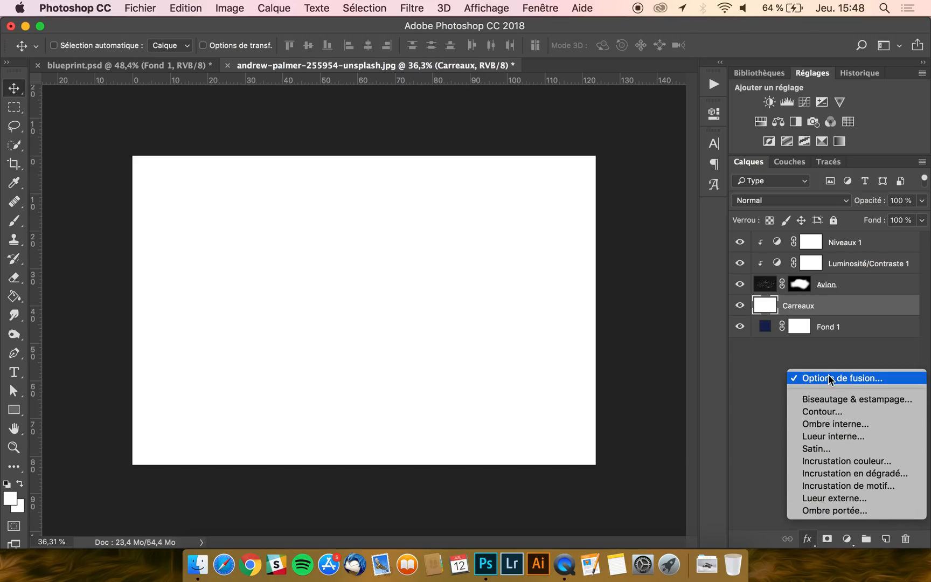
{"action": "left_click", "coordinate": [829, 379]}
{"action": "left_click_drag", "start_coordinate": [289, 94], "coordinate": [487, 100]}
{"action": "left_click", "coordinate": [406, 330]}
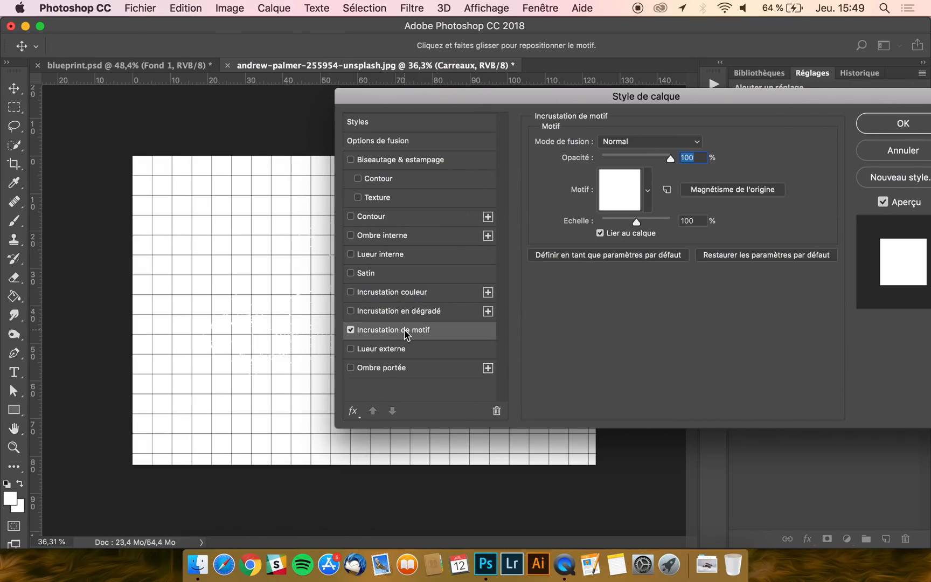
{"action": "left_click", "coordinate": [647, 189]}
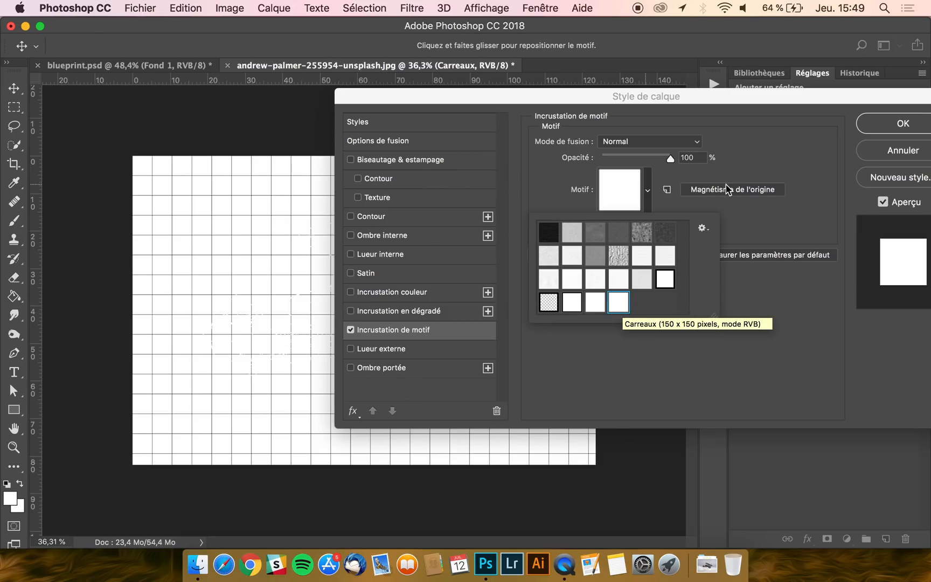
{"action": "left_click", "coordinate": [754, 168]}
Step: Try the pattern overlay at scales of 50, 150 and 100 %
{"action": "double_click", "coordinate": [695, 221]}
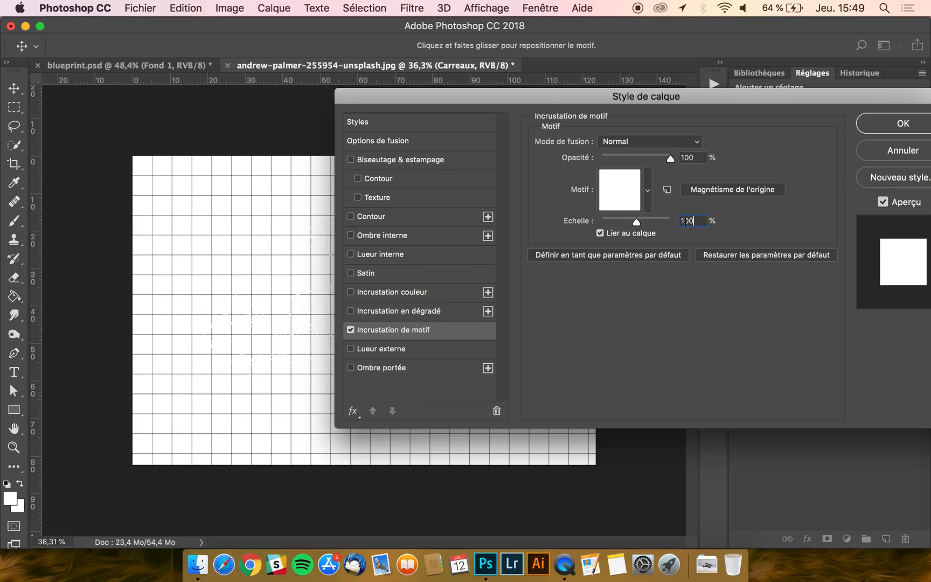
{"action": "type", "text": "50"}
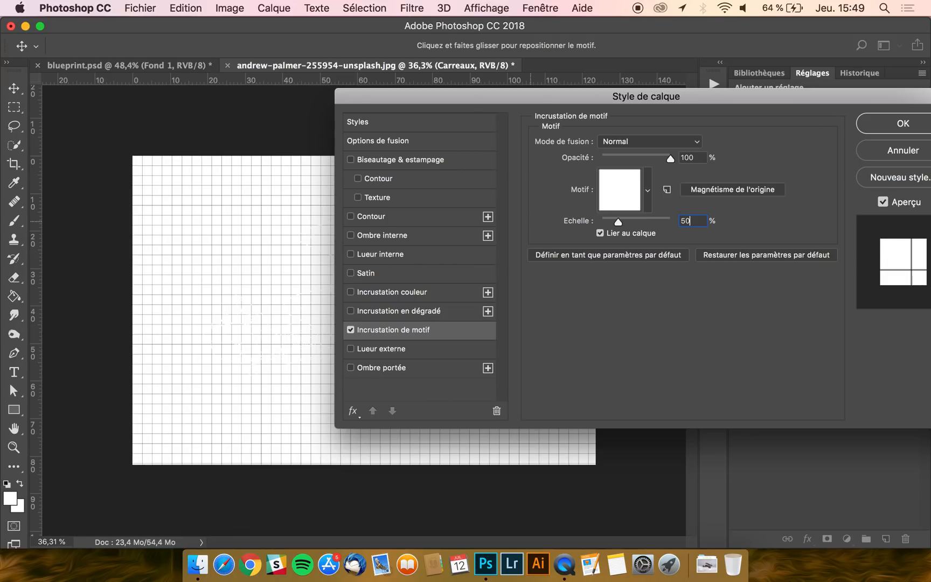
{"action": "left_click_drag", "start_coordinate": [691, 221], "coordinate": [540, 221]}
{"action": "type", "text": "150"}
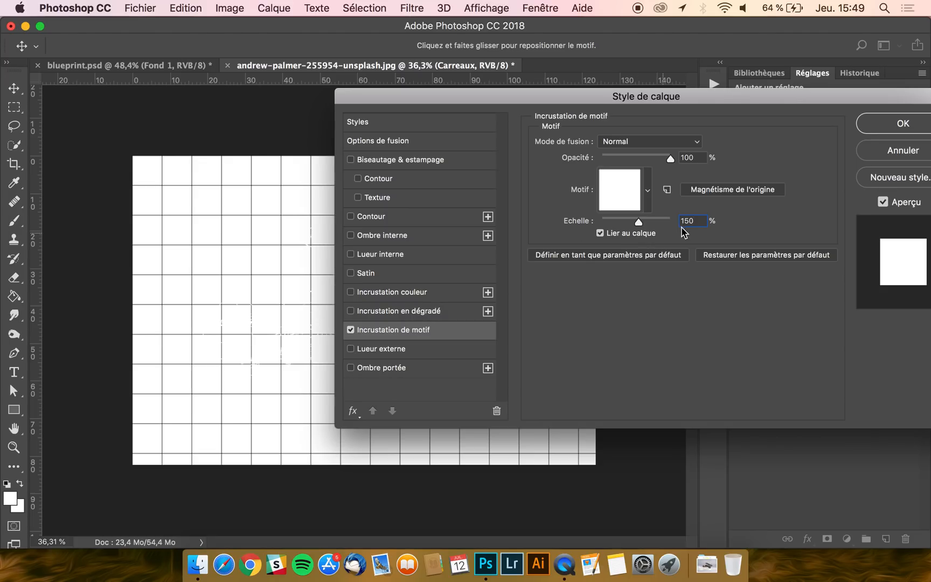
{"action": "left_click_drag", "start_coordinate": [684, 222], "coordinate": [653, 223]}
{"action": "type", "text": "100"}
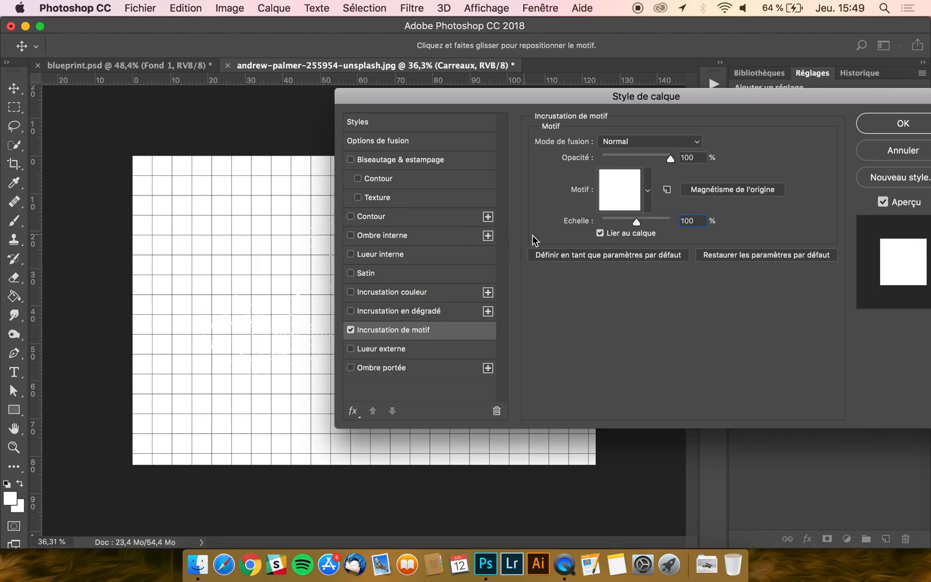
Step: Set the pattern overlay's scale to 80 % and apply the layer style
{"action": "left_click_drag", "start_coordinate": [701, 221], "coordinate": [439, 221]}
{"action": "type", "text": "80"}
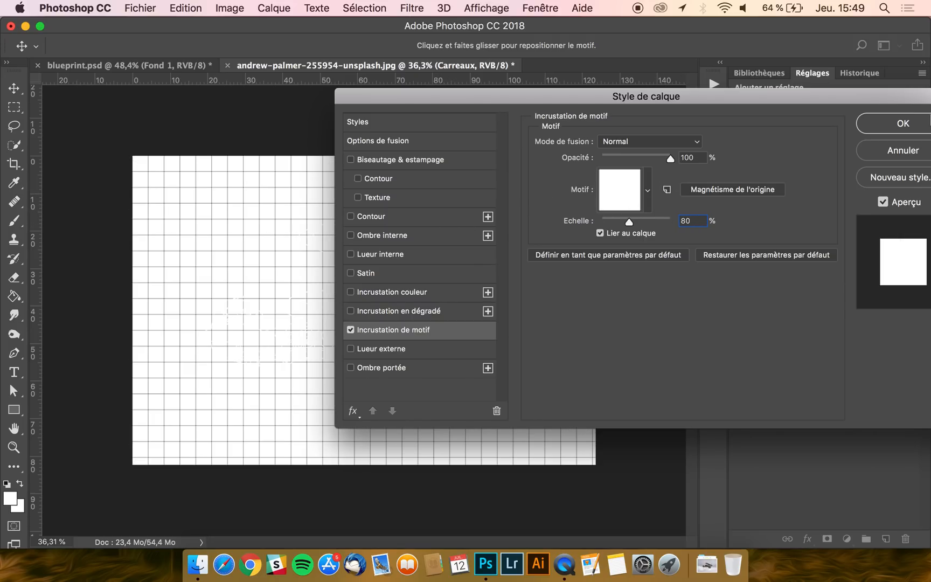
{"action": "left_click", "coordinate": [904, 125]}
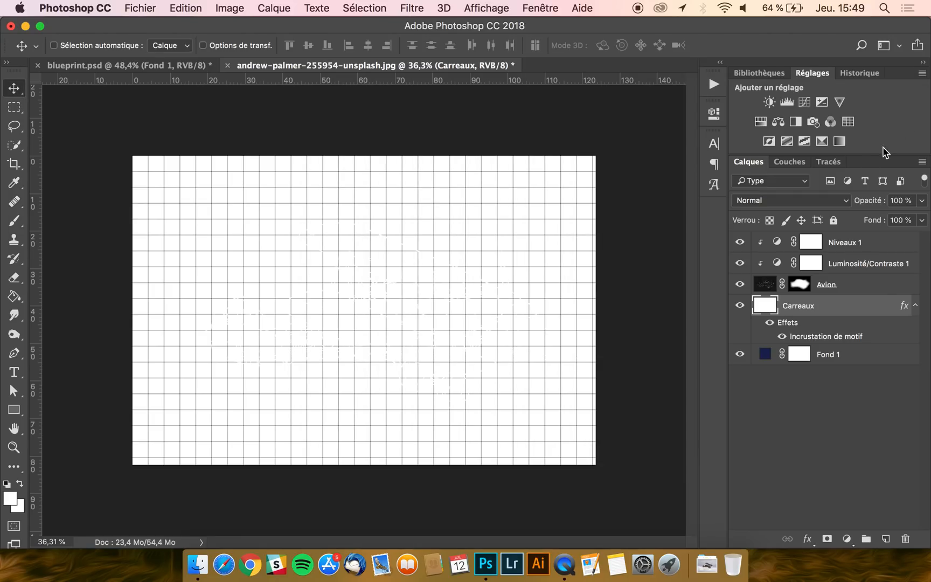
Step: Rasterize the layer style of the Carreaux layer, undoing and restoring the conversion once to compare
{"action": "right_click", "coordinate": [834, 312]}
{"action": "key", "text": "Escape"}
{"action": "right_click", "coordinate": [854, 308]}
{"action": "scroll", "coordinate": [796, 342], "scroll_direction": "down", "scroll_amount": 5}
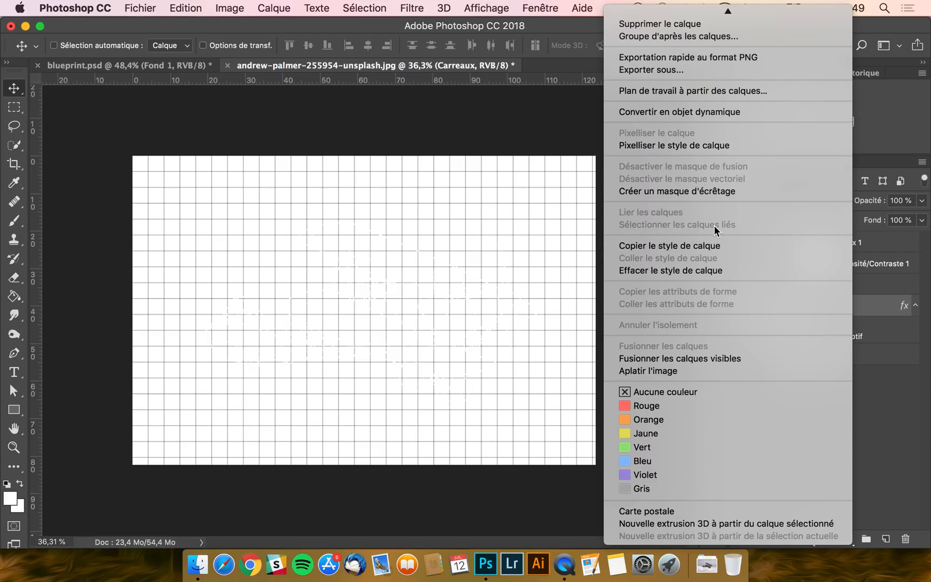
{"action": "left_click", "coordinate": [672, 146]}
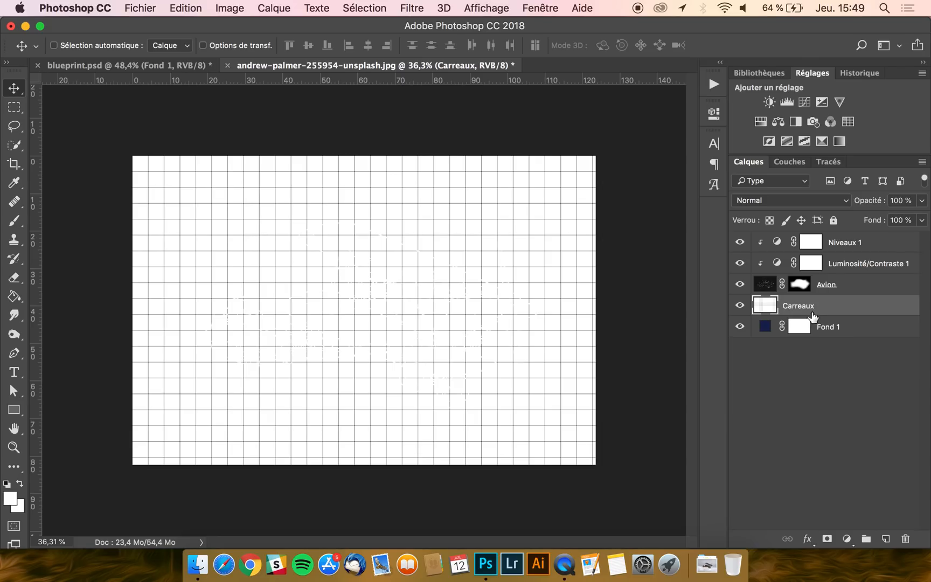
{"action": "key", "text": "super+z"}
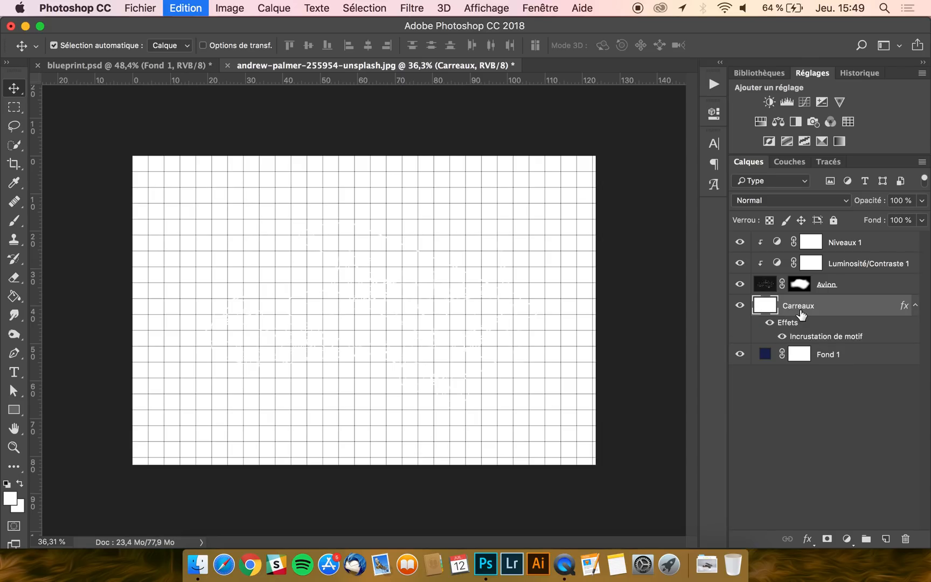
{"action": "key", "text": "super+z"}
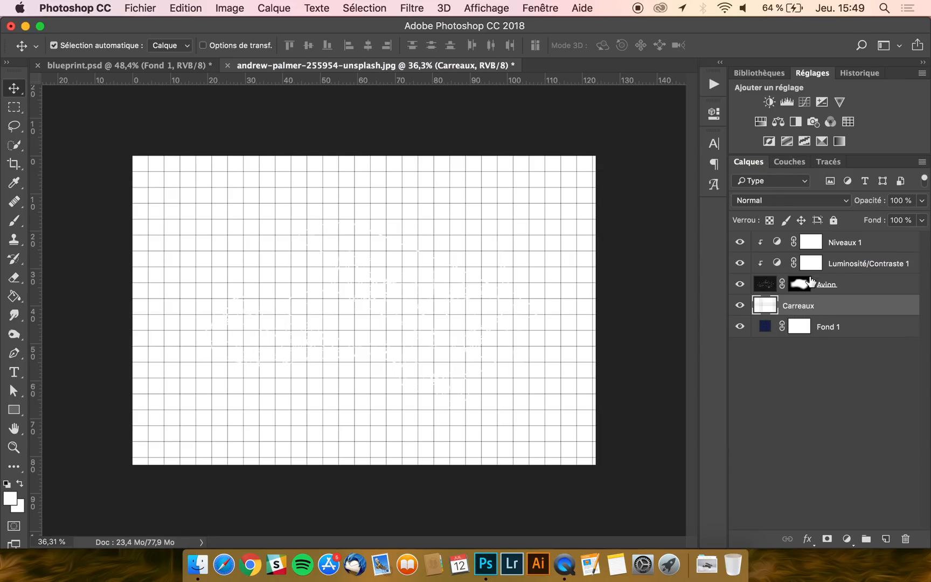
Step: Invert the Carreaux layer's colours and set its blend mode to Superposition
{"action": "key", "text": "super+i"}
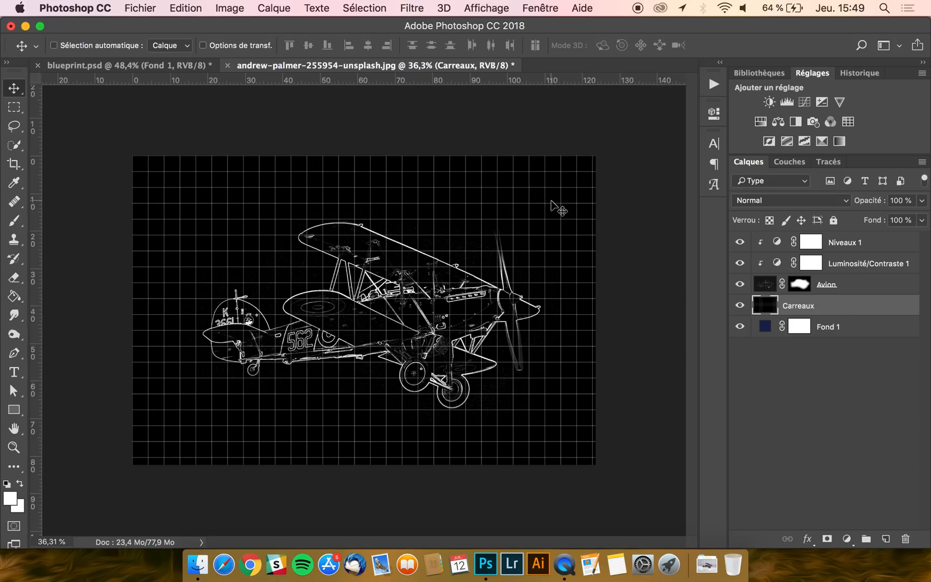
{"action": "left_click", "coordinate": [771, 205]}
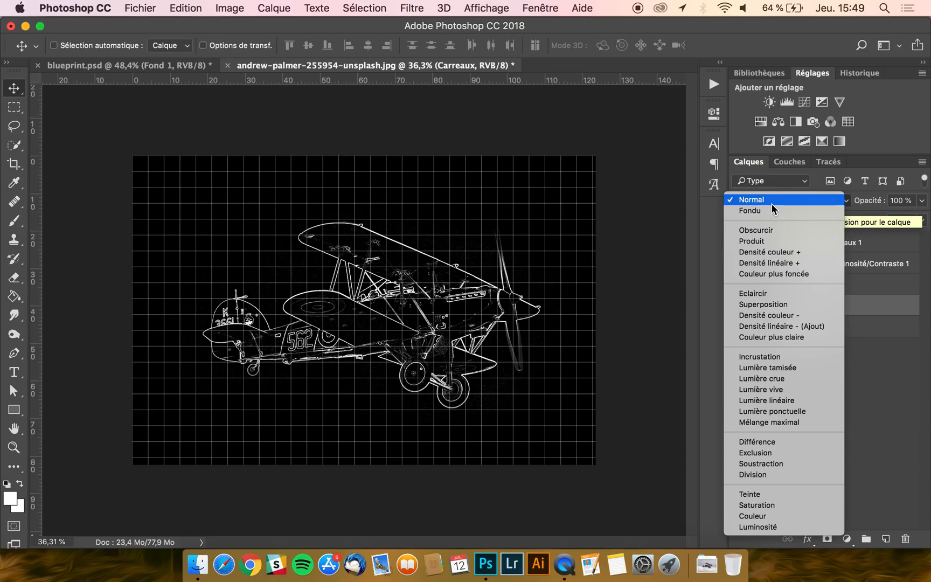
{"action": "left_click", "coordinate": [780, 305]}
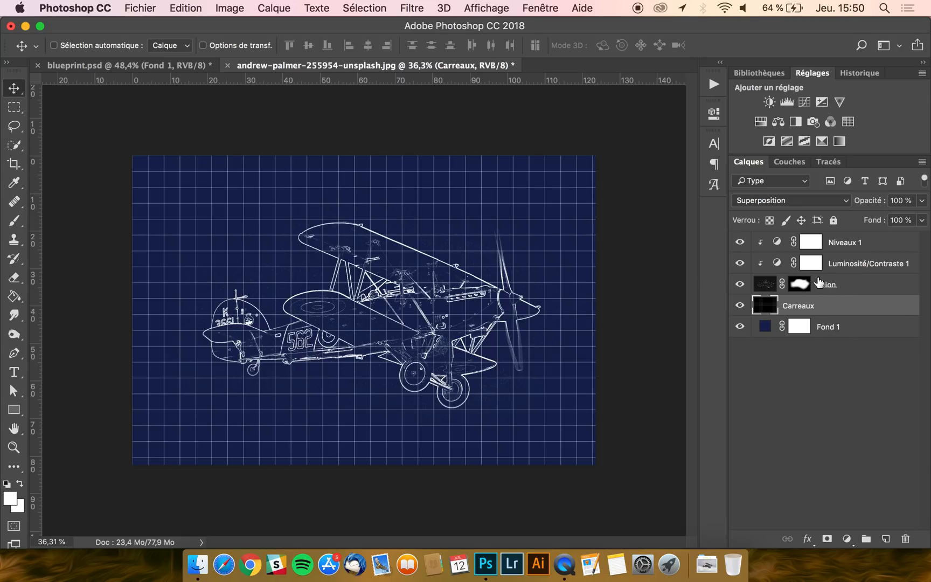
Step: Select the Avion layer, view the reference design in blueprint.psd, and return to the airplane image
{"action": "left_click", "coordinate": [765, 286]}
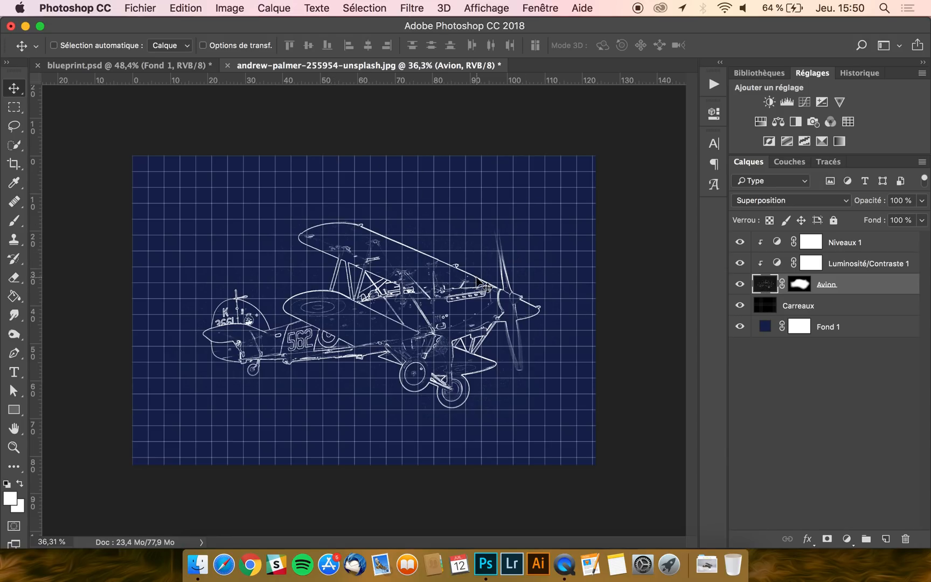
{"action": "left_click", "coordinate": [138, 65]}
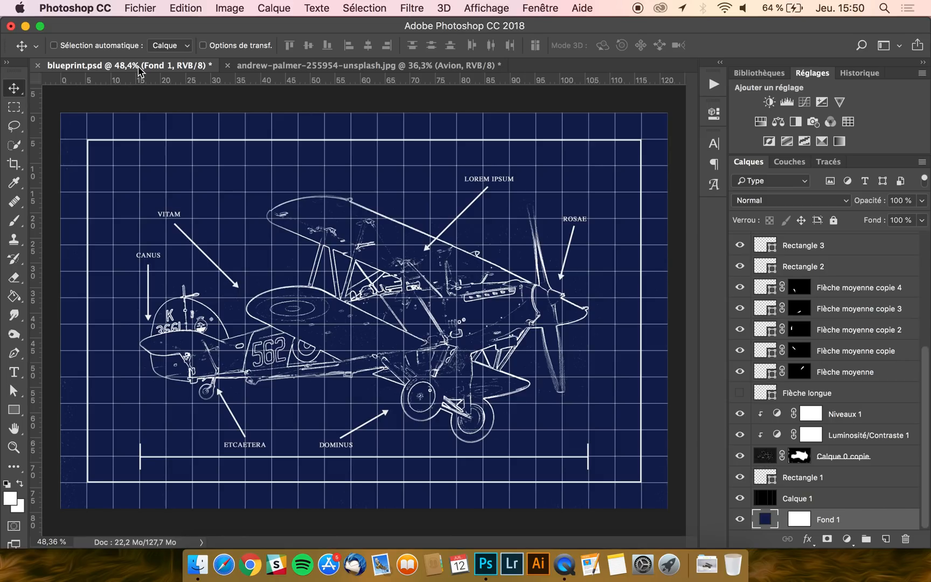
{"action": "left_click", "coordinate": [324, 66]}
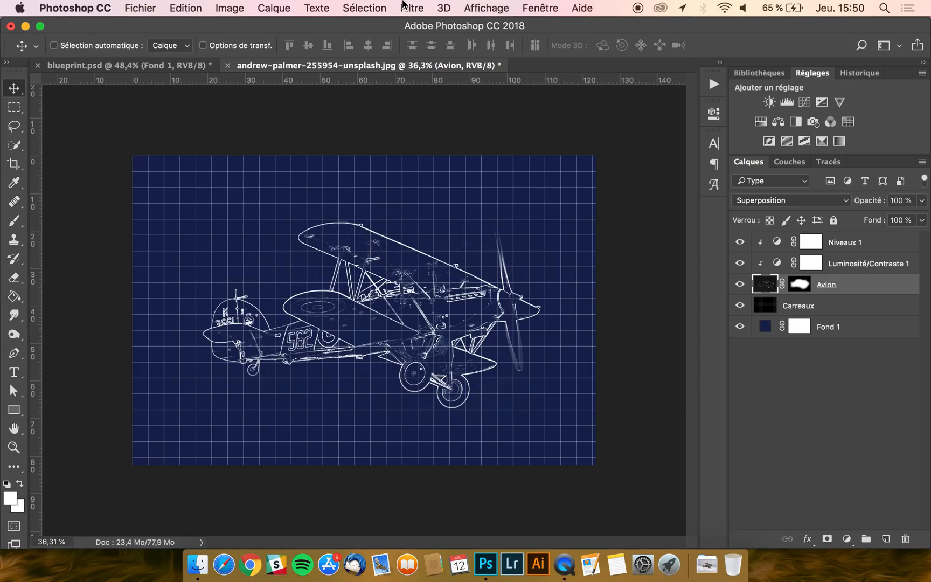
Step: Start the Accentuation sharpening filter on the Avion layer with a gain of 79 % and a radius of 10,0 pixels
{"action": "left_click", "coordinate": [422, 7]}
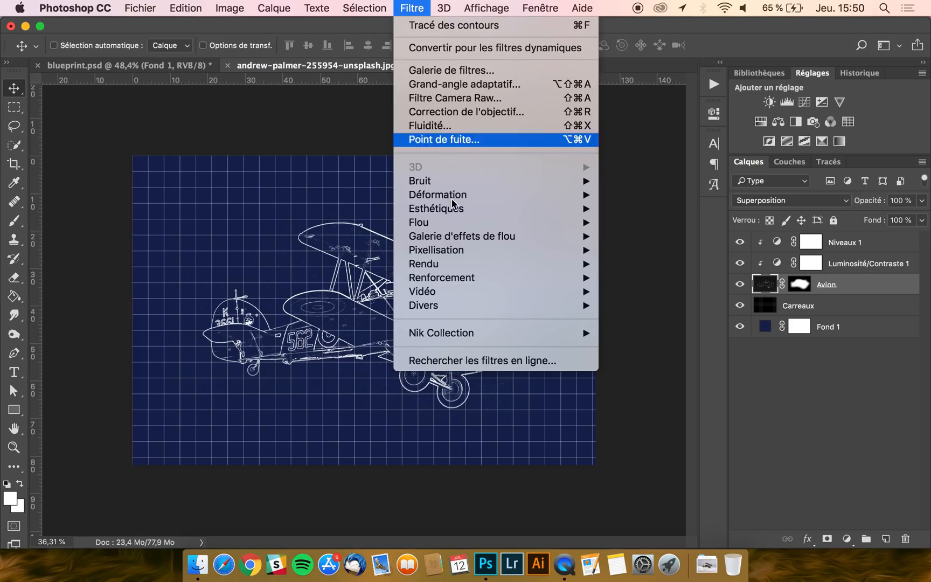
{"action": "mouse_move", "coordinate": [462, 279]}
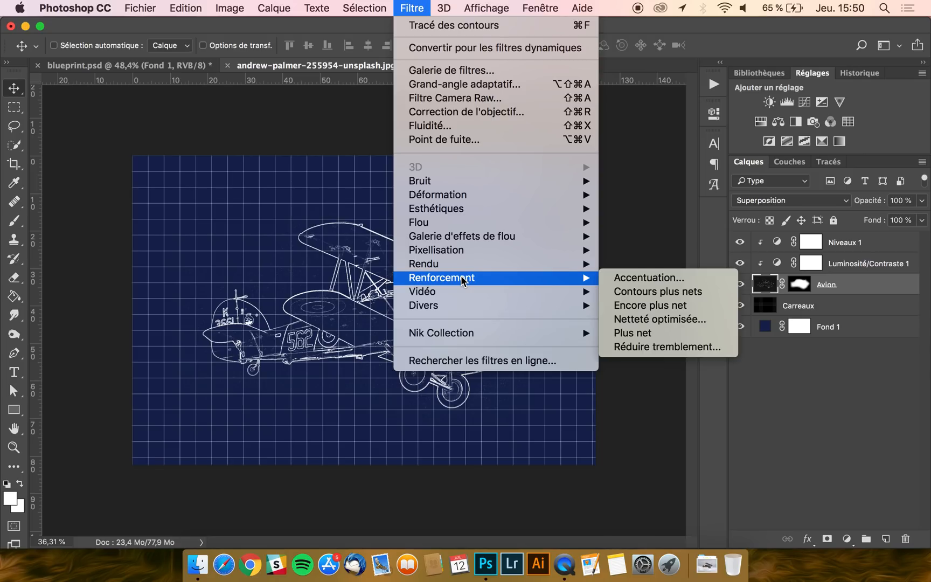
{"action": "left_click", "coordinate": [650, 277]}
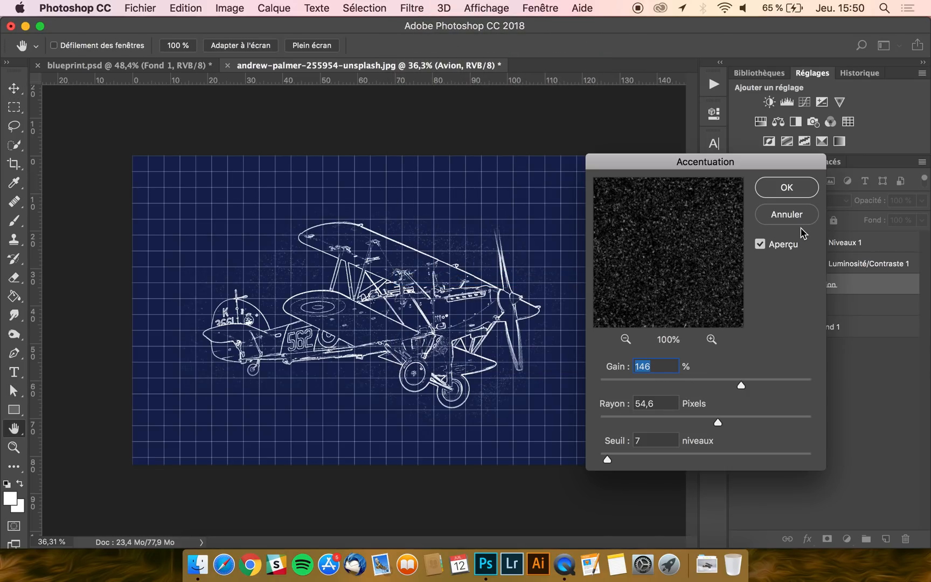
{"action": "left_click", "coordinate": [761, 244]}
{"action": "left_click", "coordinate": [760, 244]}
{"action": "left_click", "coordinate": [761, 244]}
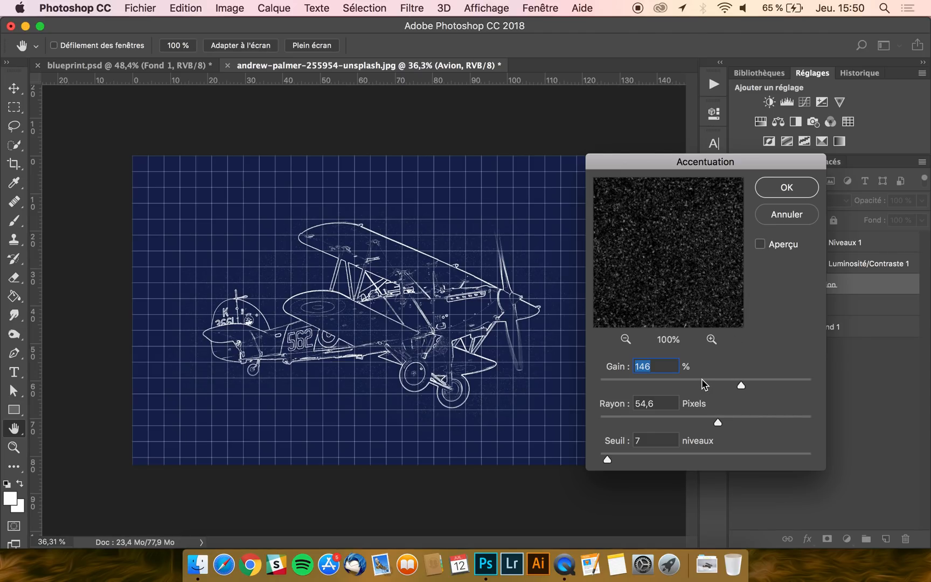
{"action": "left_click", "coordinate": [761, 244]}
{"action": "left_click", "coordinate": [690, 384]}
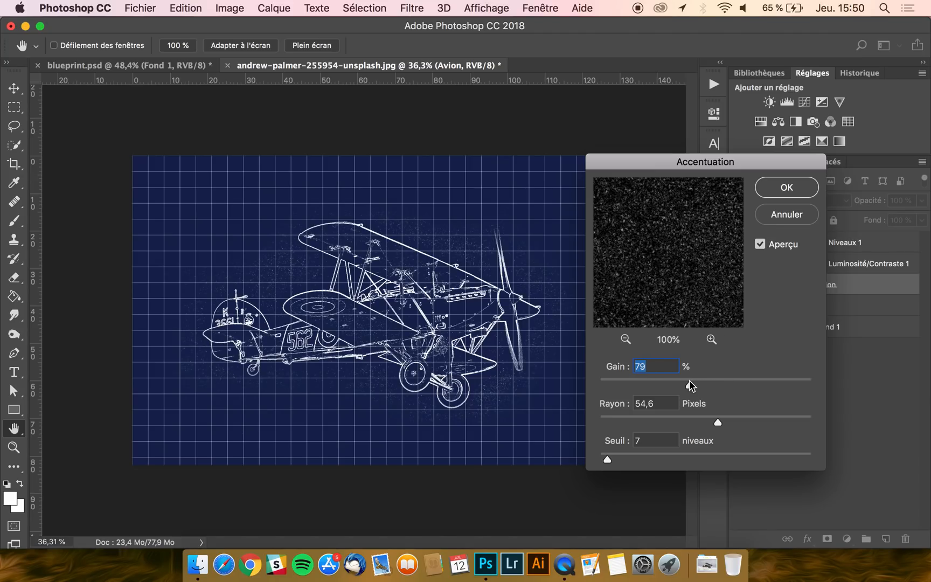
{"action": "left_click", "coordinate": [685, 422]}
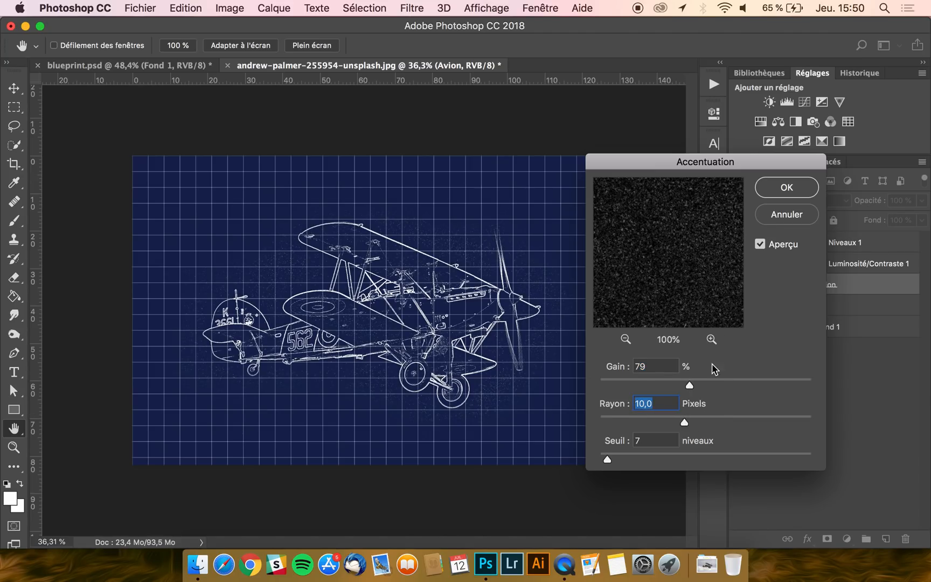
Step: Compare the sharpening preview on and off, and apply the Accentuation filter to the Avion layer
{"action": "left_click", "coordinate": [761, 244]}
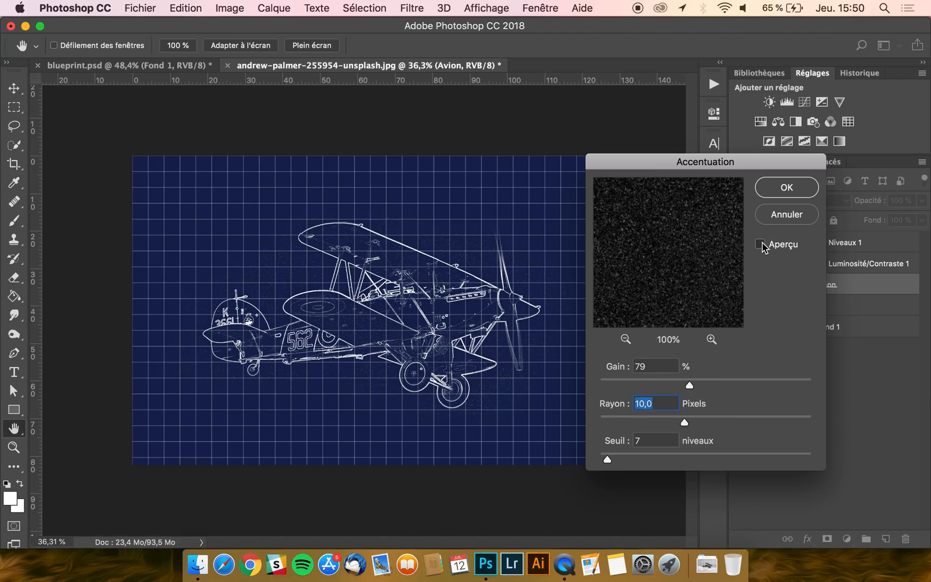
{"action": "left_click", "coordinate": [761, 244]}
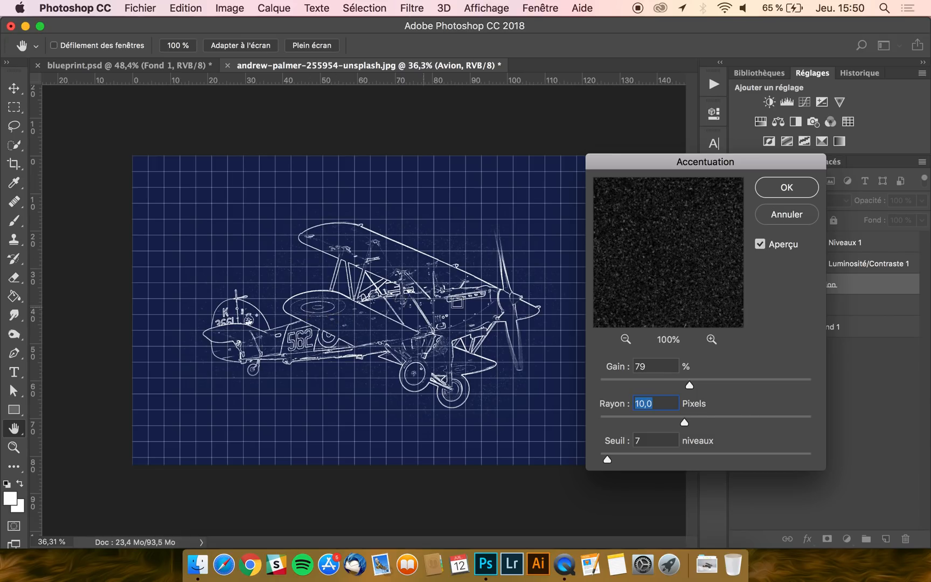
{"action": "left_click", "coordinate": [761, 245]}
{"action": "left_click", "coordinate": [761, 245]}
{"action": "left_click", "coordinate": [762, 249]}
{"action": "left_click", "coordinate": [762, 248]}
{"action": "left_click", "coordinate": [780, 192]}
{"action": "key", "text": "v"}
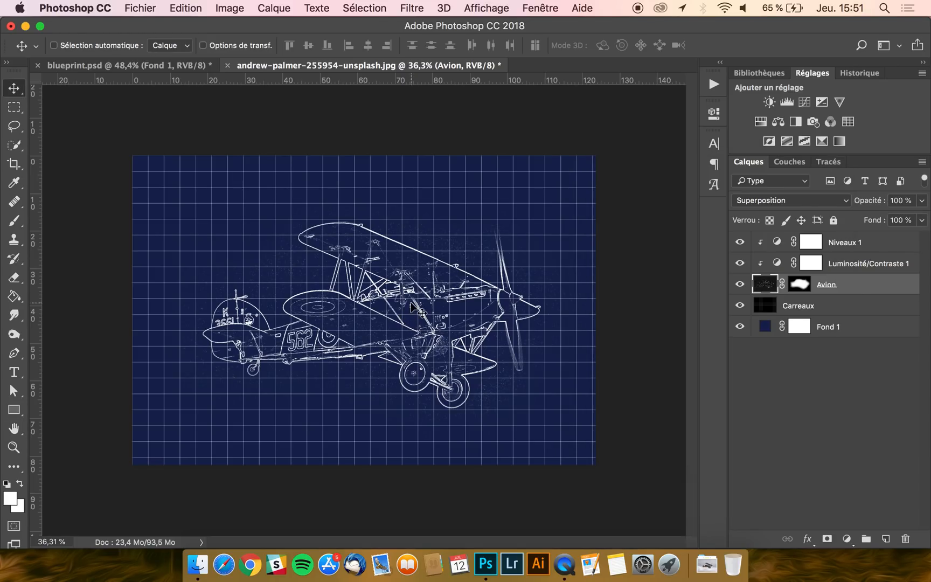
Step: Compare the airplane's outlines and background specks up close before and after the Accentuation history state
{"action": "key", "text": "super+0"}
{"action": "scroll", "coordinate": [411, 303], "scroll_direction": "up", "scroll_amount": 2}
{"action": "scroll", "coordinate": [411, 304], "scroll_direction": "up", "scroll_amount": 4}
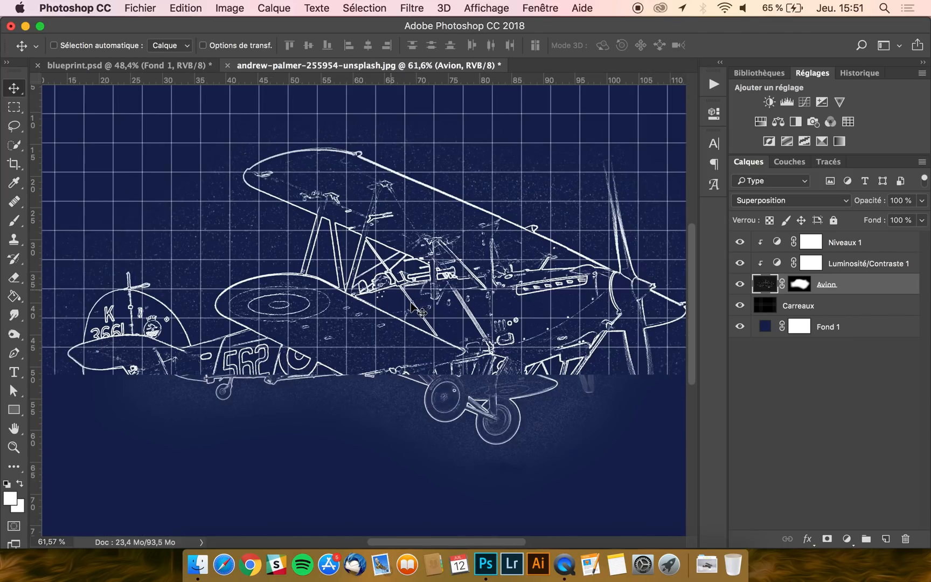
{"action": "scroll", "coordinate": [412, 306], "scroll_direction": "down", "scroll_amount": 5}
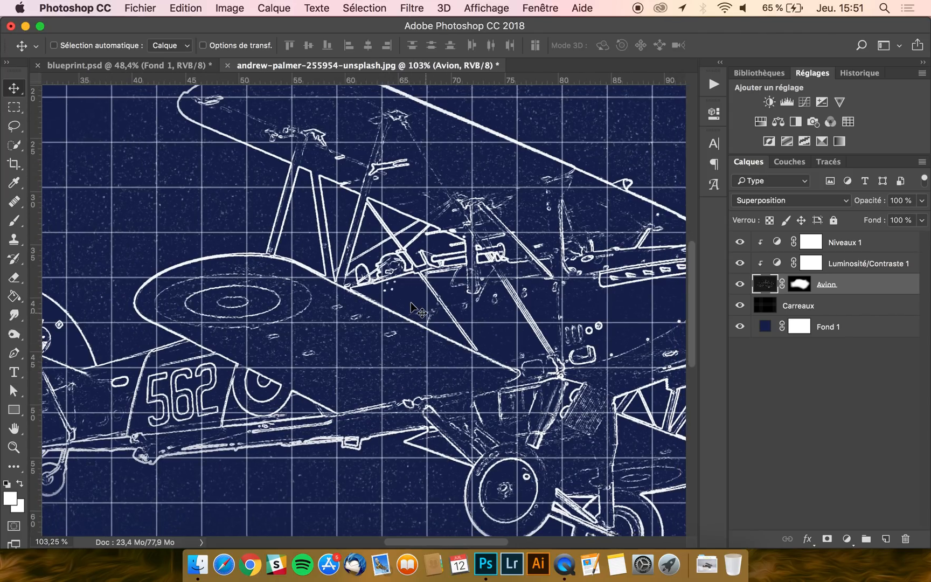
{"action": "scroll", "coordinate": [412, 303], "scroll_direction": "up", "scroll_amount": 5}
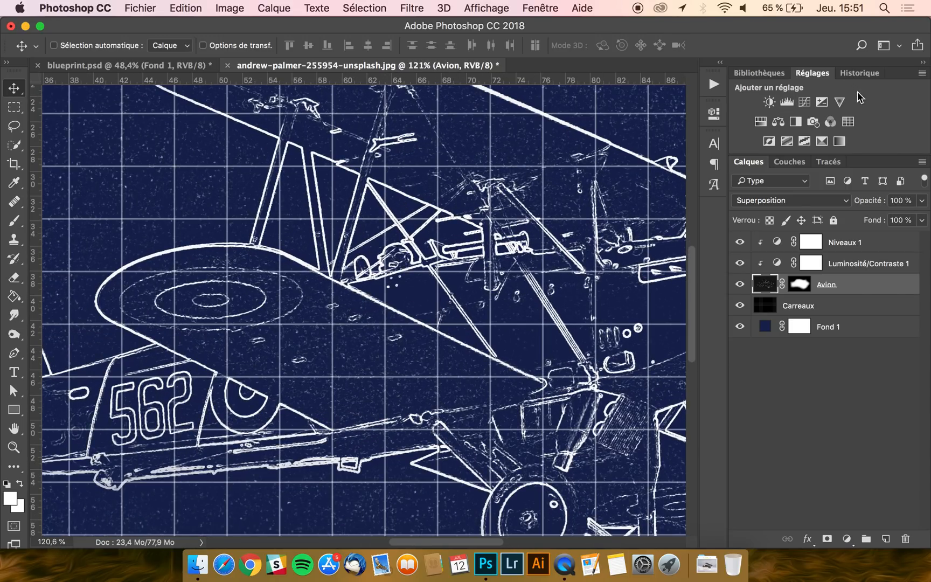
{"action": "left_click", "coordinate": [860, 73]}
{"action": "left_click", "coordinate": [828, 119]}
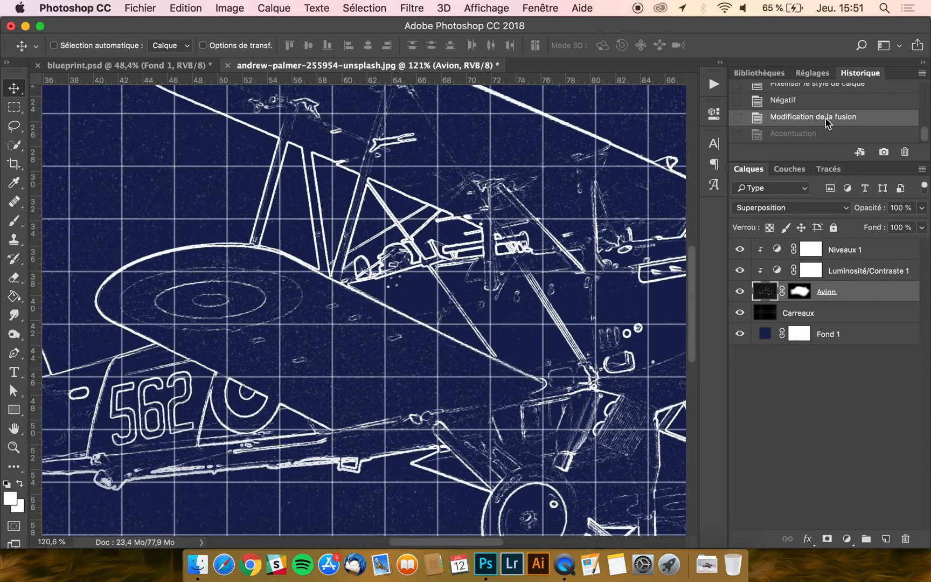
{"action": "left_click", "coordinate": [827, 133]}
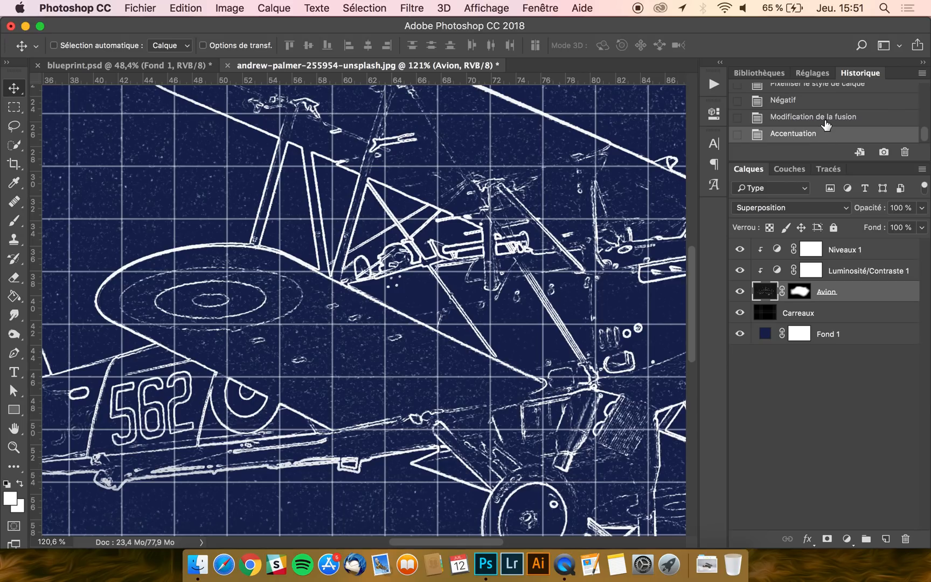
{"action": "left_click", "coordinate": [828, 120]}
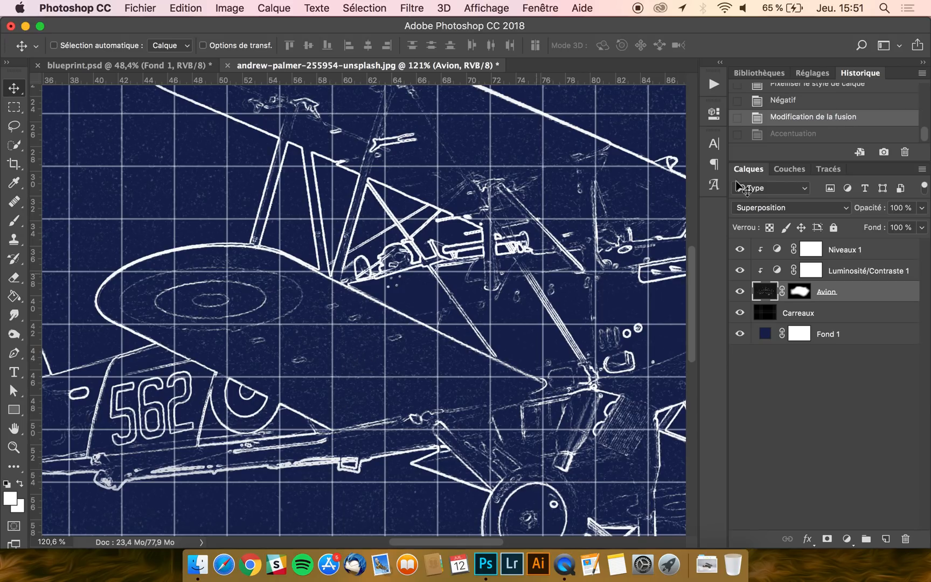
{"action": "left_click", "coordinate": [844, 134]}
{"action": "scroll", "coordinate": [442, 278], "scroll_direction": "down", "scroll_amount": 3}
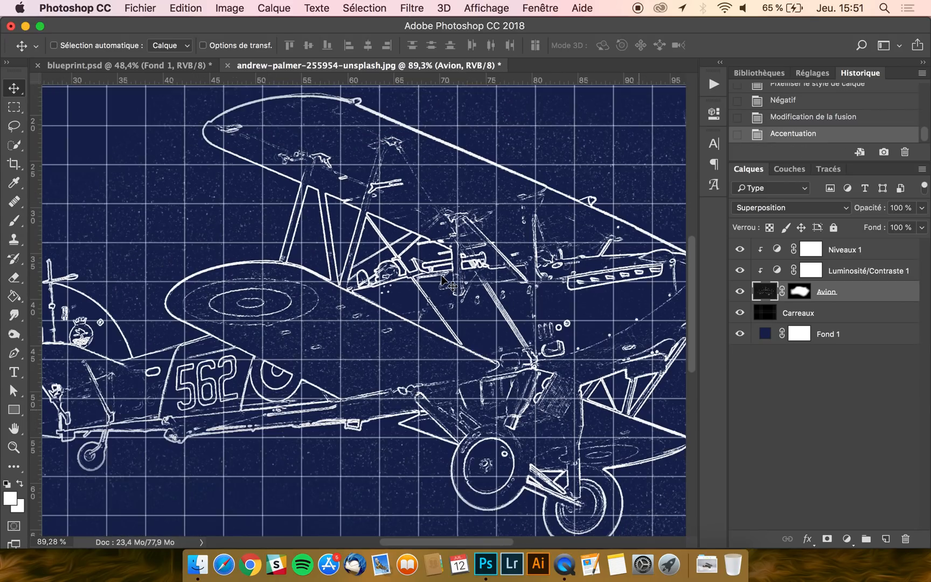
{"action": "scroll", "coordinate": [442, 277], "scroll_direction": "down", "scroll_amount": 3}
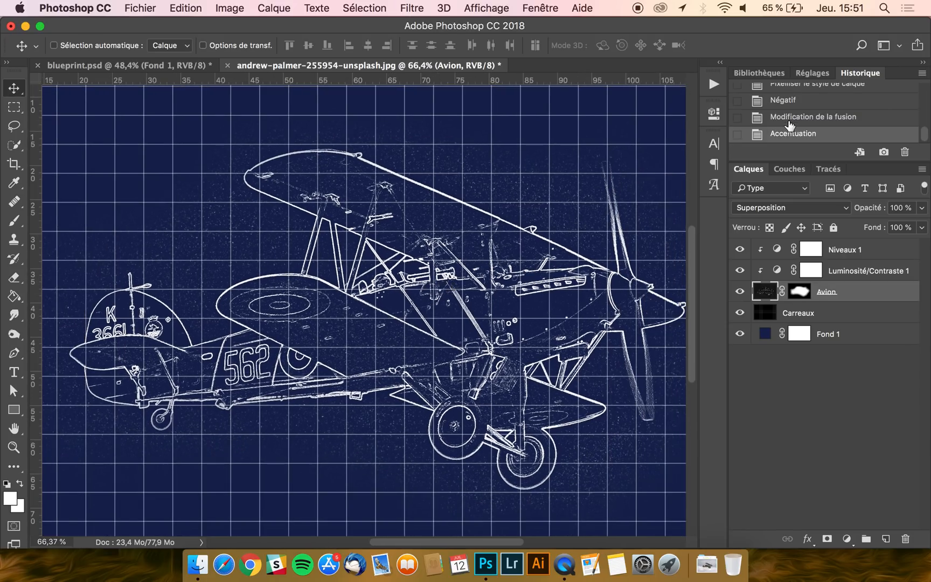
Step: Revert the image to the Modification de la fusion history state, before the sharpening
{"action": "left_click", "coordinate": [813, 118]}
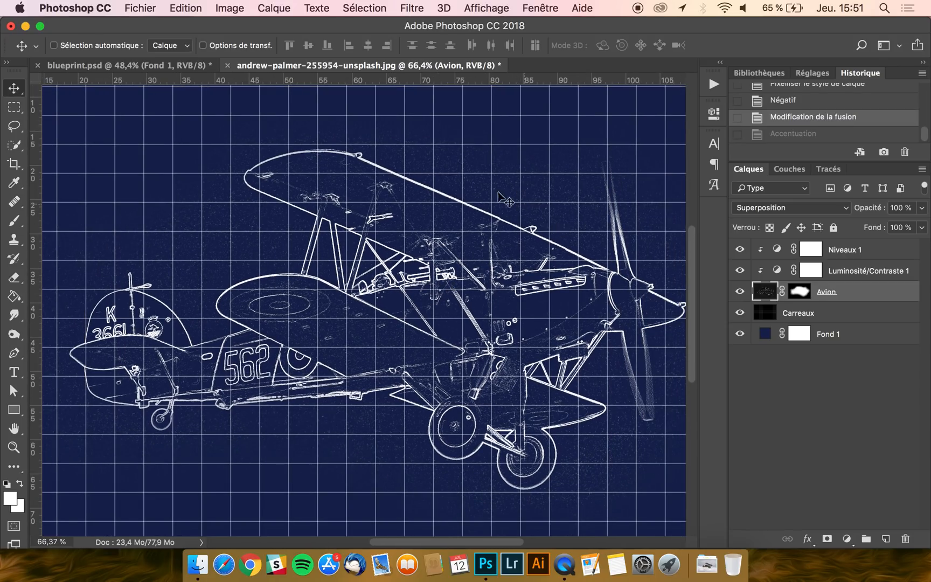
{"action": "scroll", "coordinate": [532, 296], "scroll_direction": "down", "scroll_amount": 3}
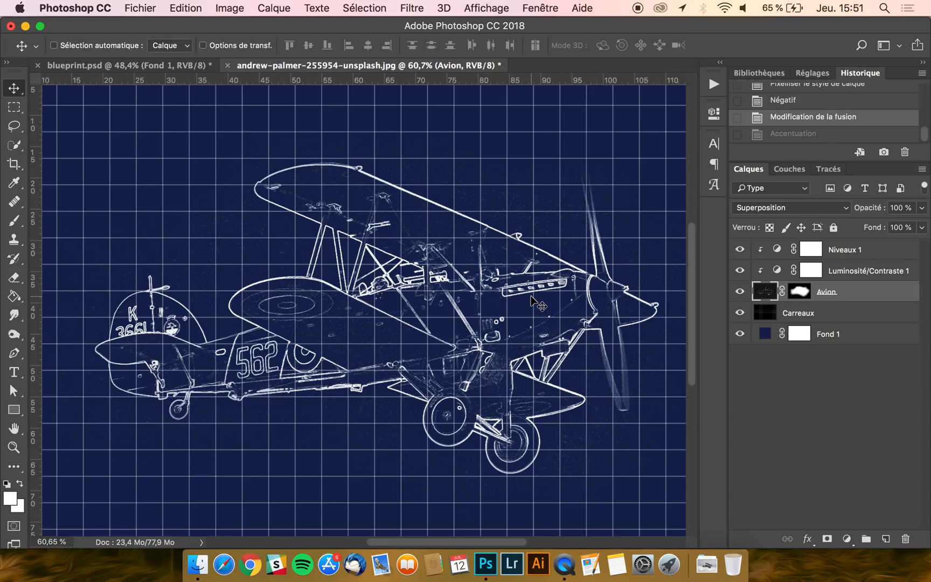
{"action": "scroll", "coordinate": [531, 300], "scroll_direction": "down", "scroll_amount": 1}
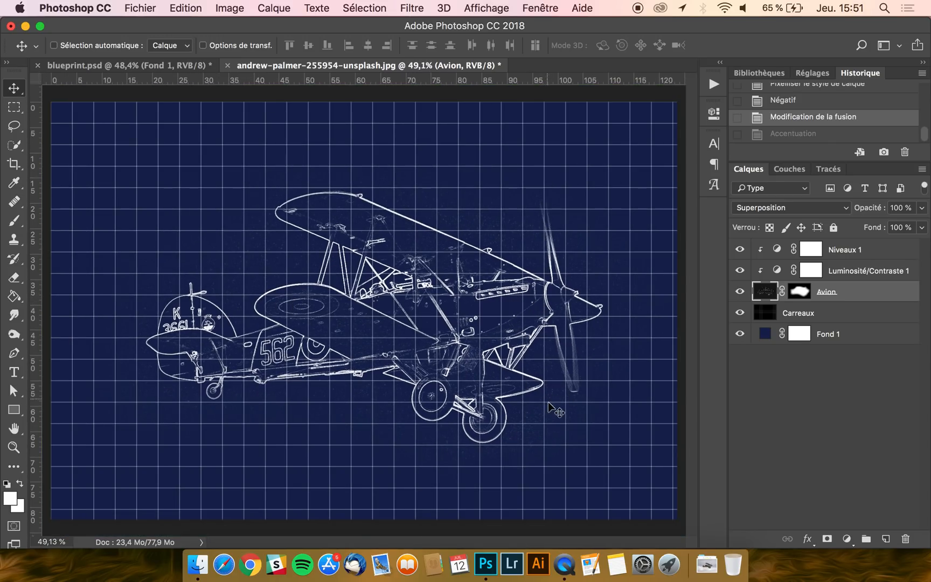
{"action": "scroll", "coordinate": [504, 435], "scroll_direction": "down", "scroll_amount": 1}
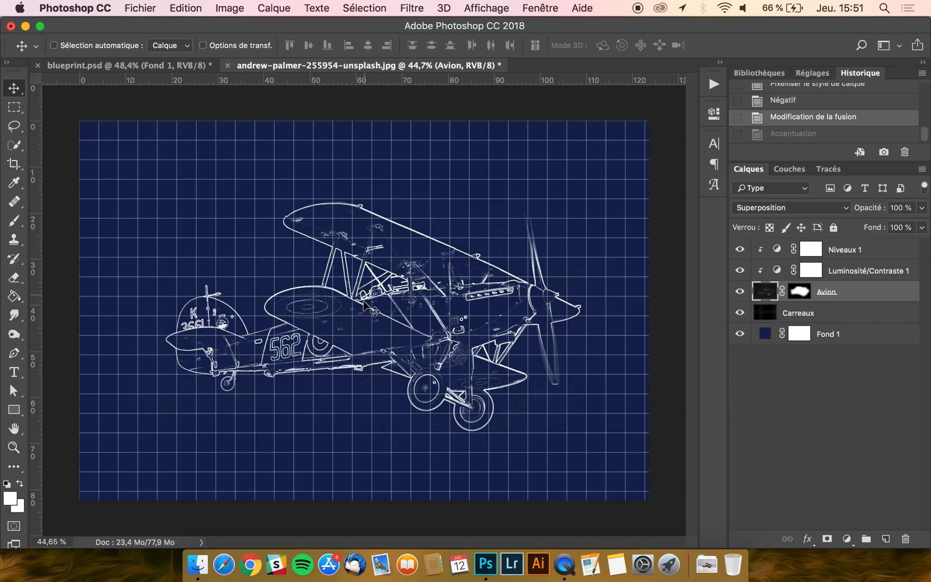
Step: Consult blueprint.psd and draw an unfilled frame rectangle about 3238 × 2031 px with a 5 pt white (ffffff) outline around the airplane
{"action": "left_click", "coordinate": [153, 66]}
{"action": "left_click", "coordinate": [370, 65]}
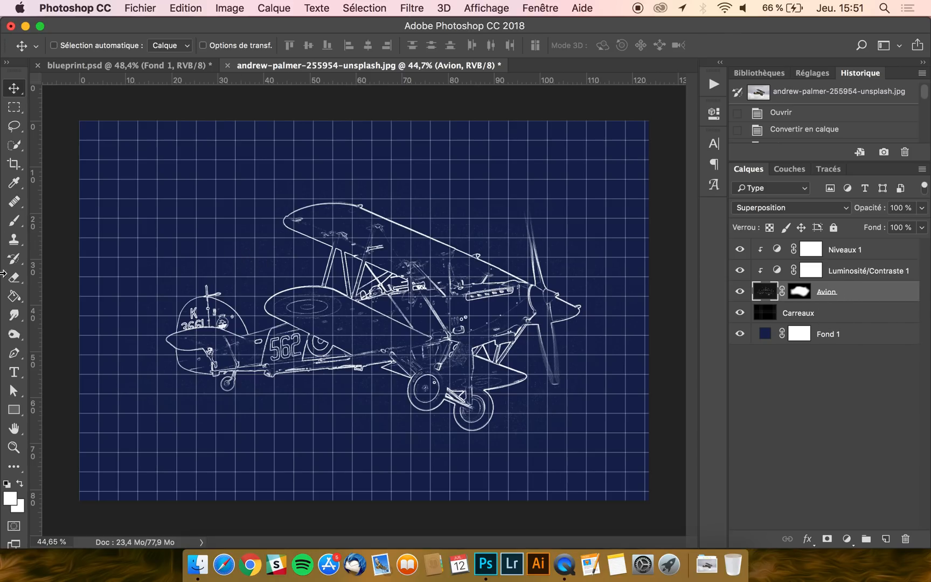
{"action": "left_click", "coordinate": [17, 413]}
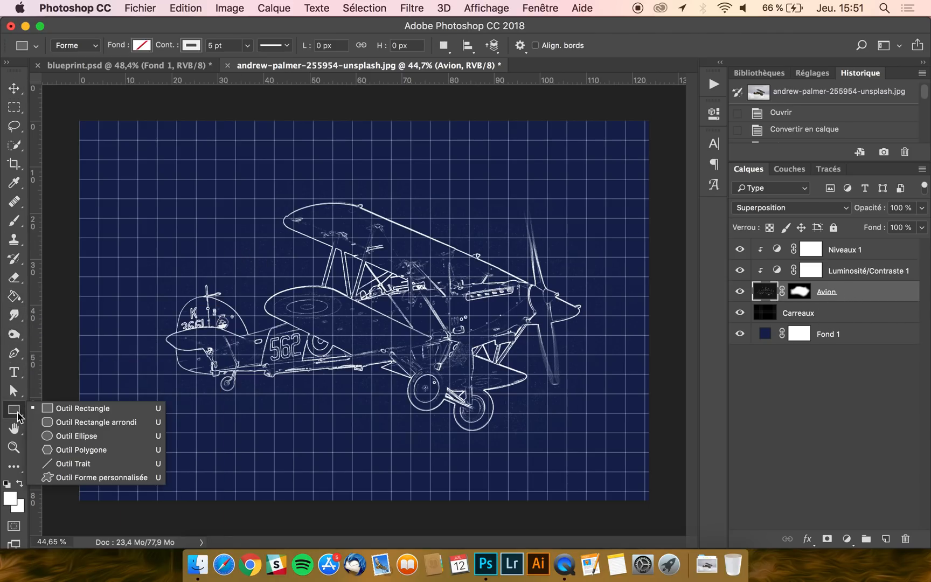
{"action": "left_click", "coordinate": [74, 407]}
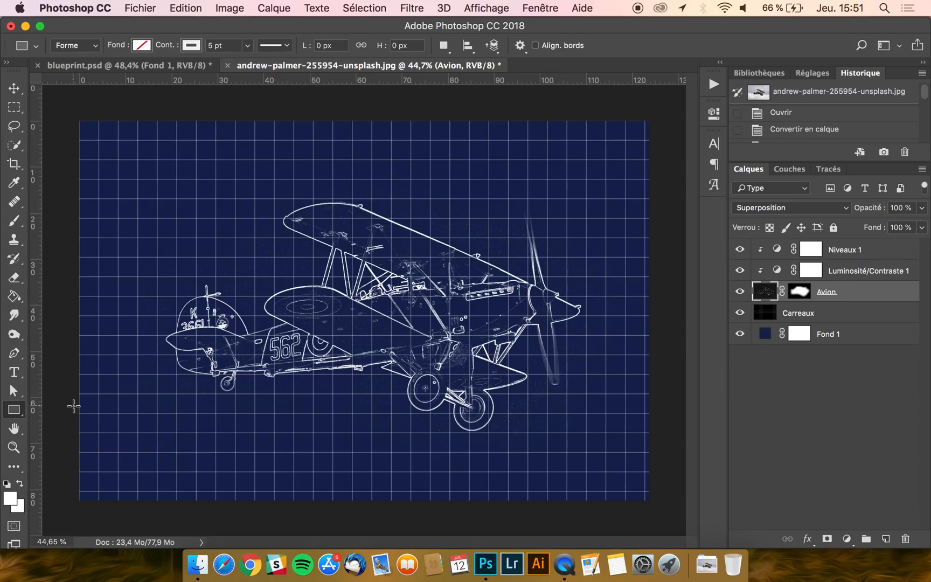
{"action": "left_click", "coordinate": [142, 47]}
{"action": "left_click", "coordinate": [143, 48]}
{"action": "left_click", "coordinate": [191, 46]}
{"action": "left_click", "coordinate": [280, 73]}
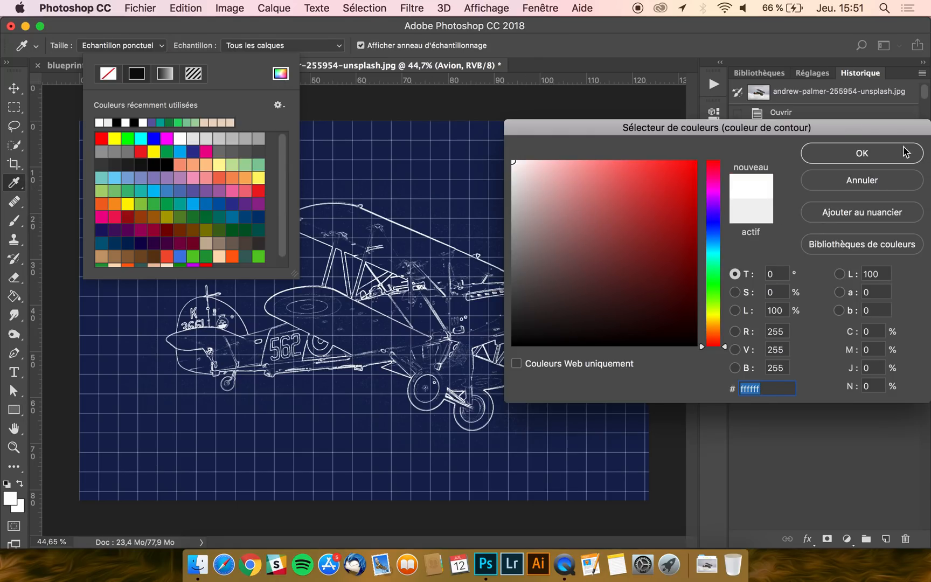
{"action": "left_click", "coordinate": [882, 152]}
{"action": "left_click", "coordinate": [365, 30]}
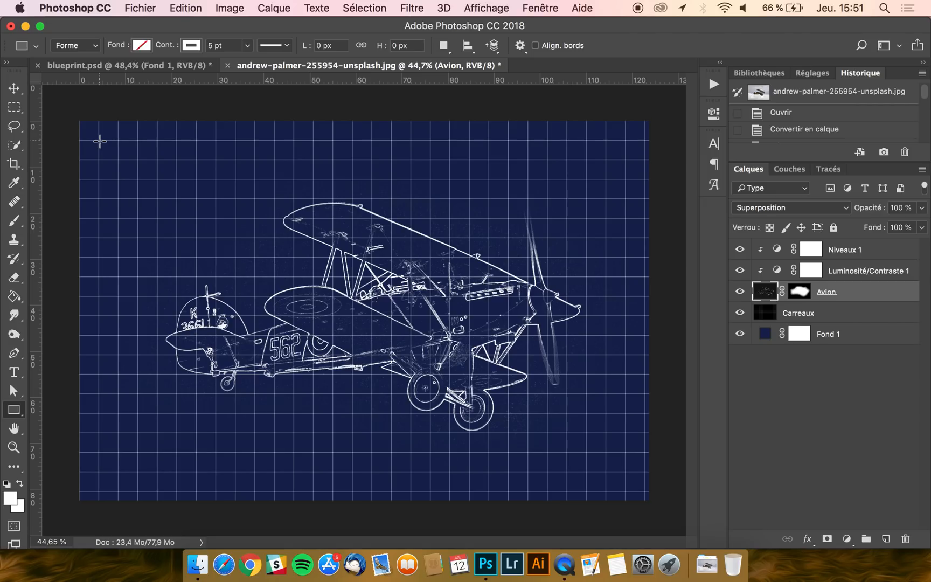
{"action": "left_click_drag", "start_coordinate": [99, 141], "coordinate": [625, 470]}
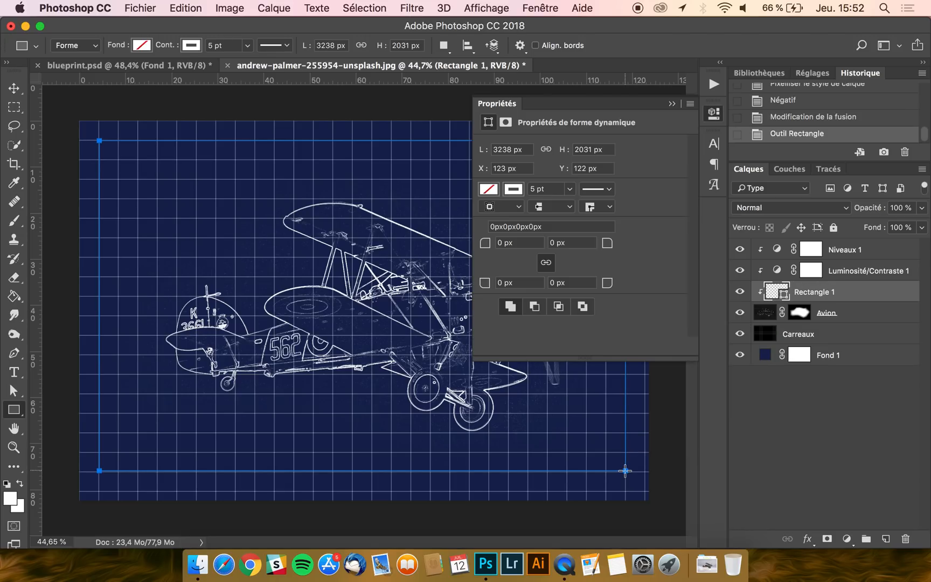
{"action": "left_click", "coordinate": [497, 106]}
{"action": "left_click", "coordinate": [14, 88]}
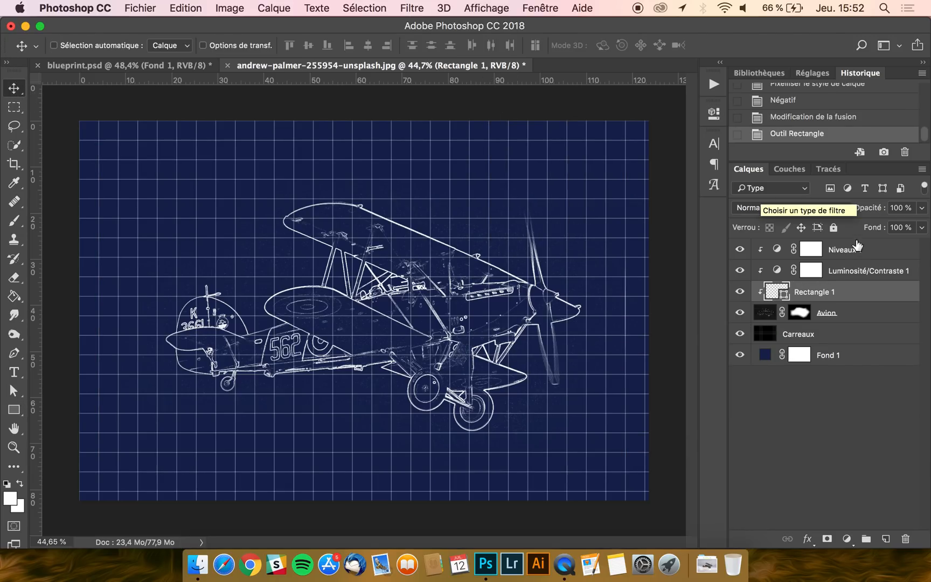
Step: Move the Rectangle 1 layer to the top of the layer stack and release its clipping mask
{"action": "left_click_drag", "start_coordinate": [812, 294], "coordinate": [859, 241]}
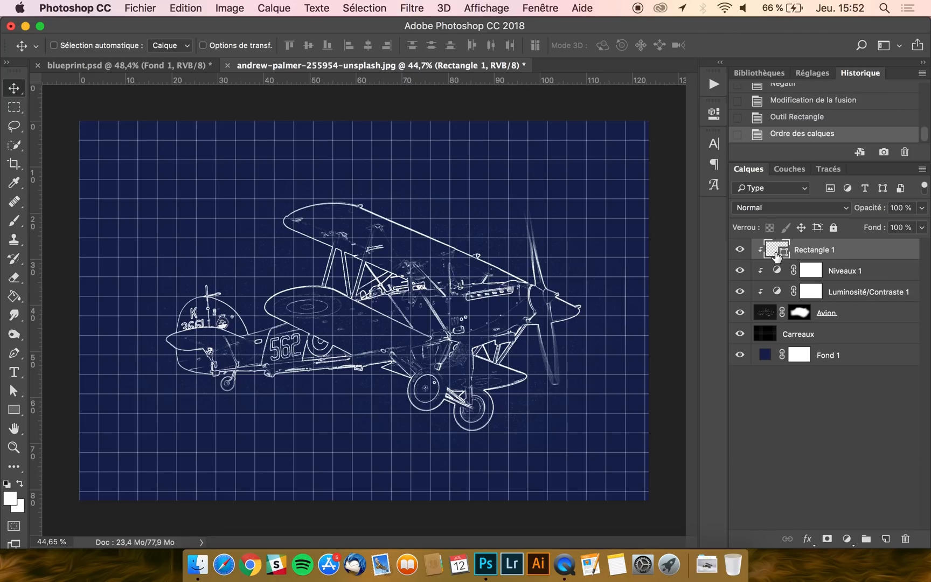
{"action": "right_click", "coordinate": [807, 255]}
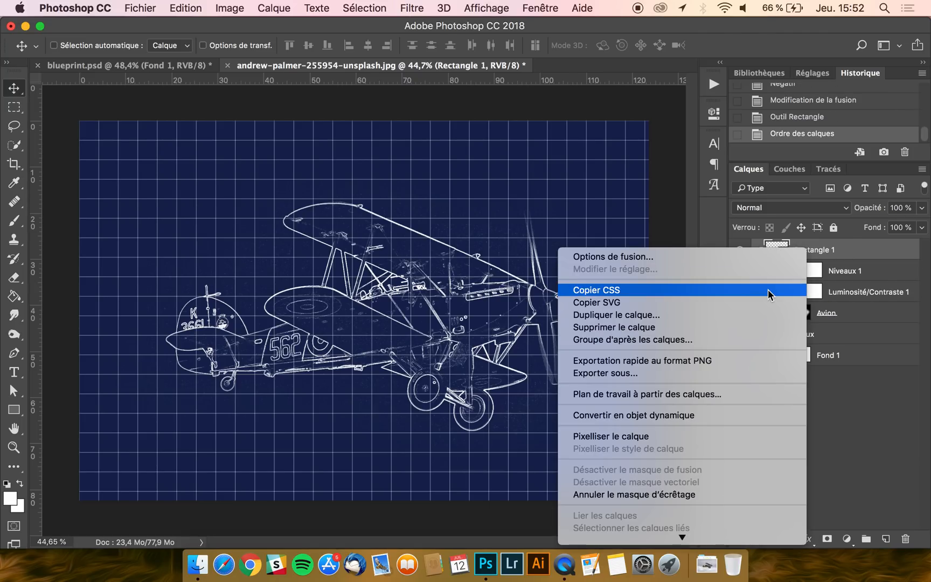
{"action": "scroll", "coordinate": [769, 289], "scroll_direction": "down", "scroll_amount": 5}
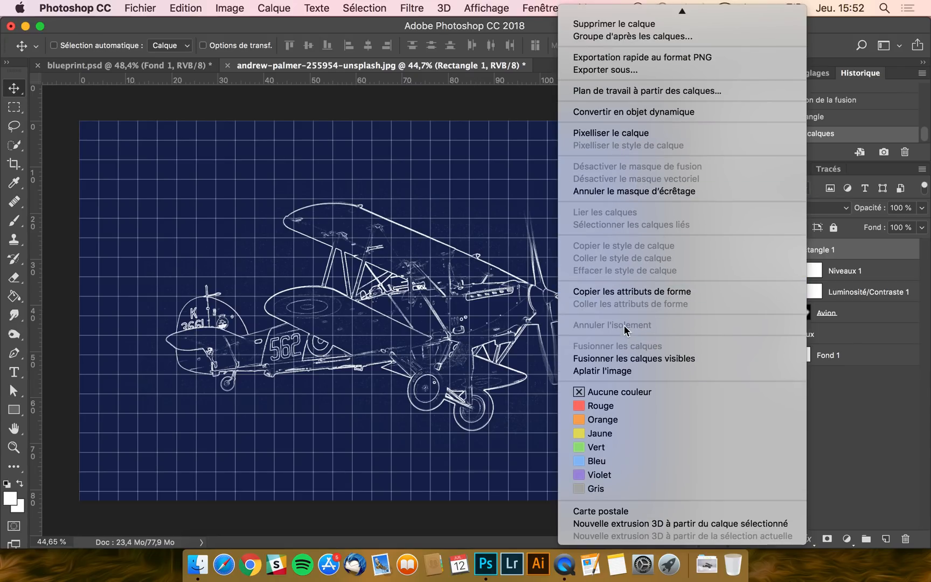
{"action": "key", "text": "super+alt+g"}
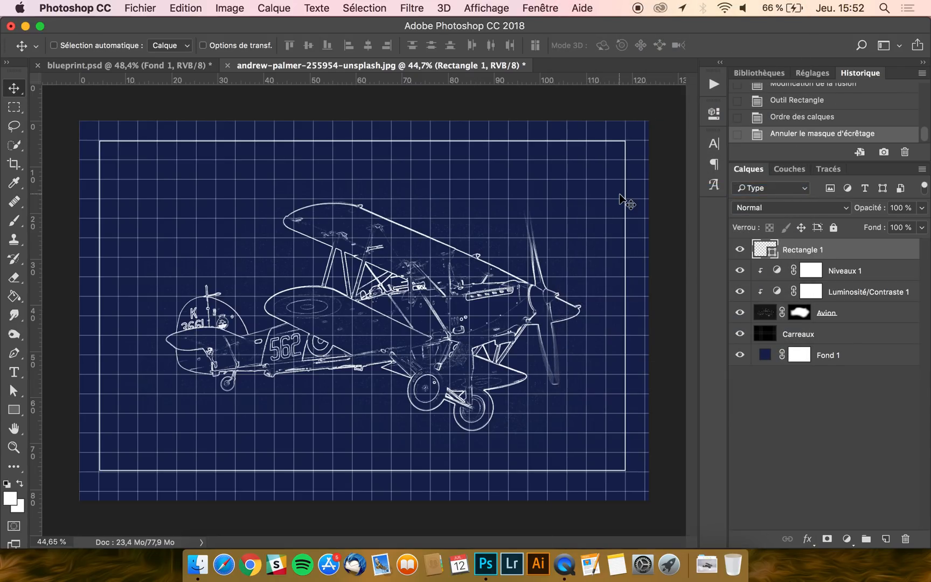
Step: Examine up close how the frame rectangle's lower edge lines up with the grid lines
{"action": "scroll", "coordinate": [209, 299], "scroll_direction": "up", "scroll_amount": 1}
{"action": "scroll", "coordinate": [203, 291], "scroll_direction": "up", "scroll_amount": 3}
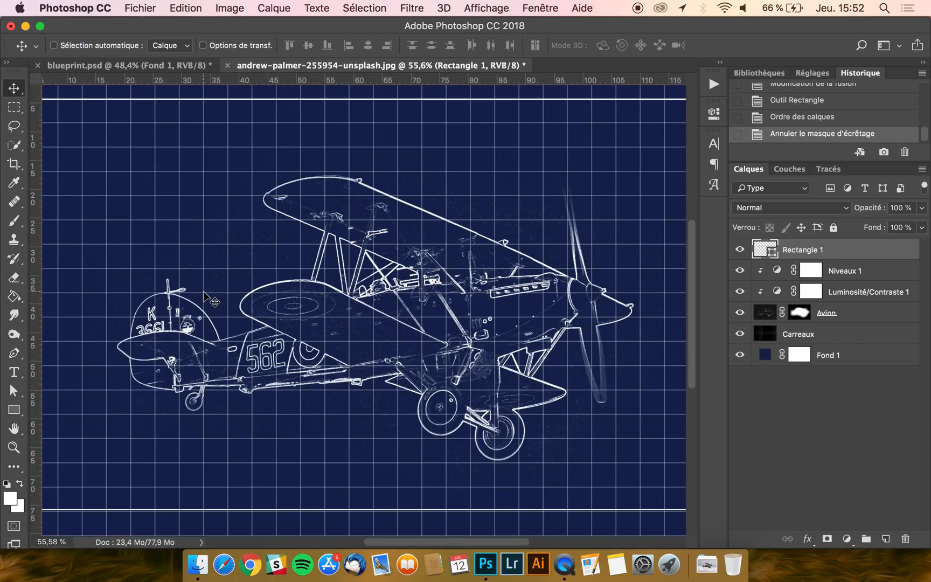
{"action": "scroll", "coordinate": [203, 291], "scroll_direction": "right", "scroll_amount": 4}
{"action": "scroll", "coordinate": [203, 291], "scroll_direction": "down", "scroll_amount": 3}
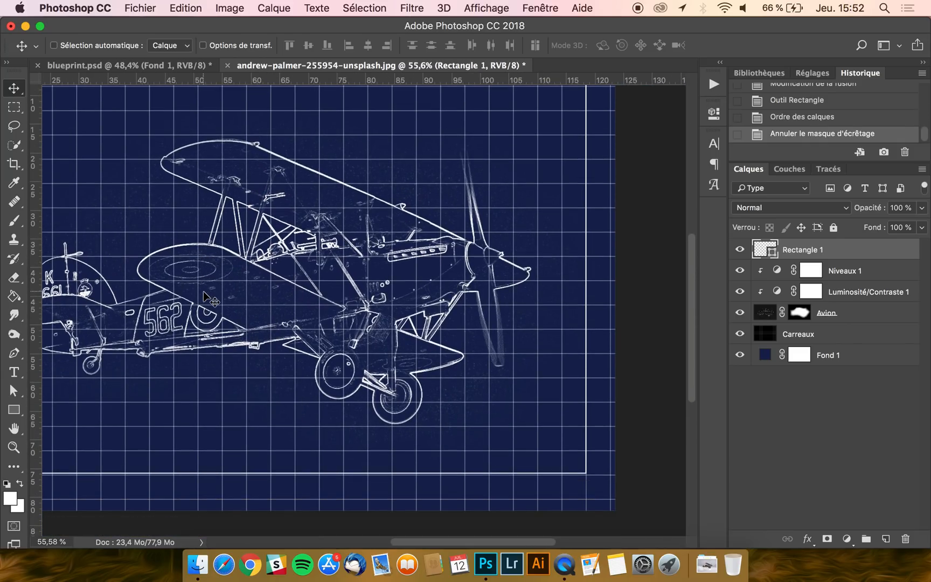
{"action": "scroll", "coordinate": [204, 291], "scroll_direction": "up", "scroll_amount": 5}
{"action": "scroll", "coordinate": [204, 291], "scroll_direction": "up", "scroll_amount": 2}
{"action": "scroll", "coordinate": [204, 292], "scroll_direction": "down", "scroll_amount": 4}
{"action": "scroll", "coordinate": [203, 291], "scroll_direction": "up", "scroll_amount": 1}
{"action": "scroll", "coordinate": [203, 291], "scroll_direction": "up", "scroll_amount": 2}
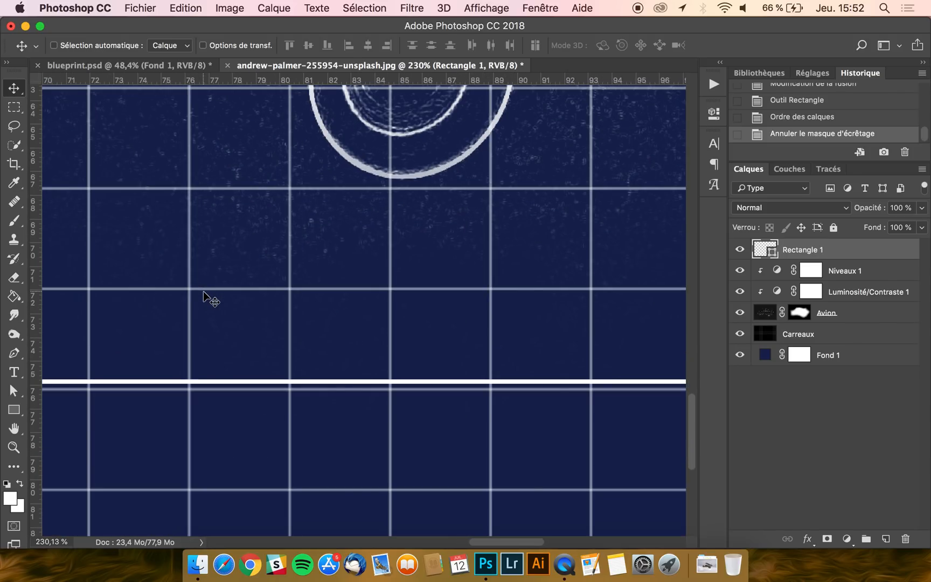
Step: Stretch the frame rectangle's lower edge down onto the nearest horizontal grid line, scaling its height to 100,49 %
{"action": "scroll", "coordinate": [203, 291], "scroll_direction": "up", "scroll_amount": 1}
{"action": "scroll", "coordinate": [203, 291], "scroll_direction": "down", "scroll_amount": 2}
{"action": "key", "text": "super+t"}
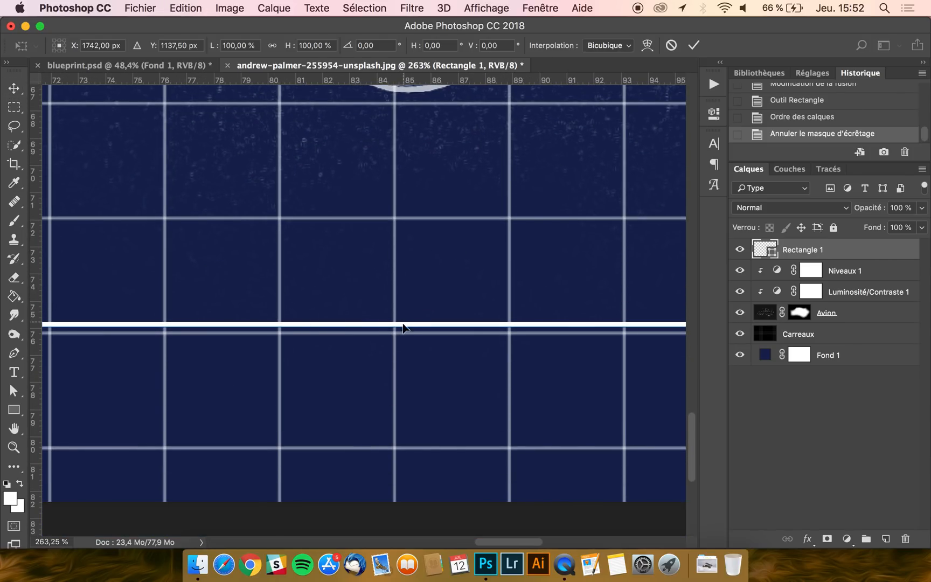
{"action": "scroll", "coordinate": [391, 327], "scroll_direction": "down", "scroll_amount": 4}
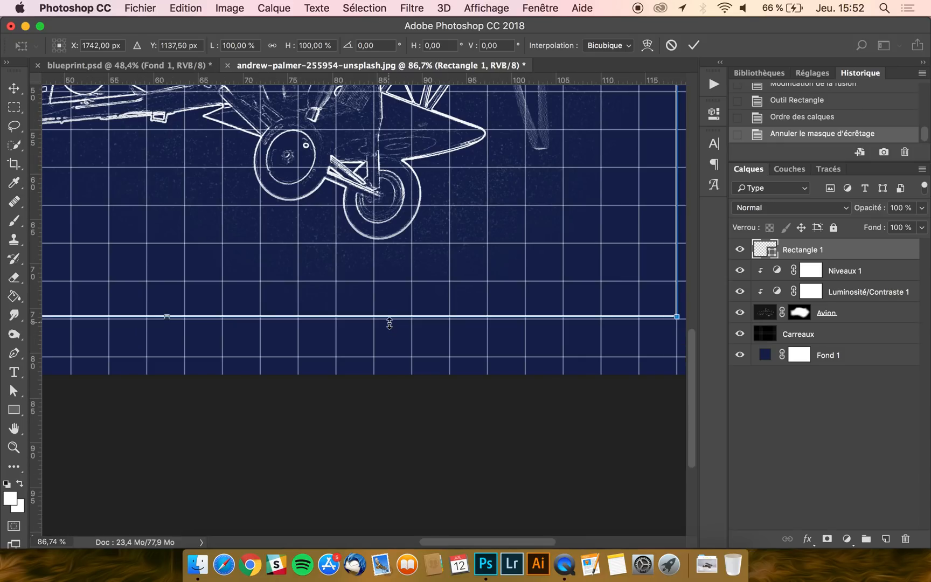
{"action": "left_click_drag", "start_coordinate": [377, 318], "coordinate": [376, 320]}
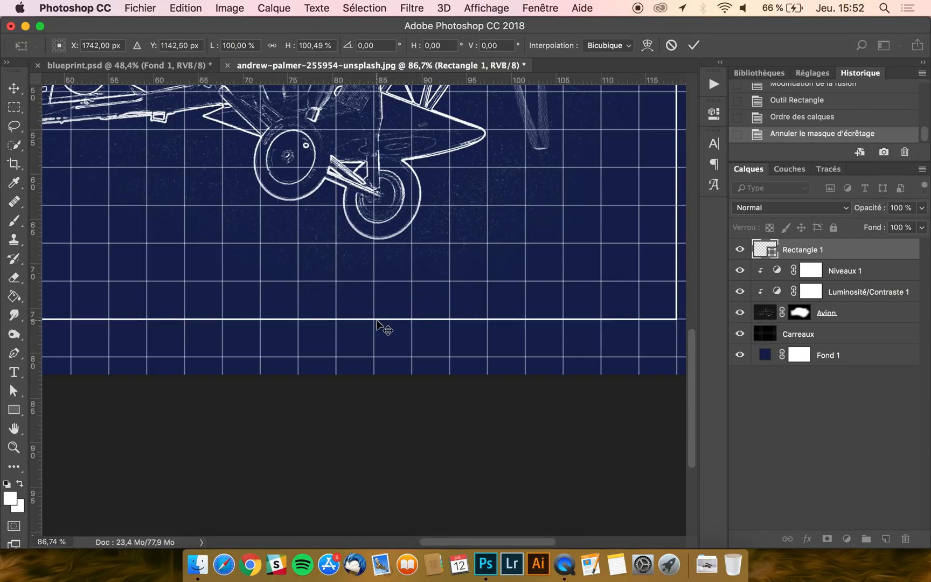
{"action": "key", "text": "Return"}
Step: Nudge the frame rectangle up 3 px so that its upper edge sits on the horizontal grid line
{"action": "scroll", "coordinate": [377, 320], "scroll_direction": "up", "scroll_amount": 10}
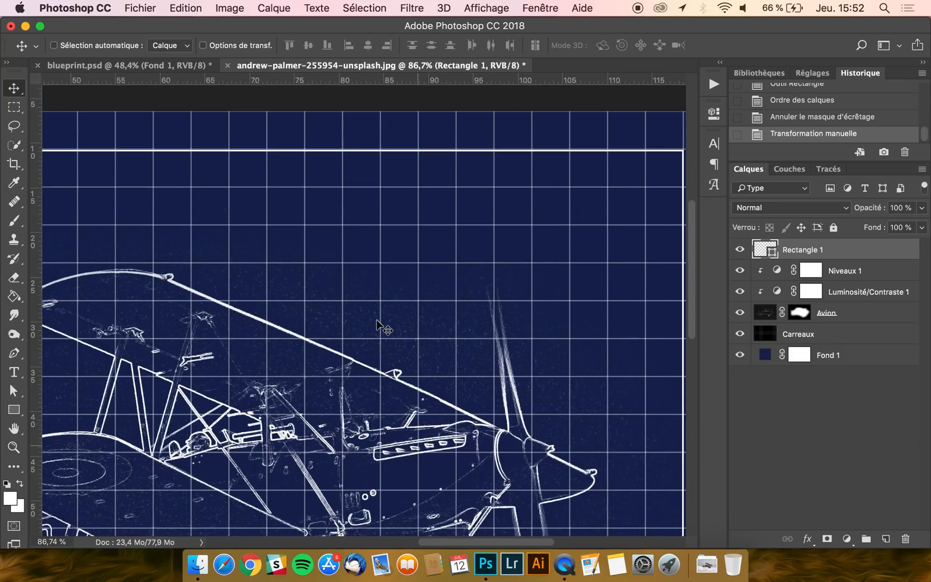
{"action": "scroll", "coordinate": [377, 321], "scroll_direction": "up", "scroll_amount": 3}
{"action": "scroll", "coordinate": [376, 321], "scroll_direction": "up", "scroll_amount": 3}
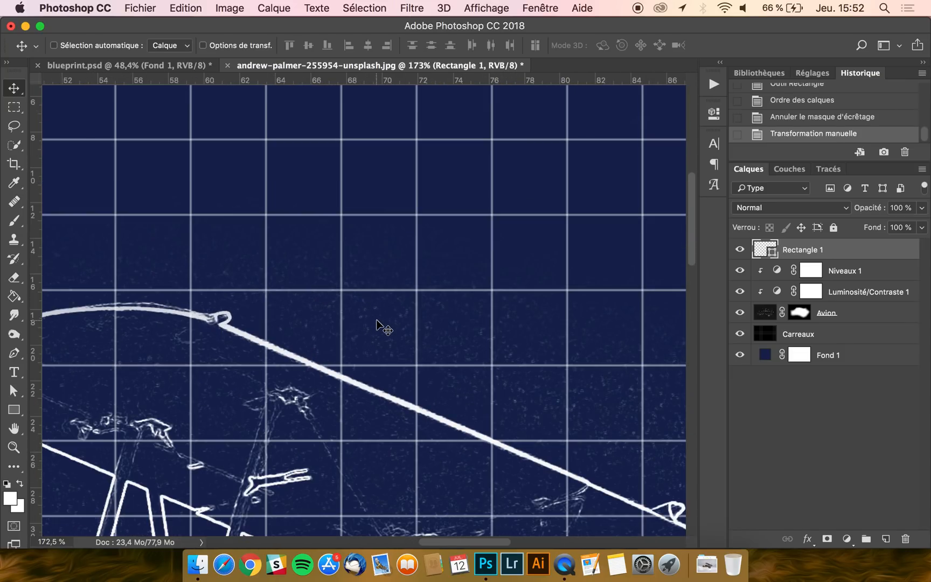
{"action": "scroll", "coordinate": [377, 321], "scroll_direction": "up", "scroll_amount": 3}
{"action": "scroll", "coordinate": [377, 321], "scroll_direction": "up", "scroll_amount": 6}
{"action": "key", "text": "Up"}
{"action": "key", "text": "Up"}
{"action": "key", "text": "Up"}
{"action": "scroll", "coordinate": [376, 320], "scroll_direction": "down", "scroll_amount": 5}
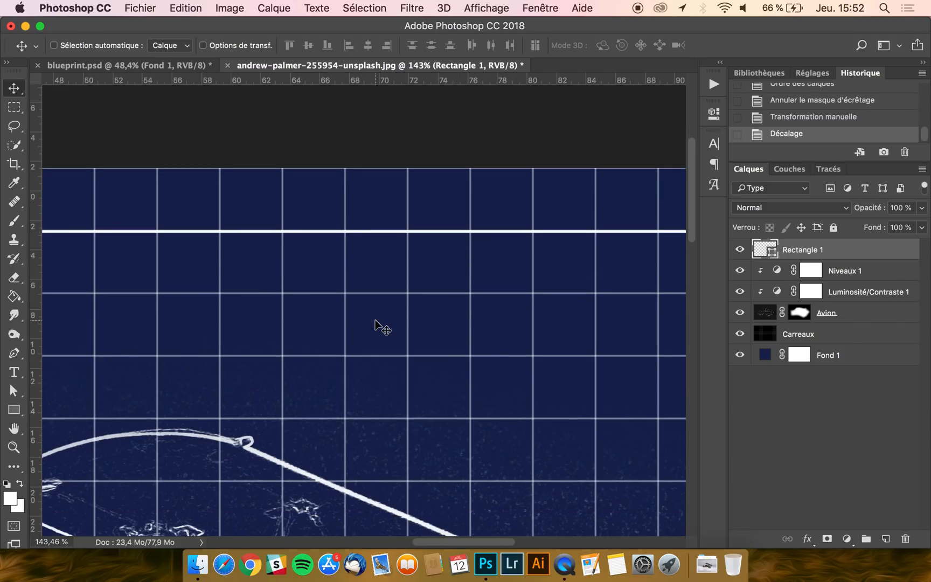
{"action": "scroll", "coordinate": [376, 320], "scroll_direction": "down", "scroll_amount": 15}
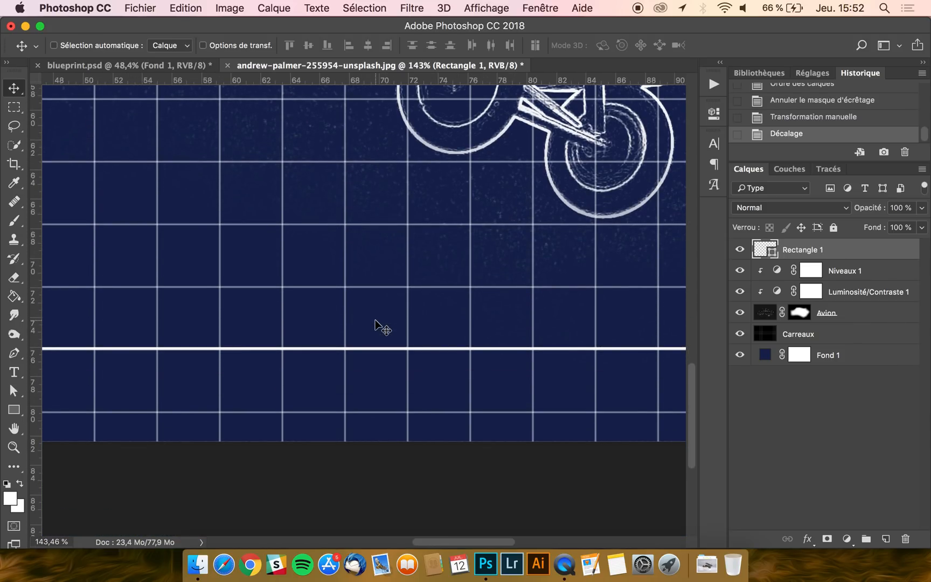
Step: Shift the frame 7 px left onto the vertical grid line and stretch its right edge to the grid, about 3246 px wide
{"action": "scroll", "coordinate": [375, 320], "scroll_direction": "left", "scroll_amount": 14}
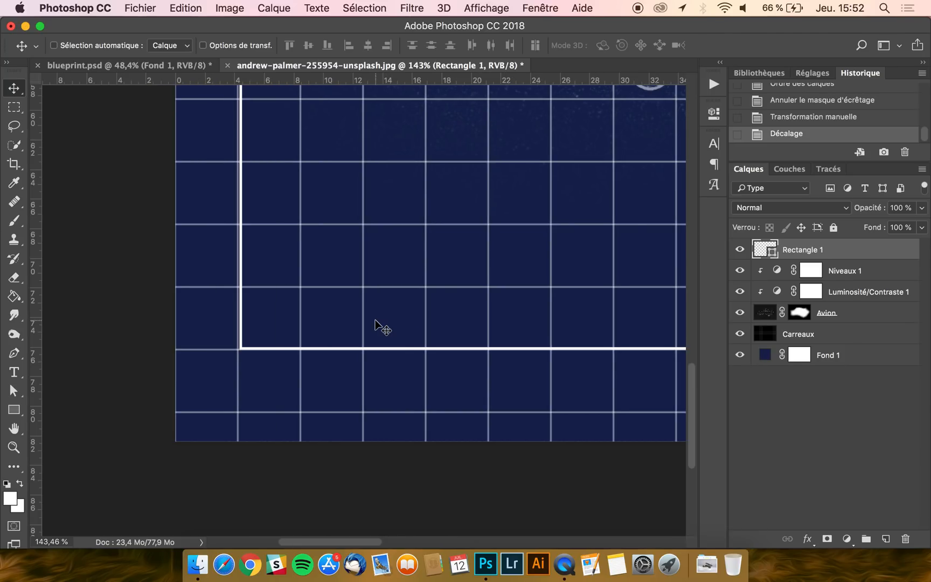
{"action": "scroll", "coordinate": [376, 320], "scroll_direction": "up", "scroll_amount": 2}
{"action": "key", "text": "super+t"}
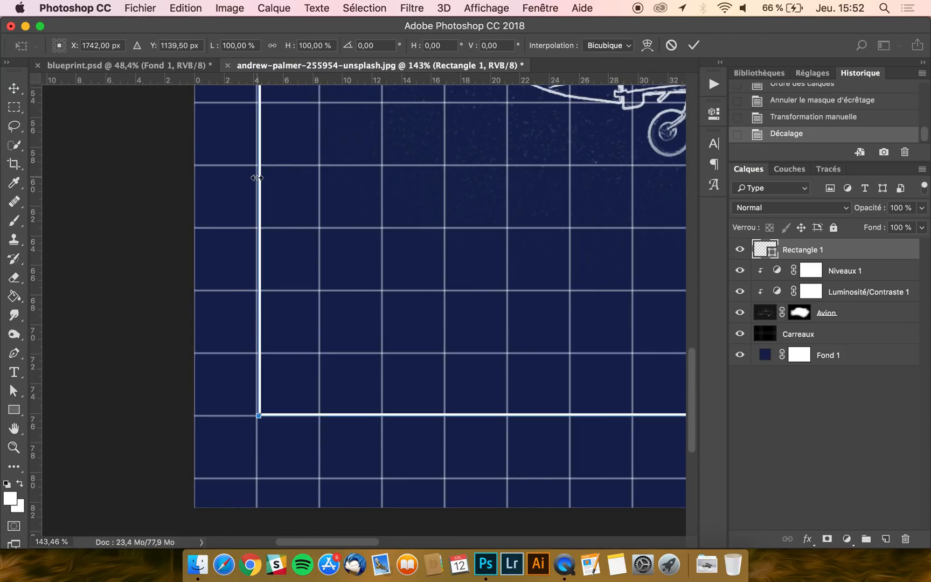
{"action": "left_click_drag", "start_coordinate": [259, 183], "coordinate": [256, 183]}
{"action": "scroll", "coordinate": [390, 259], "scroll_direction": "right", "scroll_amount": 12}
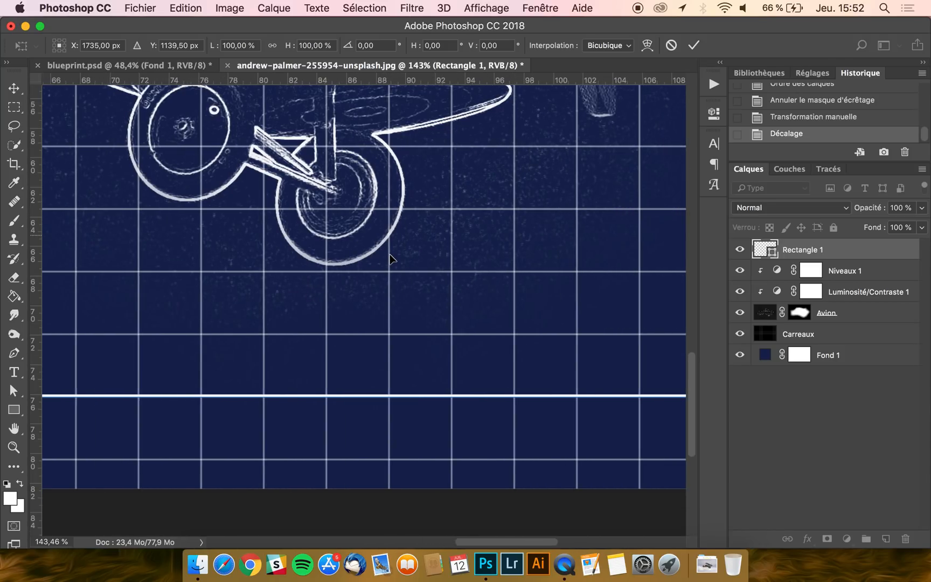
{"action": "scroll", "coordinate": [389, 259], "scroll_direction": "right", "scroll_amount": 5}
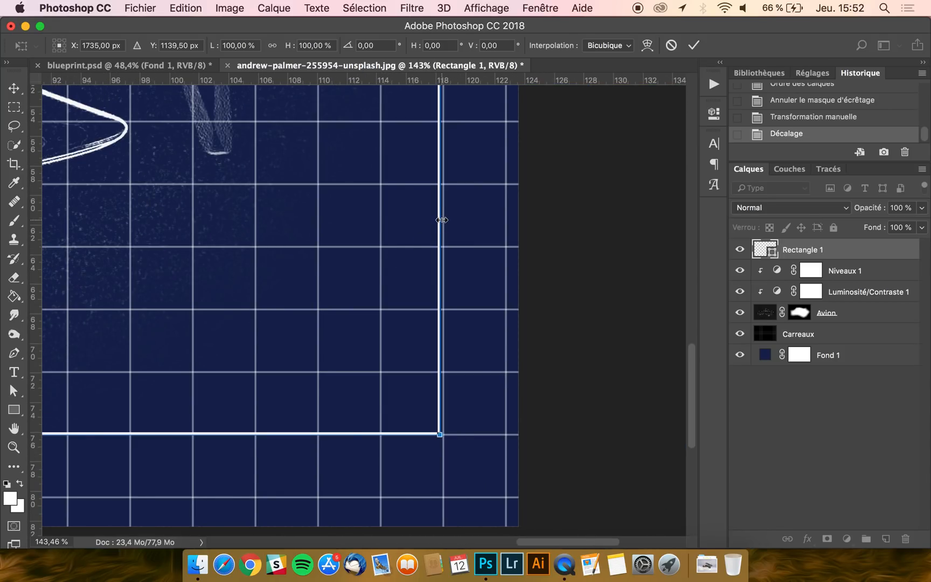
{"action": "left_click_drag", "start_coordinate": [443, 220], "coordinate": [446, 217]}
{"action": "key", "text": "Return"}
{"action": "scroll", "coordinate": [446, 217], "scroll_direction": "down", "scroll_amount": 10}
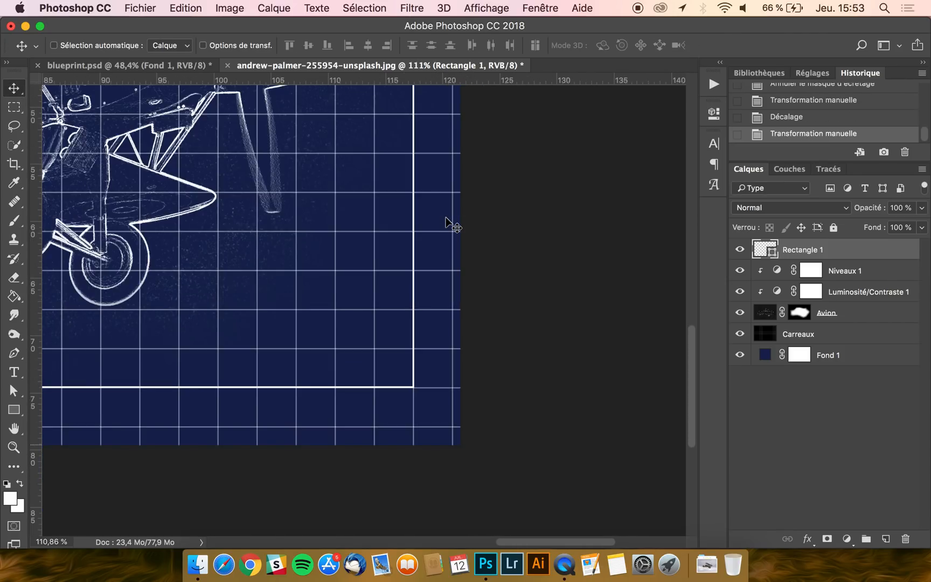
{"action": "scroll", "coordinate": [446, 218], "scroll_direction": "down", "scroll_amount": 1}
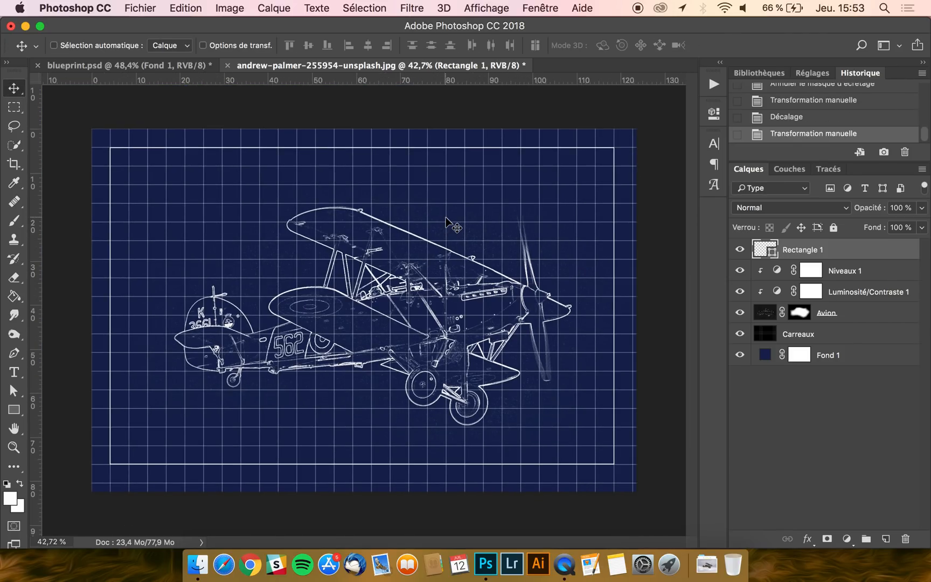
Step: Crop the canvas from its lower-right corner to remove the partial grid squares along the right and lower edges
{"action": "key", "text": "w"}
{"action": "left_click", "coordinate": [14, 164]}
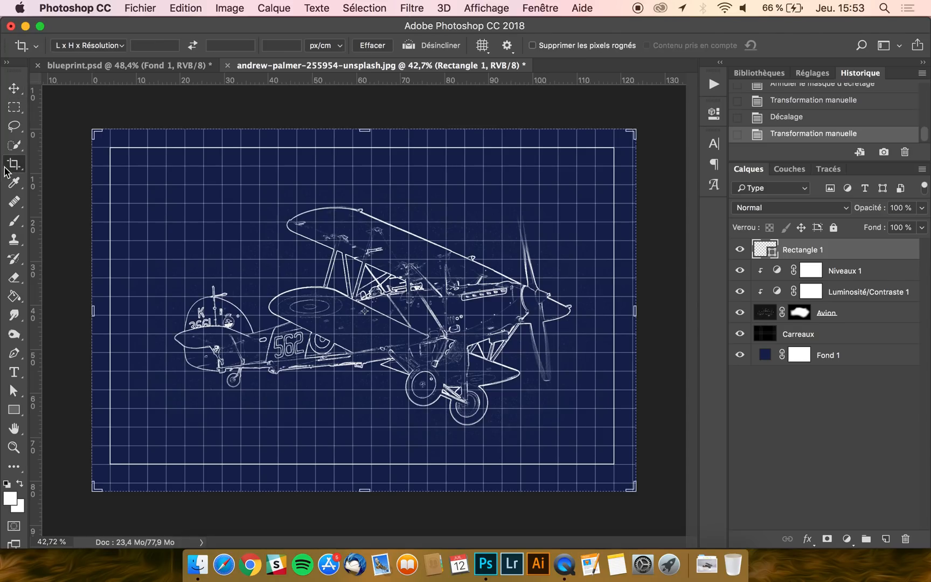
{"action": "left_click", "coordinate": [77, 45]}
{"action": "left_click", "coordinate": [78, 45]}
{"action": "scroll", "coordinate": [364, 311], "scroll_direction": "up", "scroll_amount": 10}
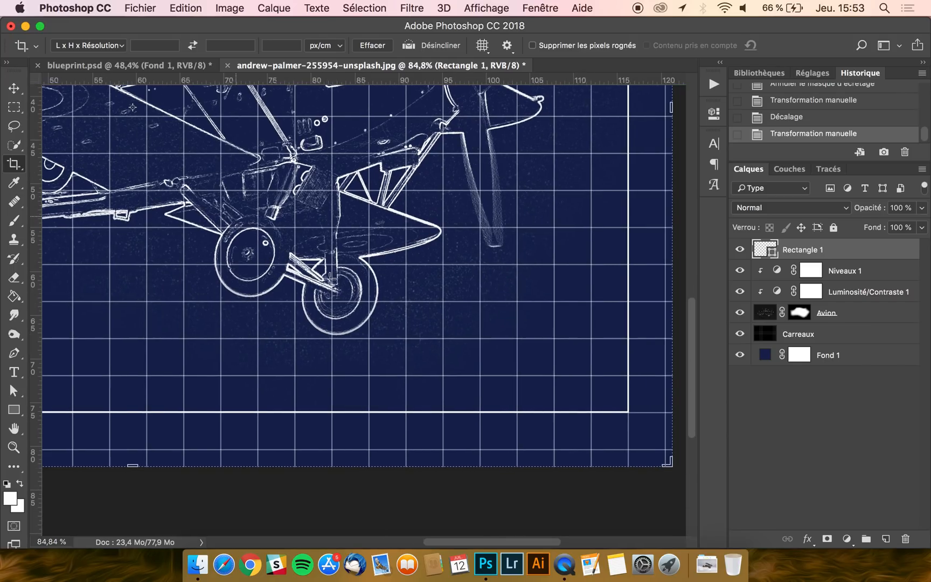
{"action": "scroll", "coordinate": [329, 278], "scroll_direction": "up", "scroll_amount": 10}
{"action": "scroll", "coordinate": [329, 278], "scroll_direction": "up", "scroll_amount": 10}
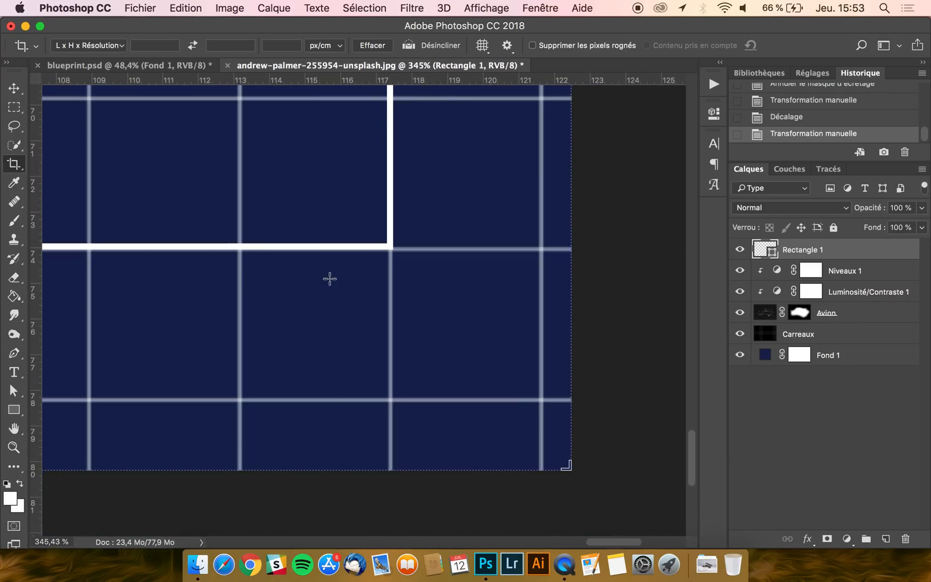
{"action": "scroll", "coordinate": [329, 278], "scroll_direction": "down", "scroll_amount": 3}
{"action": "scroll", "coordinate": [329, 278], "scroll_direction": "right", "scroll_amount": 2}
{"action": "mouse_move", "coordinate": [509, 351]}
{"action": "left_mouse_down"}
{"action": "mouse_move", "coordinate": [493, 332]}
{"action": "mouse_move", "coordinate": [500, 343]}
{"action": "left_mouse_up"}
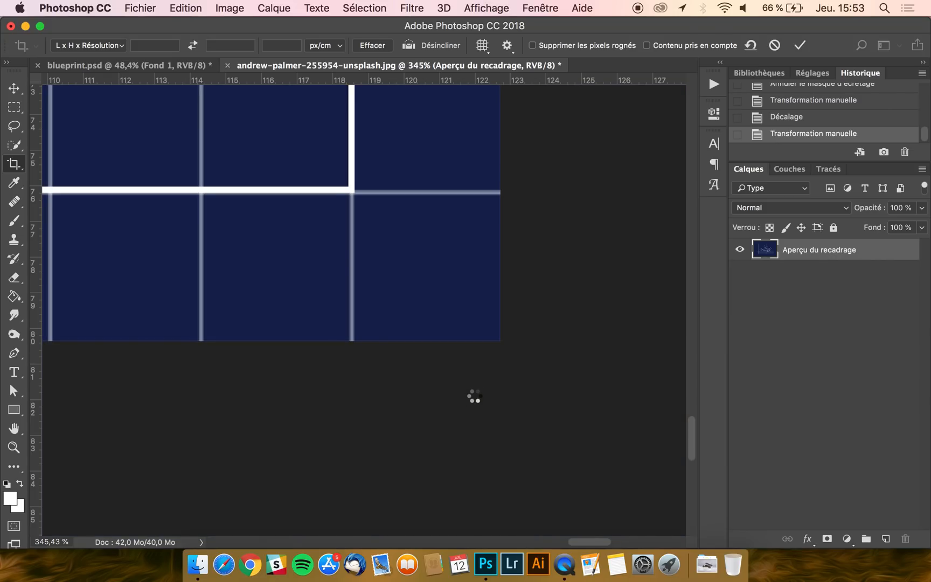
{"action": "key", "text": "Return"}
{"action": "scroll", "coordinate": [316, 411], "scroll_direction": "down", "scroll_amount": 10}
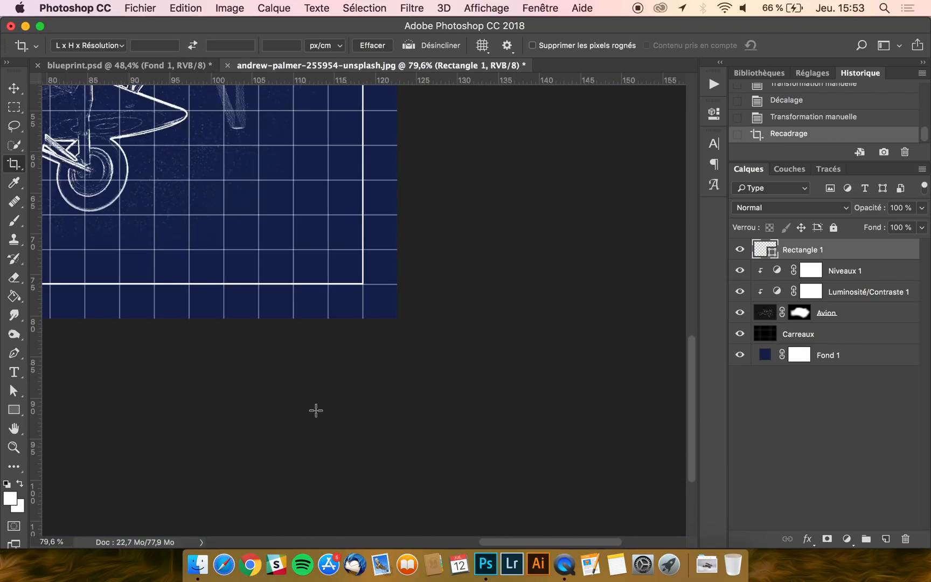
{"action": "key", "text": "super+0"}
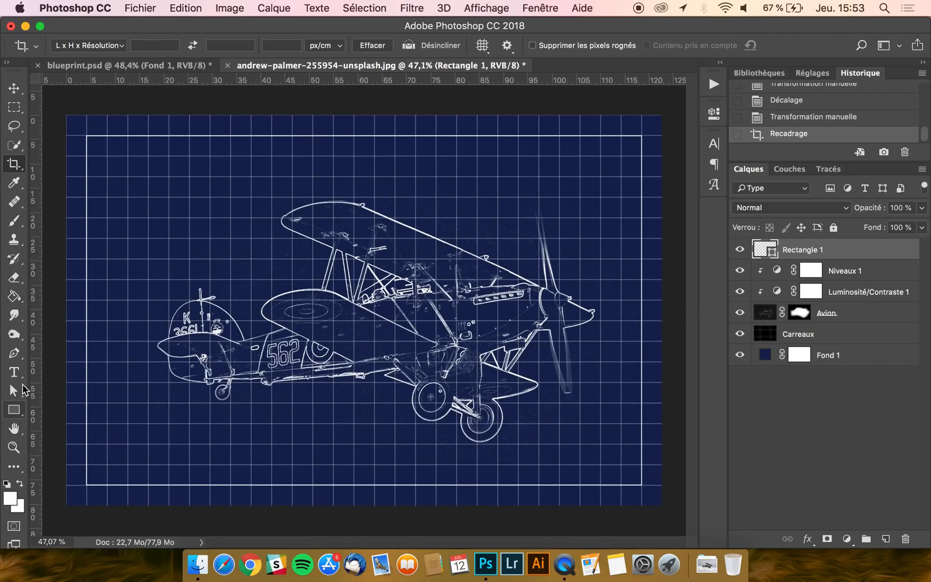
Step: With the Rectangle tool, try a white (ffffff) fill on the frame rectangle and undo it
{"action": "left_click", "coordinate": [14, 411]}
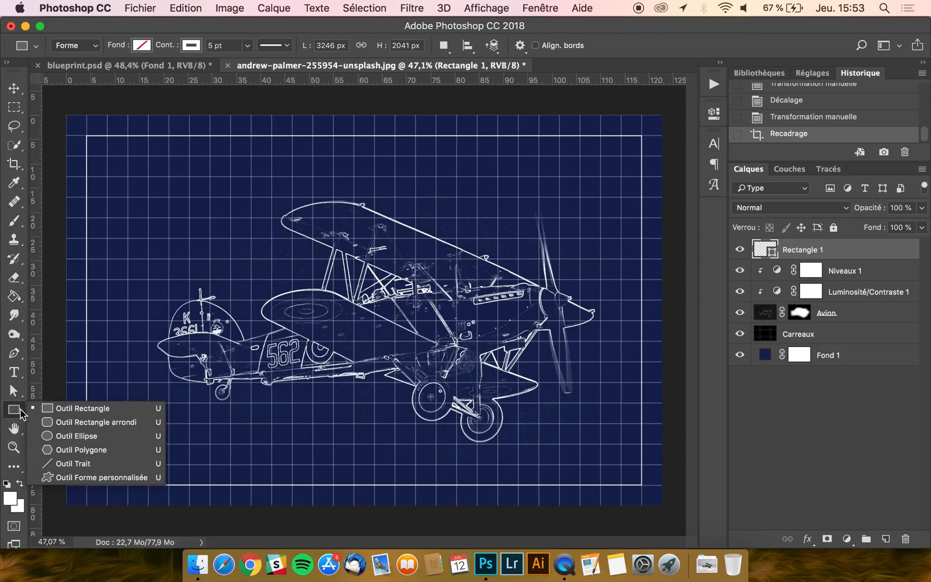
{"action": "left_click", "coordinate": [48, 410]}
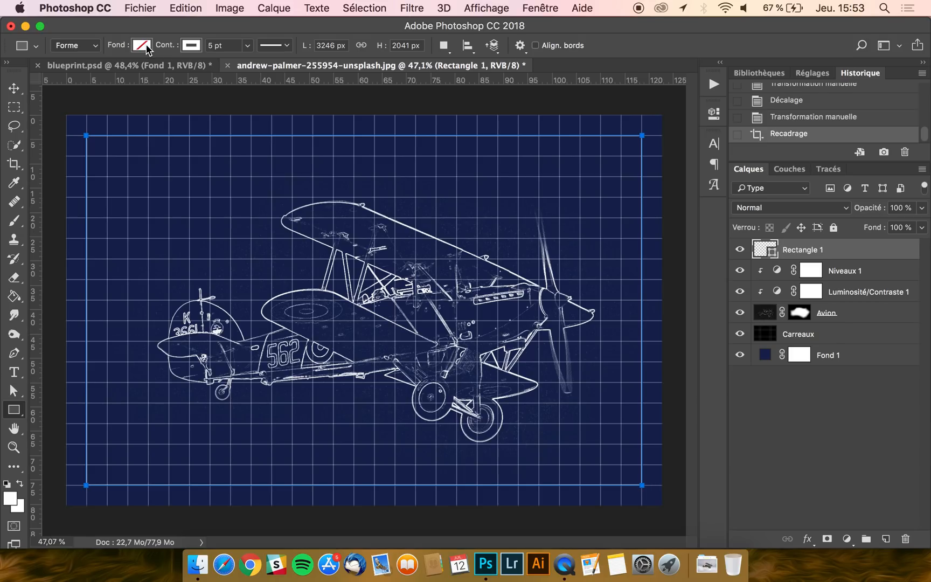
{"action": "left_click", "coordinate": [141, 46]}
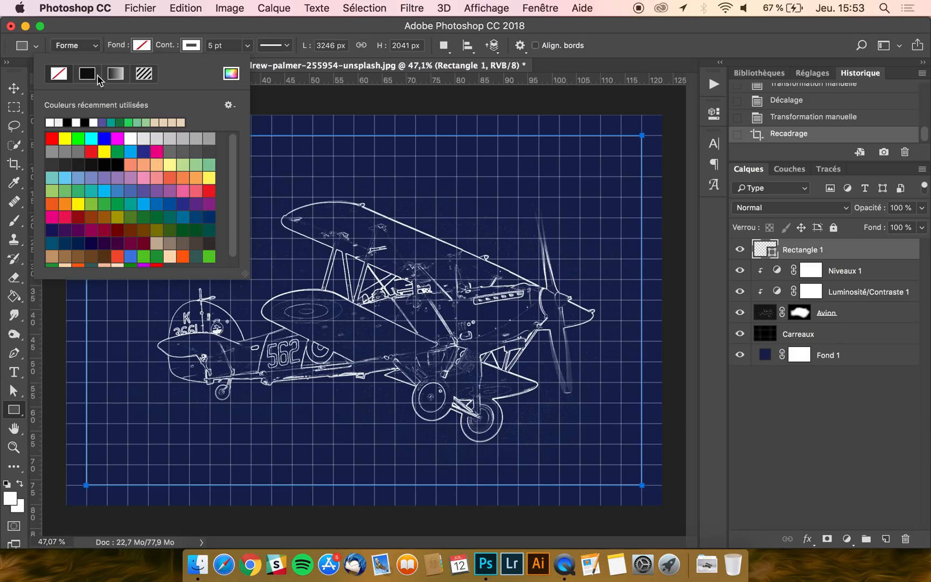
{"action": "left_click", "coordinate": [231, 74]}
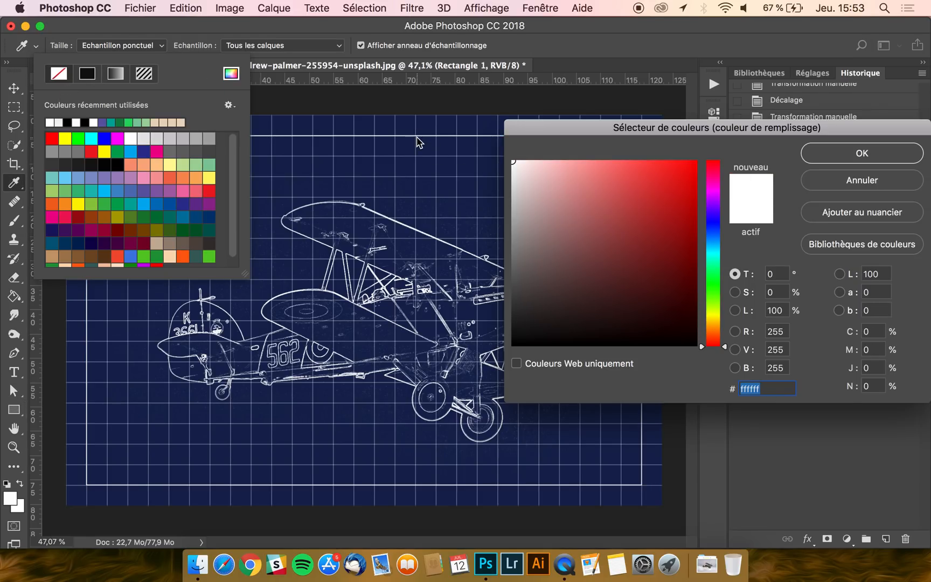
{"action": "key", "text": "Return"}
{"action": "left_click", "coordinate": [180, 33]}
{"action": "key", "text": "super+z"}
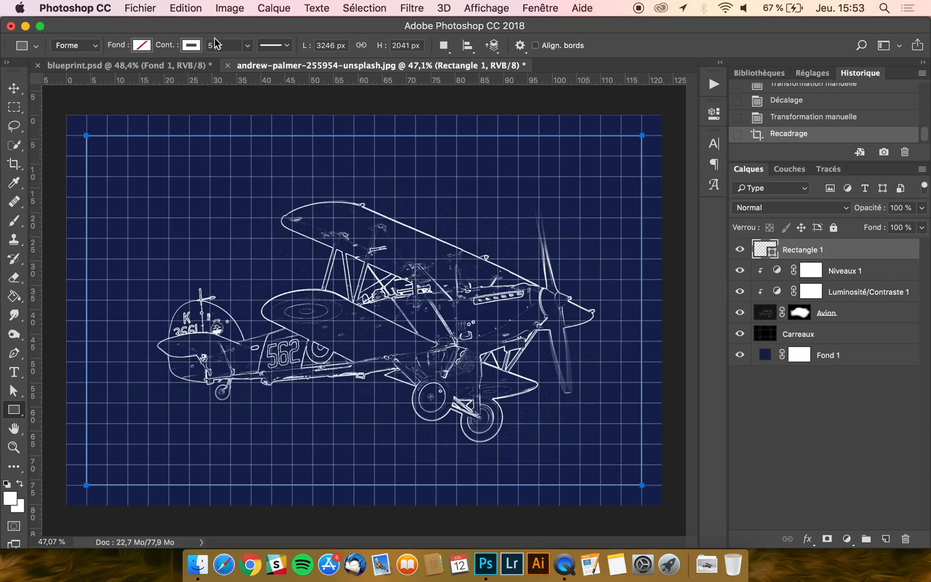
Step: On a new layer, draw a white-filled (ffffff) horizontal bar without outline, about 1436 × 10 px, above the airplane's upper wing
{"action": "left_click", "coordinate": [885, 541]}
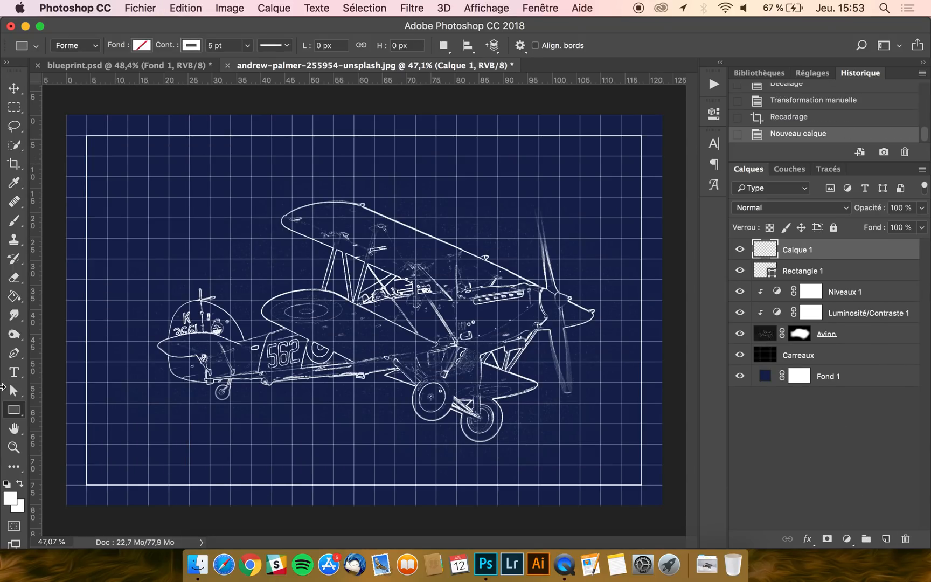
{"action": "left_click", "coordinate": [141, 47]}
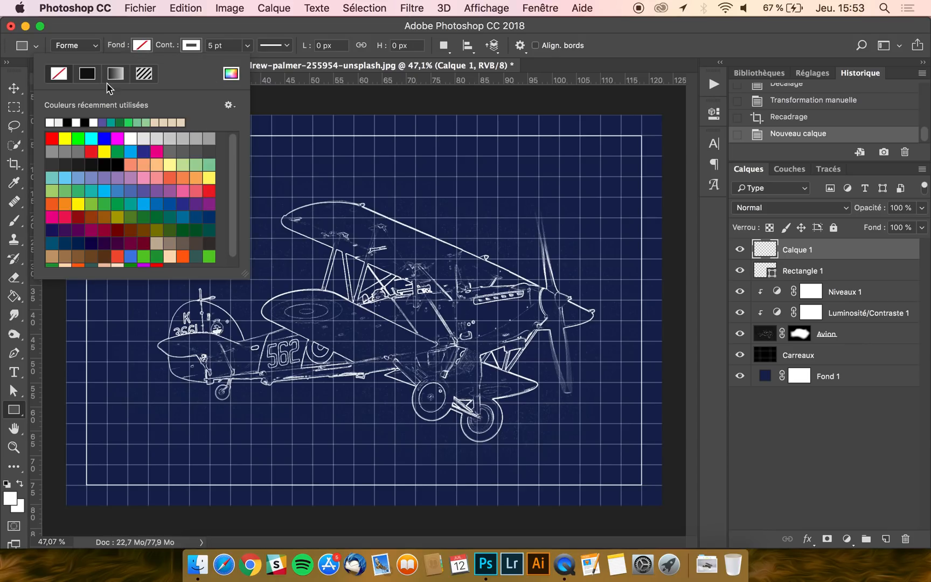
{"action": "left_click", "coordinate": [52, 122]}
{"action": "left_click", "coordinate": [231, 73]}
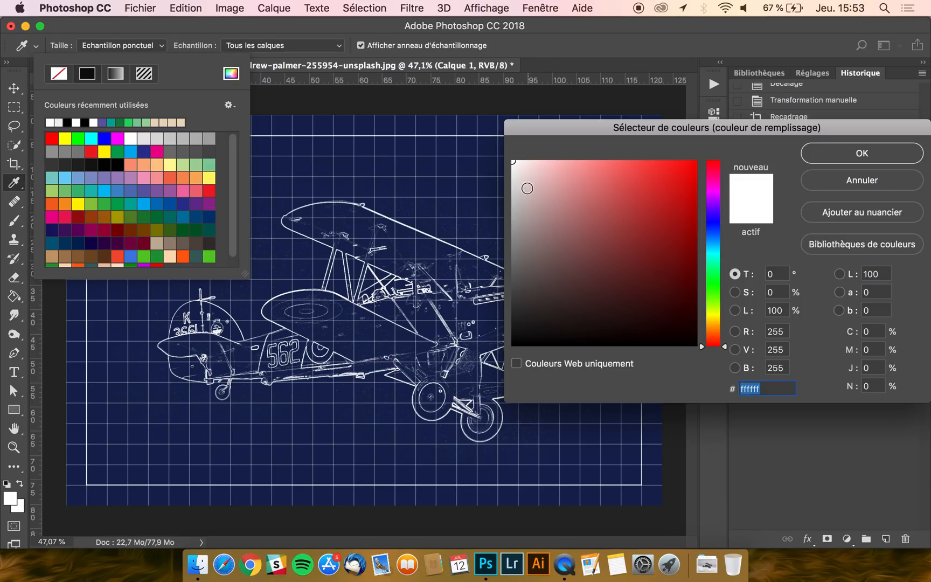
{"action": "key", "text": "Return"}
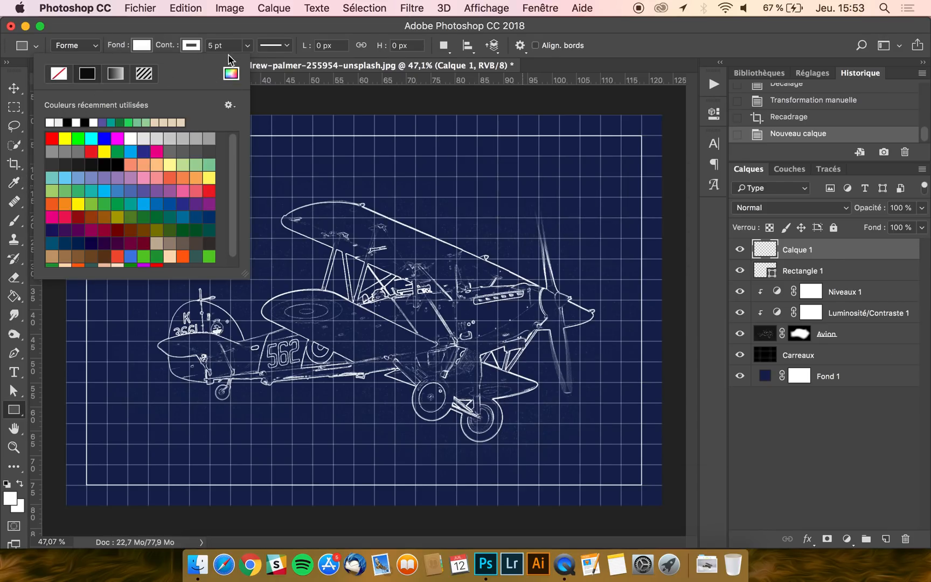
{"action": "left_click", "coordinate": [191, 46]}
{"action": "left_click", "coordinate": [109, 74]}
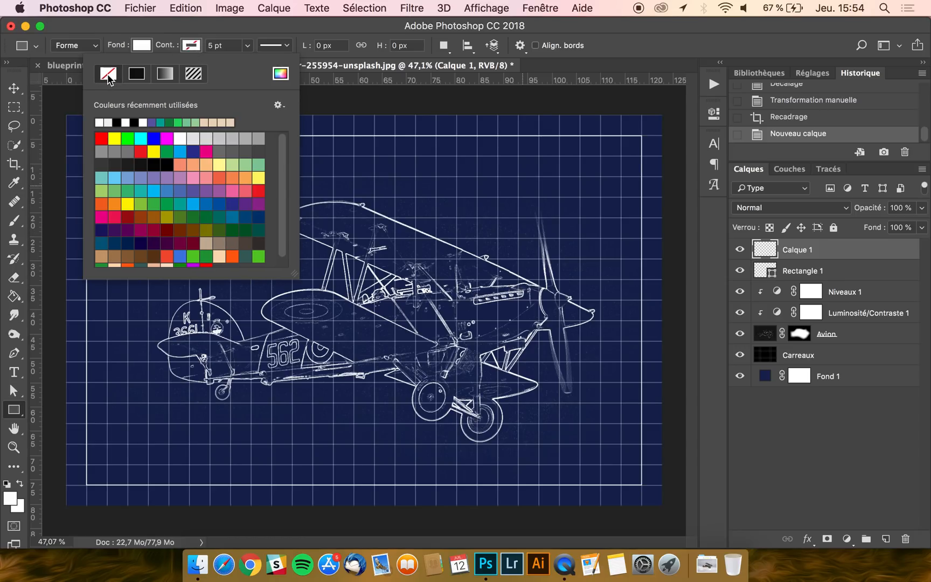
{"action": "left_click", "coordinate": [239, 28]}
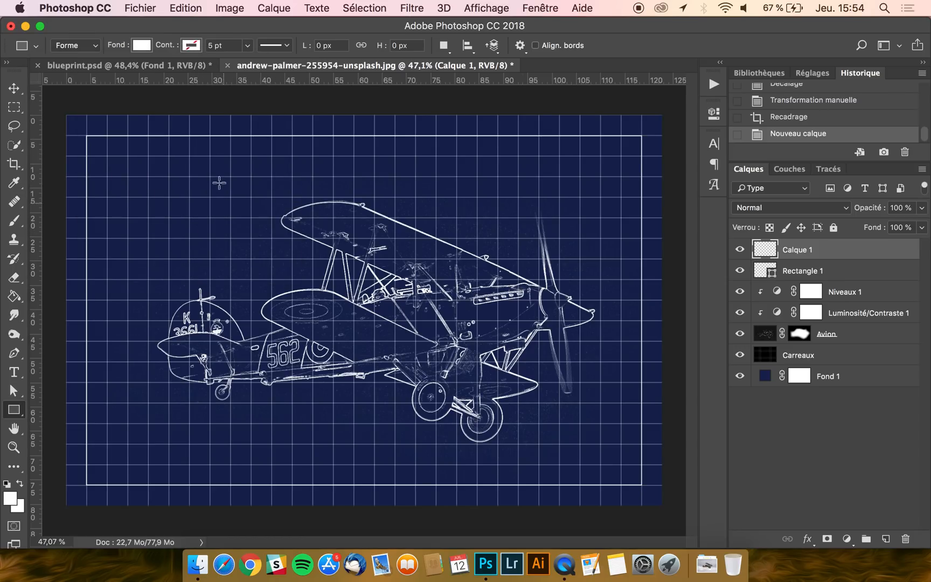
{"action": "left_click_drag", "start_coordinate": [189, 168], "coordinate": [435, 170]}
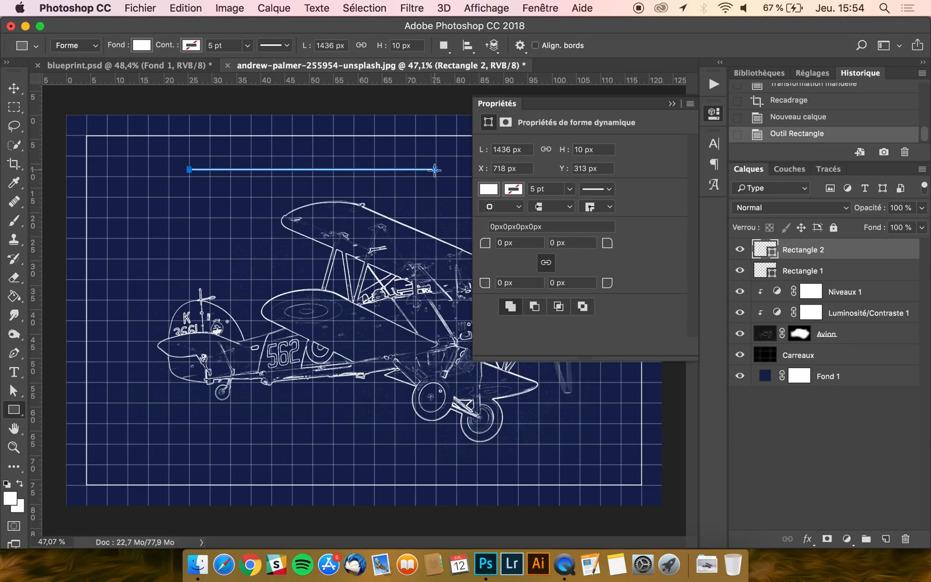
{"action": "left_click", "coordinate": [492, 106]}
{"action": "key", "text": "v"}
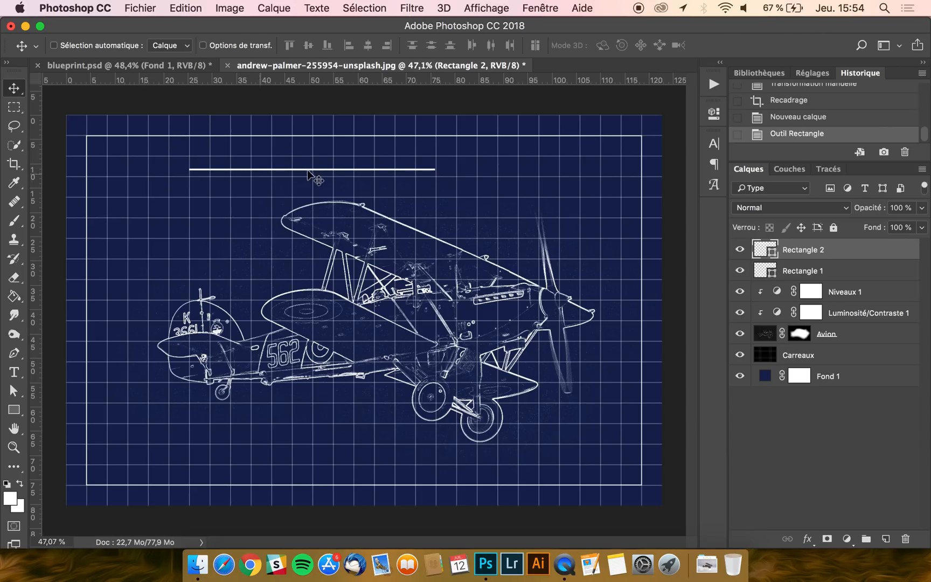
Step: With the Polygon tool set to 3 sides, draw a white triangle about 95 × 82 px near the bar's right end
{"action": "scroll", "coordinate": [326, 179], "scroll_direction": "up", "scroll_amount": 5}
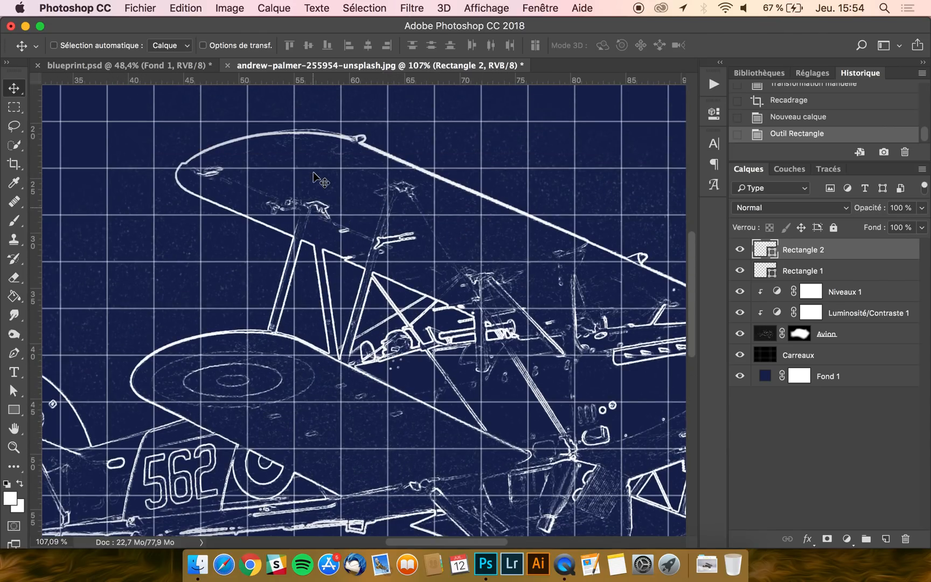
{"action": "scroll", "coordinate": [317, 179], "scroll_direction": "up", "scroll_amount": 4}
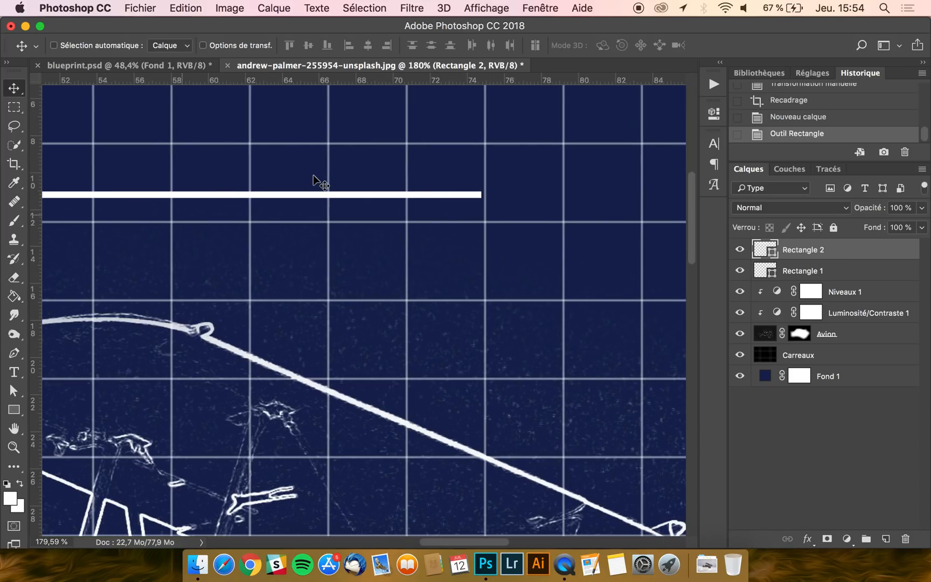
{"action": "left_click", "coordinate": [14, 409]}
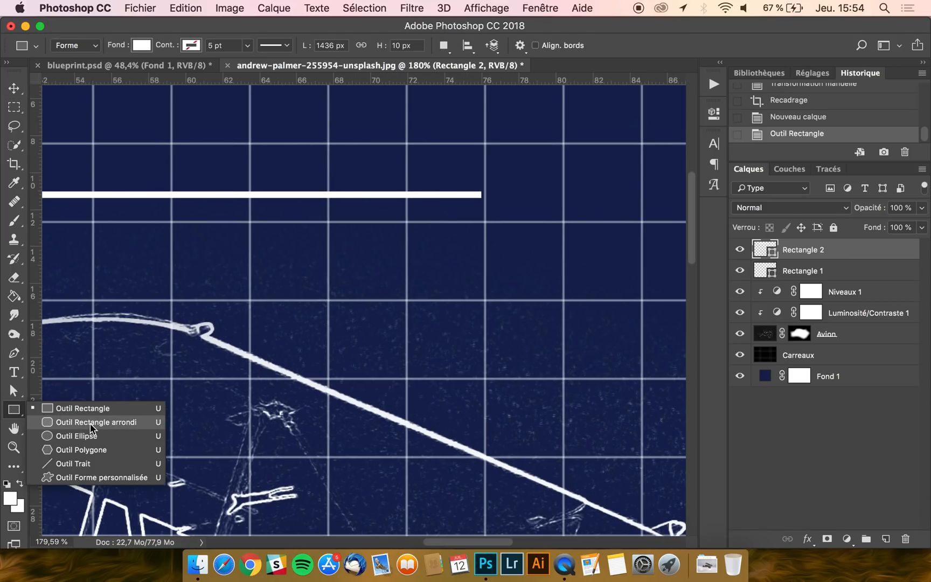
{"action": "left_click", "coordinate": [77, 449]}
{"action": "left_click_drag", "start_coordinate": [580, 47], "coordinate": [444, 51]}
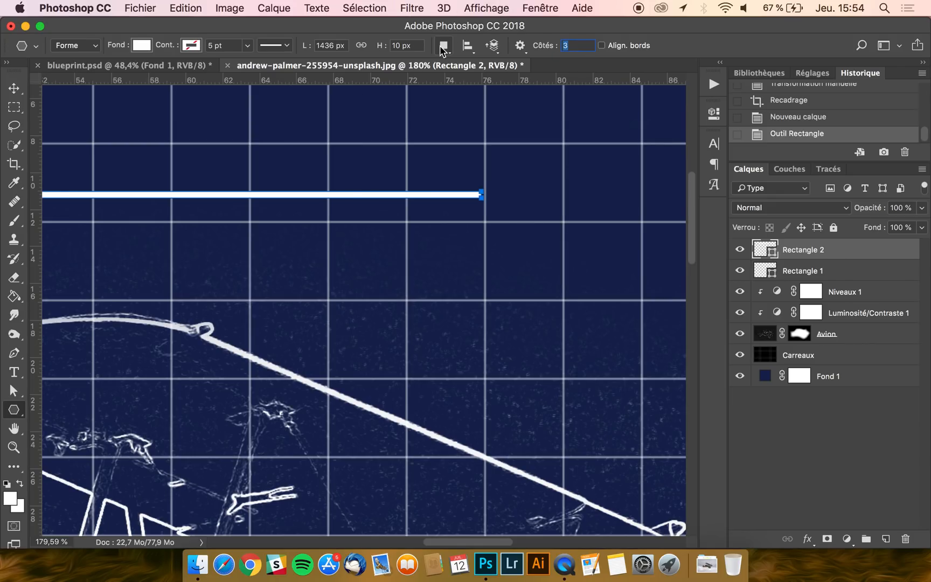
{"action": "left_click_drag", "start_coordinate": [509, 171], "coordinate": [509, 136]}
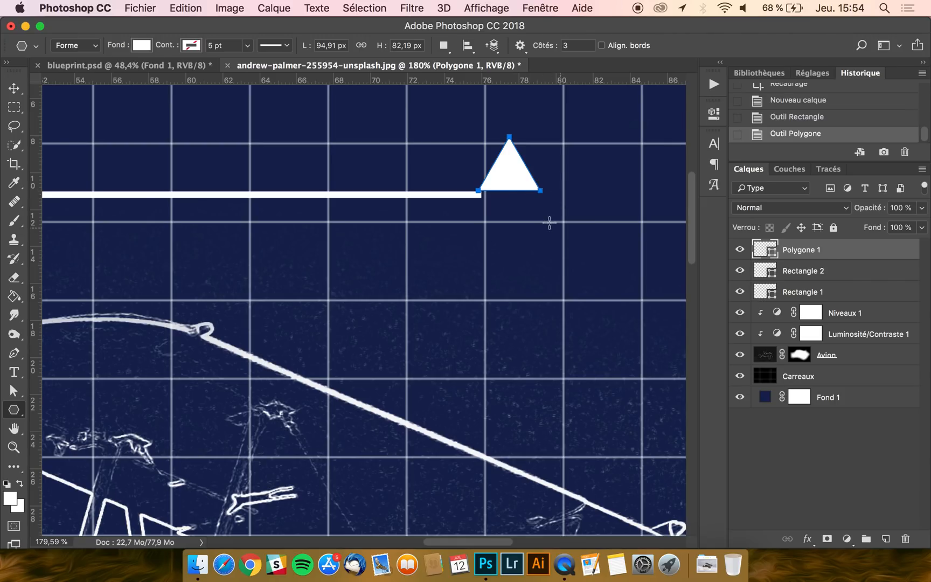
Step: Rotate the triangle 90° clockwise and move it against the bar's right end as an arrowhead
{"action": "left_click", "coordinate": [14, 89]}
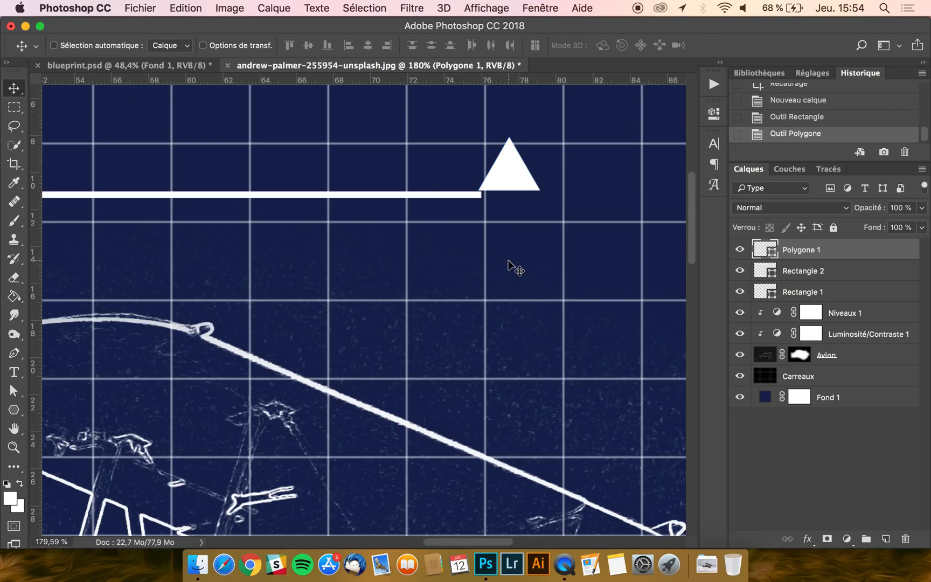
{"action": "left_click_drag", "start_coordinate": [510, 171], "coordinate": [519, 192]}
{"action": "key", "text": "super+t"}
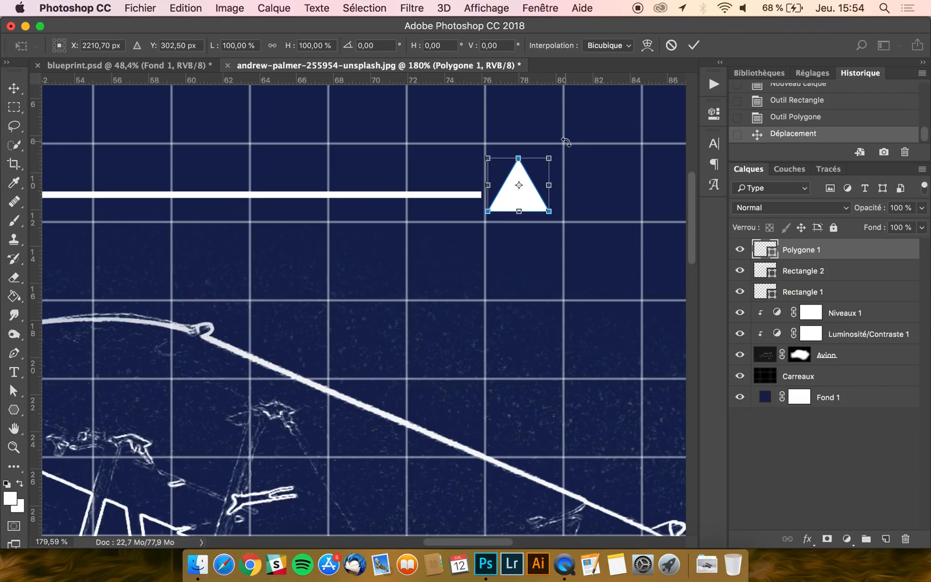
{"action": "left_click_drag", "start_coordinate": [568, 140], "coordinate": [559, 227]}
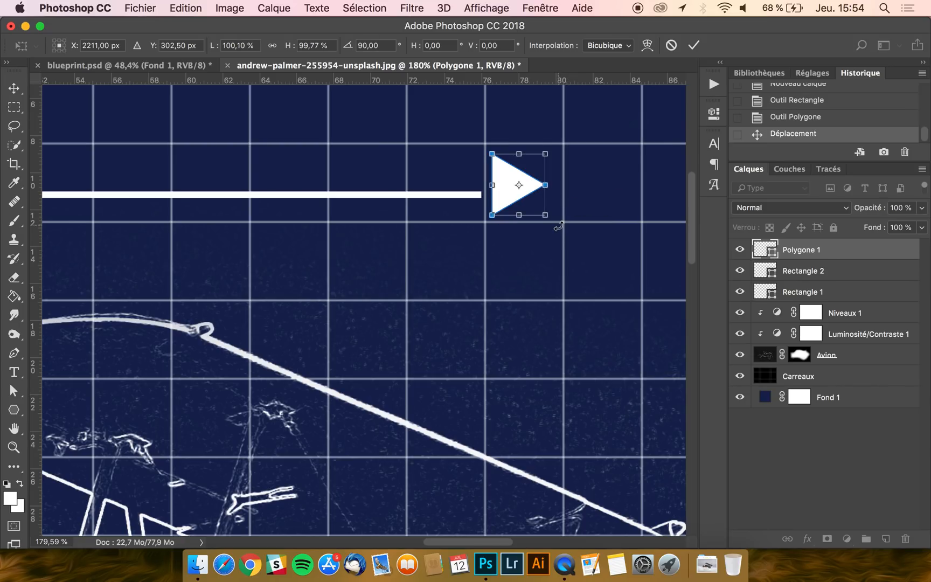
{"action": "key", "text": "Return"}
{"action": "left_click_drag", "start_coordinate": [516, 182], "coordinate": [507, 190]}
Step: Scale the triangle down to about half its size and reposition it just beyond the bar's right end
{"action": "scroll", "coordinate": [505, 190], "scroll_direction": "up", "scroll_amount": 2}
{"action": "scroll", "coordinate": [506, 194], "scroll_direction": "up", "scroll_amount": 2}
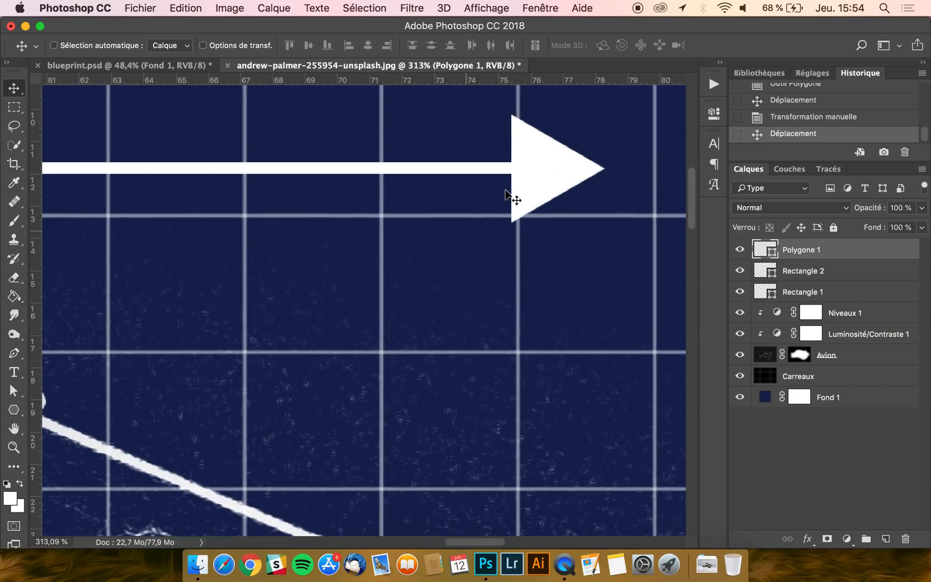
{"action": "scroll", "coordinate": [509, 198], "scroll_direction": "up", "scroll_amount": 2}
{"action": "key", "text": "super+t"}
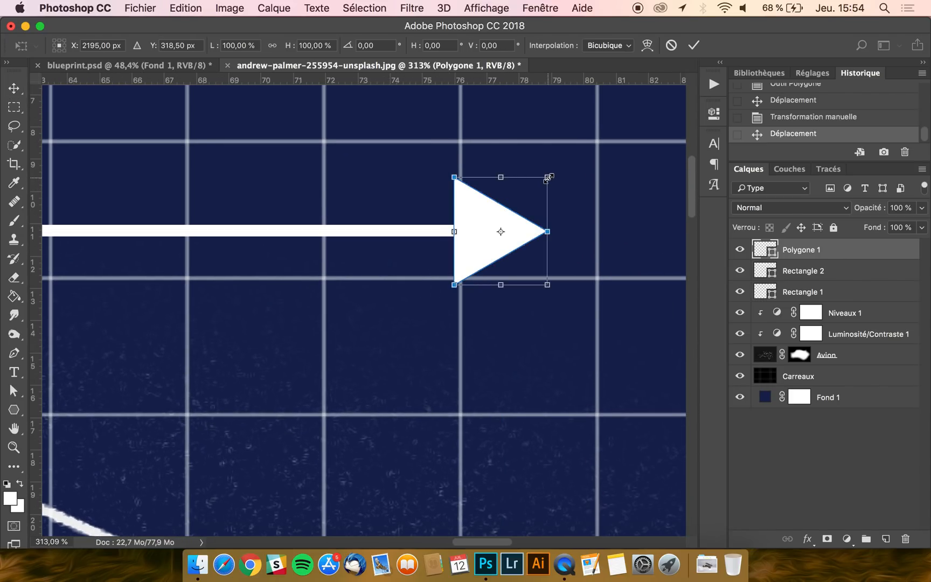
{"action": "left_click_drag", "start_coordinate": [549, 178], "coordinate": [513, 198]}
{"action": "key", "text": "Return"}
{"action": "mouse_move", "coordinate": [500, 236]}
{"action": "left_mouse_down"}
{"action": "mouse_move", "coordinate": [474, 236]}
{"action": "mouse_move", "coordinate": [483, 243]}
{"action": "mouse_move", "coordinate": [483, 231]}
{"action": "left_mouse_up"}
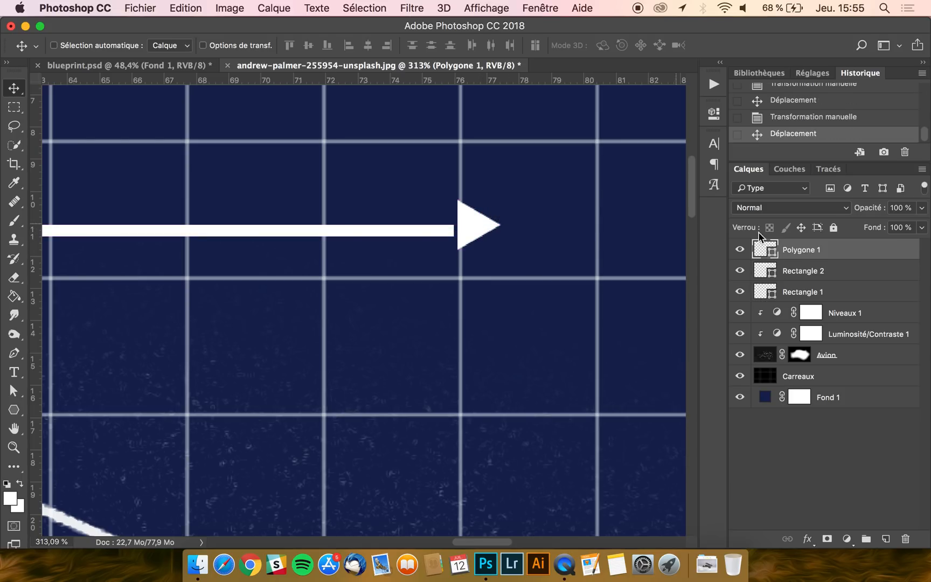
Step: Align the vertical centres of the triangle and the bar, and nudge the triangle left until it meets the bar
{"action": "left_click", "coordinate": [819, 274], "text": "shift"}
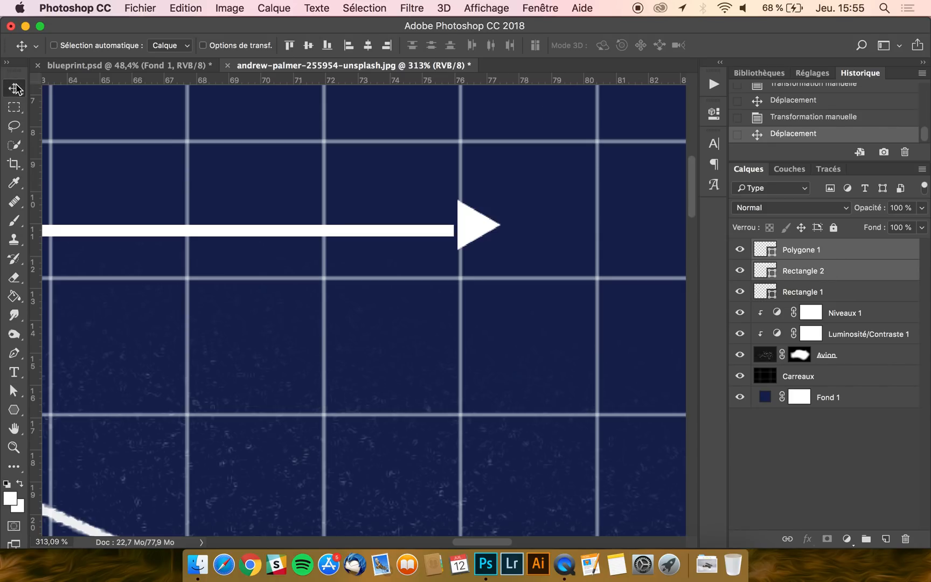
{"action": "left_click", "coordinate": [308, 47]}
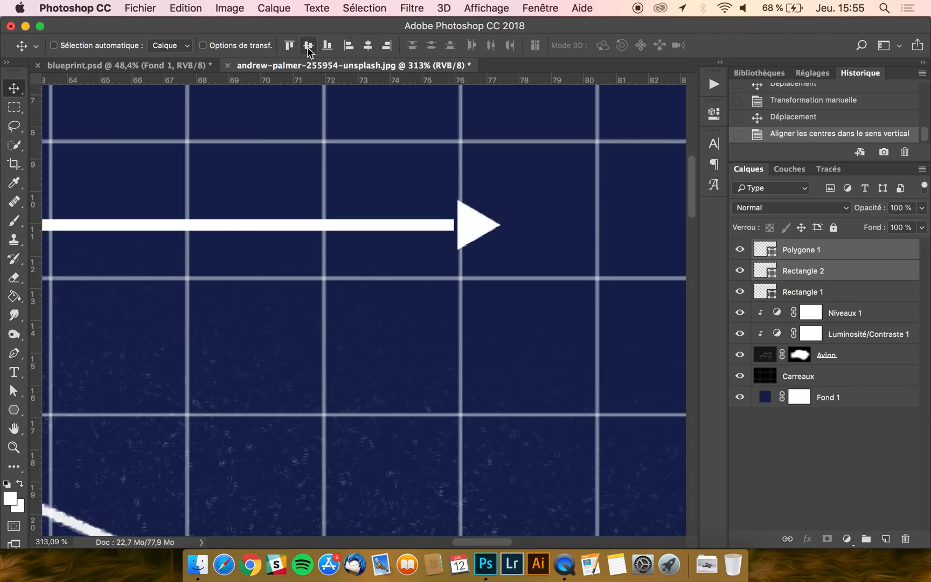
{"action": "left_click", "coordinate": [819, 254]}
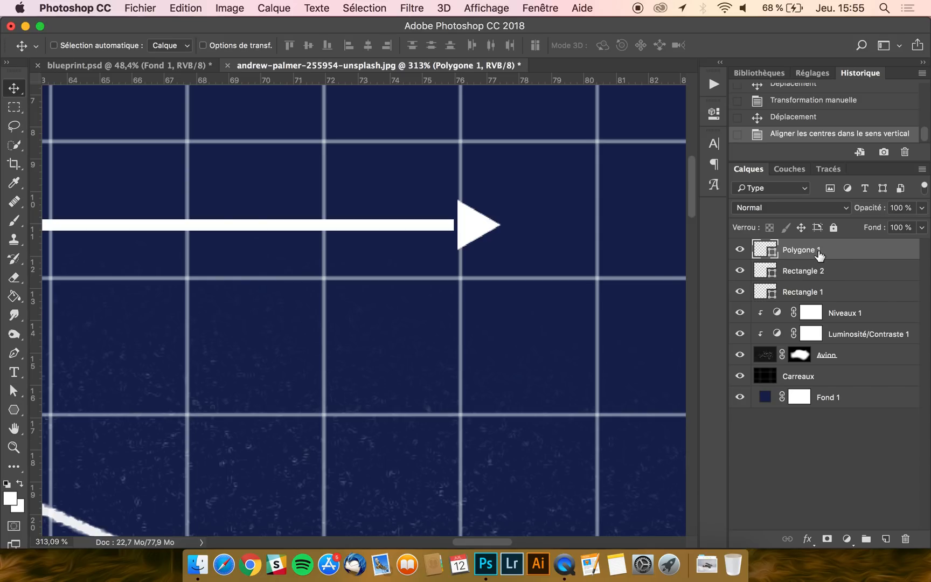
{"action": "key", "text": "Left"}
{"action": "key", "text": "Left"}
{"action": "key", "text": "Left"}
{"action": "key", "text": "Left"}
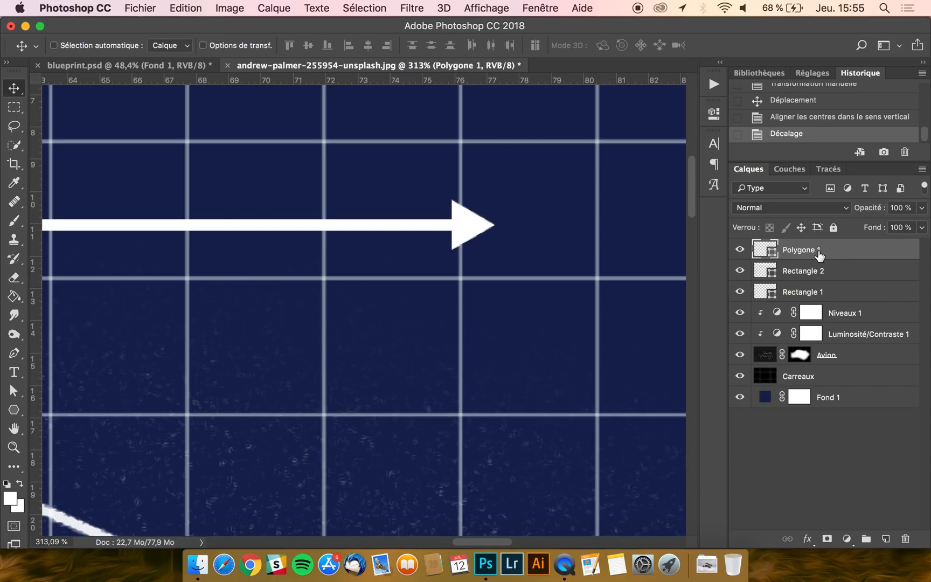
Step: Merge the Polygone 1 and Rectangle 2 shapes into a single layer and check it by toggling its visibility
{"action": "scroll", "coordinate": [476, 262], "scroll_direction": "down", "scroll_amount": 3}
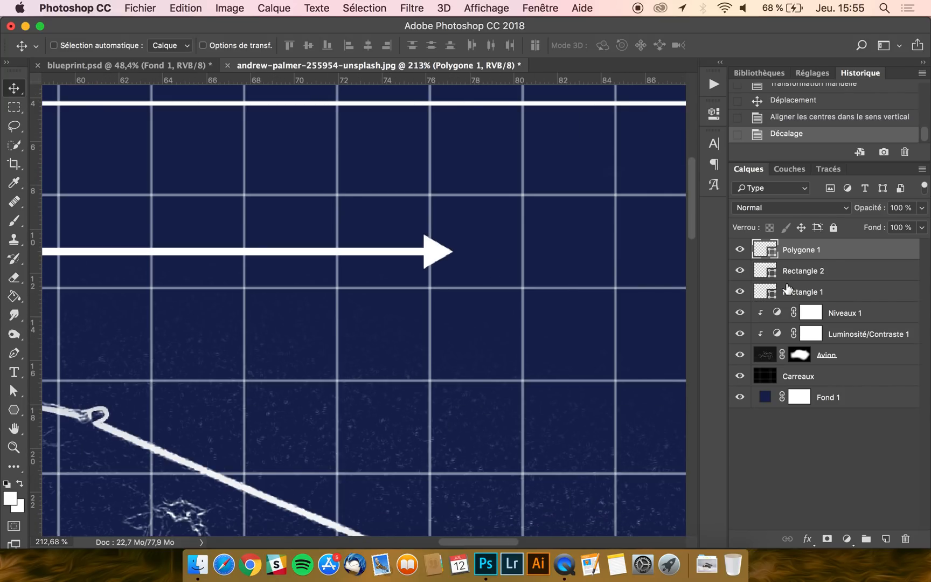
{"action": "left_click", "coordinate": [831, 271], "text": "shift"}
{"action": "right_click", "coordinate": [830, 271]}
{"action": "scroll", "coordinate": [807, 304], "scroll_direction": "down", "scroll_amount": 5}
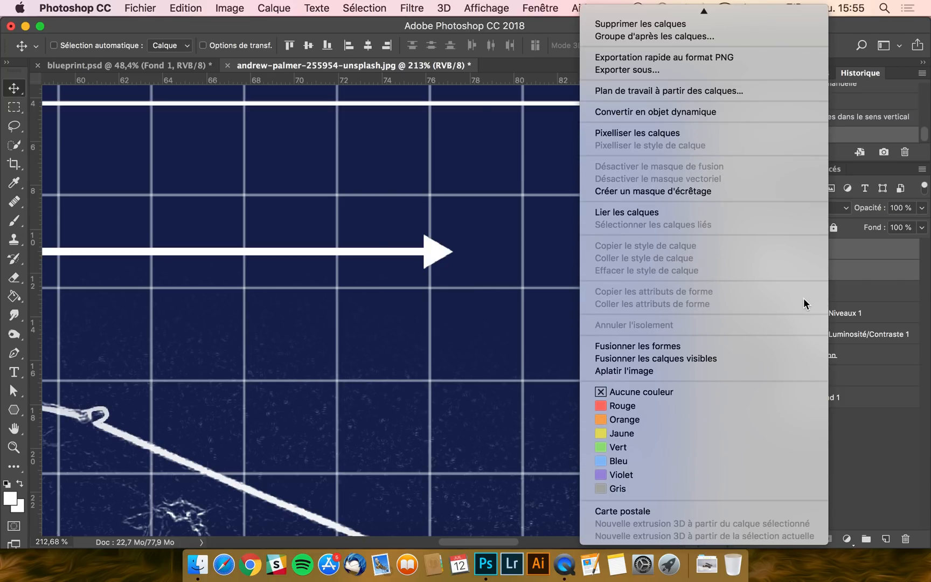
{"action": "left_click", "coordinate": [626, 346]}
{"action": "left_click", "coordinate": [740, 251]}
{"action": "left_click", "coordinate": [740, 250]}
Step: Rename the merged arrow layer to "Flèche"
{"action": "scroll", "coordinate": [474, 289], "scroll_direction": "down", "scroll_amount": 5}
{"action": "double_click", "coordinate": [807, 251]}
{"action": "type", "text": "F"}
{"action": "type", "text": "e"}
{"action": "key", "text": "Return"}
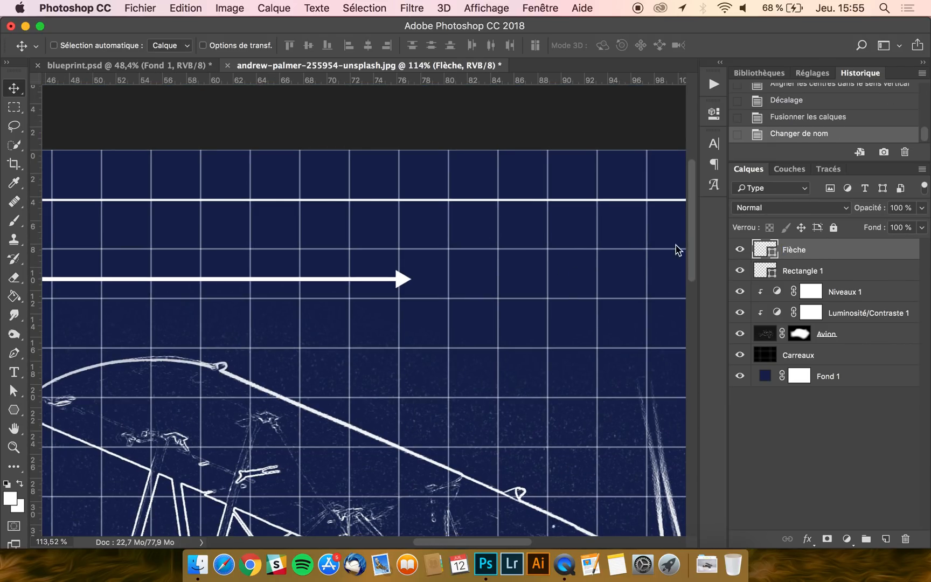
Step: Move the arrow right and slightly up so that it sits centrally above the airplane
{"action": "scroll", "coordinate": [326, 259], "scroll_direction": "down", "scroll_amount": 5}
{"action": "scroll", "coordinate": [325, 259], "scroll_direction": "down", "scroll_amount": 3}
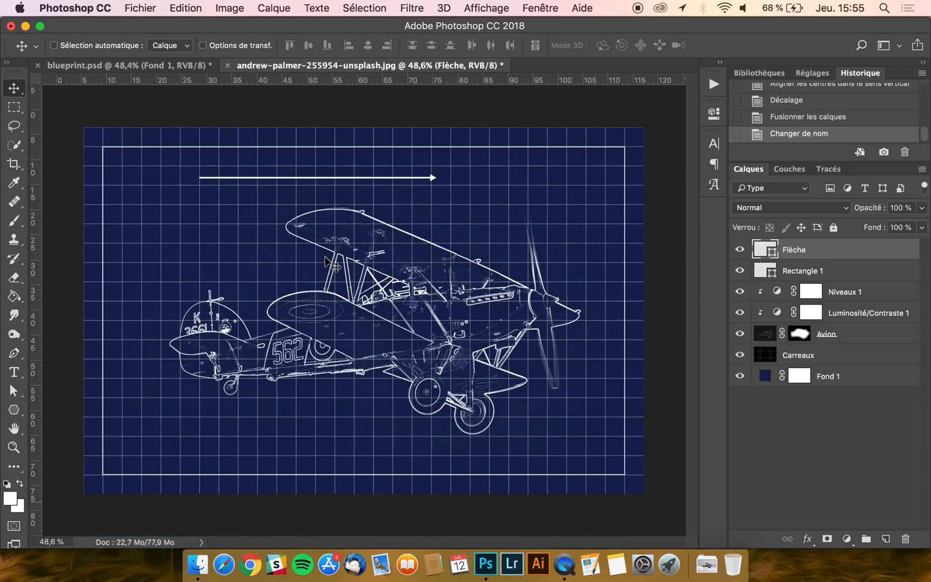
{"action": "mouse_move", "coordinate": [396, 181]}
{"action": "left_mouse_down"}
{"action": "mouse_move", "coordinate": [458, 203]}
{"action": "mouse_move", "coordinate": [417, 179]}
{"action": "mouse_move", "coordinate": [393, 205]}
{"action": "mouse_move", "coordinate": [408, 202]}
{"action": "mouse_move", "coordinate": [370, 195]}
{"action": "mouse_move", "coordinate": [406, 175]}
{"action": "left_mouse_up"}
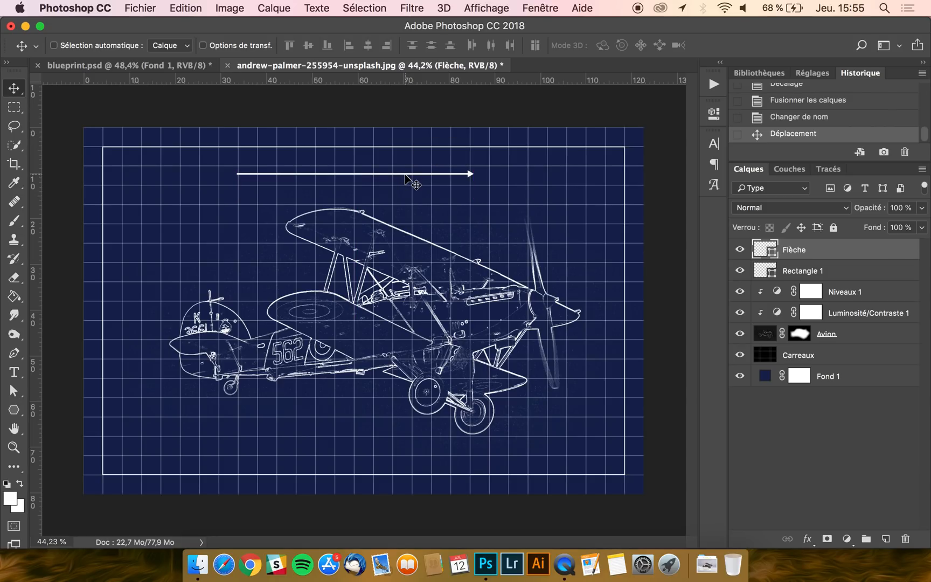
Step: Duplicate the Flèche layer and move the copy straight down, just below the original arrow
{"action": "key", "text": "super+j"}
{"action": "scroll", "coordinate": [405, 175], "scroll_direction": "up", "scroll_amount": 2}
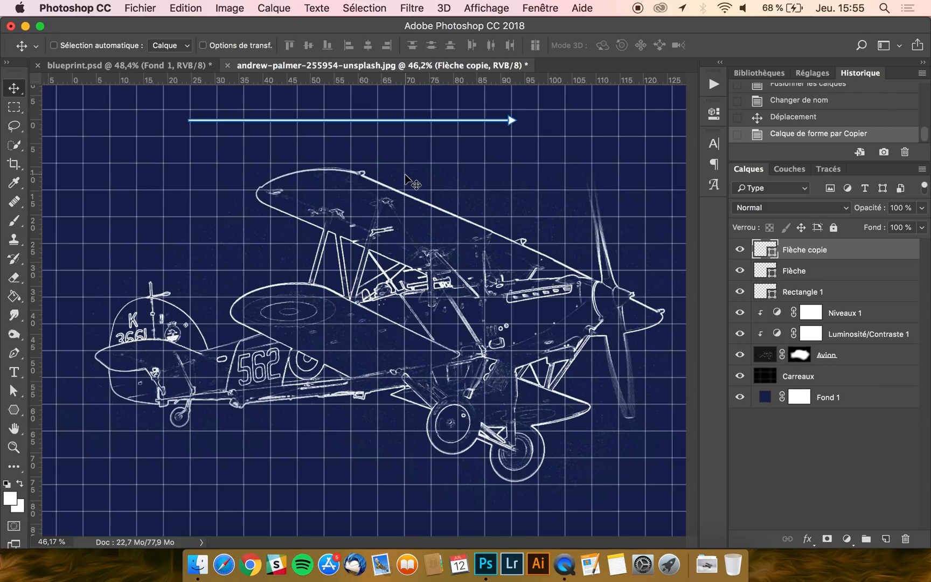
{"action": "scroll", "coordinate": [414, 184], "scroll_direction": "up", "scroll_amount": 5}
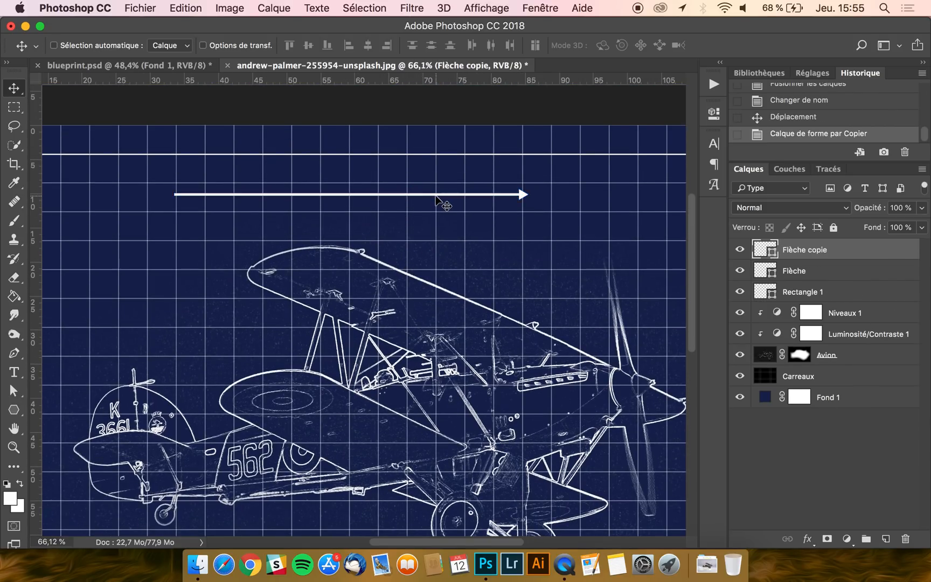
{"action": "left_click_drag", "start_coordinate": [436, 205], "coordinate": [437, 227]}
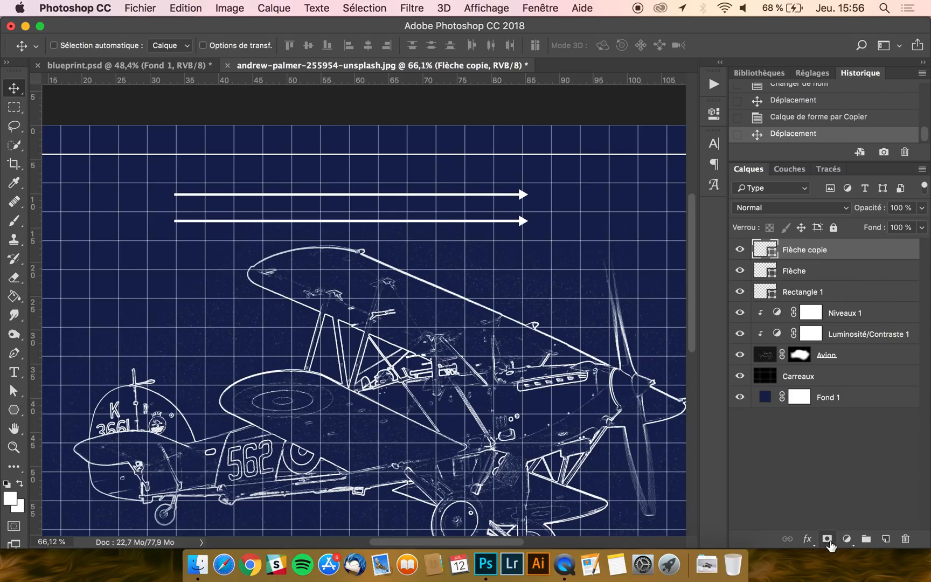
Step: Select the right-hand part of the copied arrow with a rectangular marquee and add a layer mask that shortens it
{"action": "left_click", "coordinate": [14, 110]}
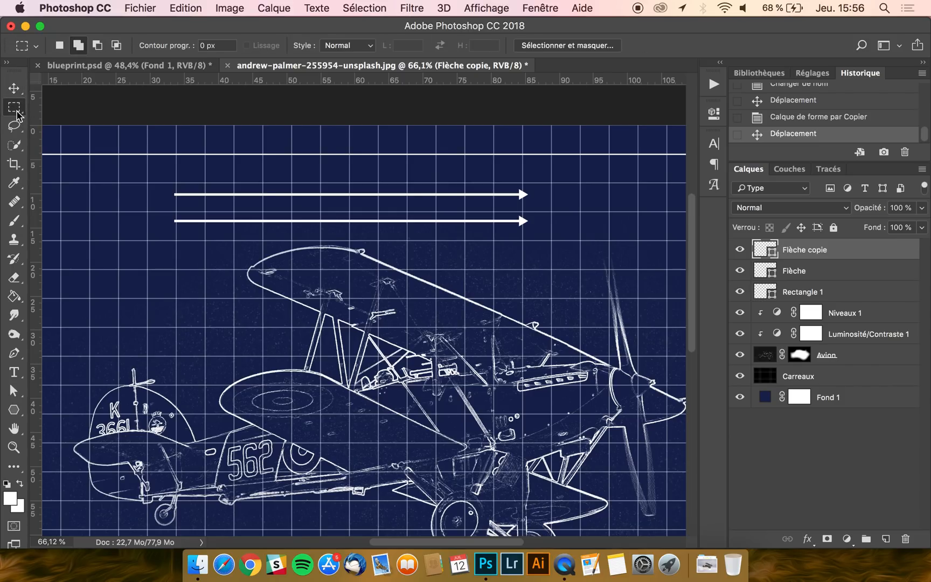
{"action": "left_click_drag", "start_coordinate": [14, 109], "coordinate": [97, 109]}
{"action": "left_click_drag", "start_coordinate": [538, 209], "coordinate": [379, 233]}
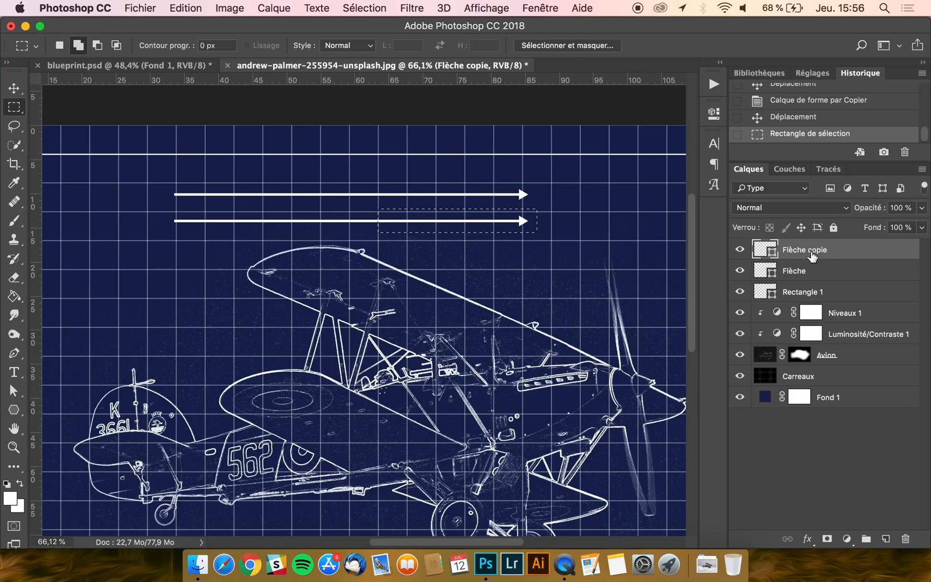
{"action": "left_click", "coordinate": [828, 536]}
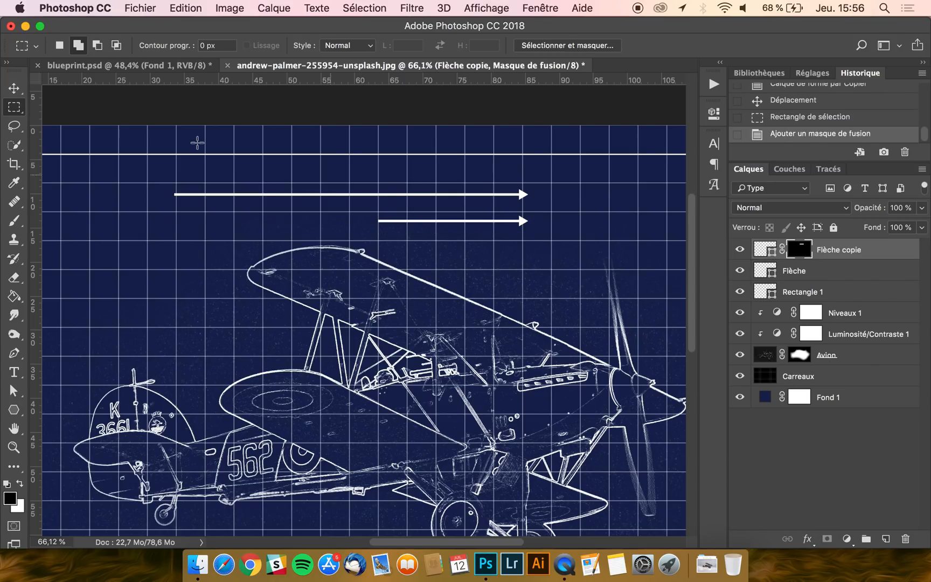
Step: Move the shortened arrow above the airplane's tail and rotate it about 30° clockwise so it points at the lower wing
{"action": "left_click", "coordinate": [14, 88]}
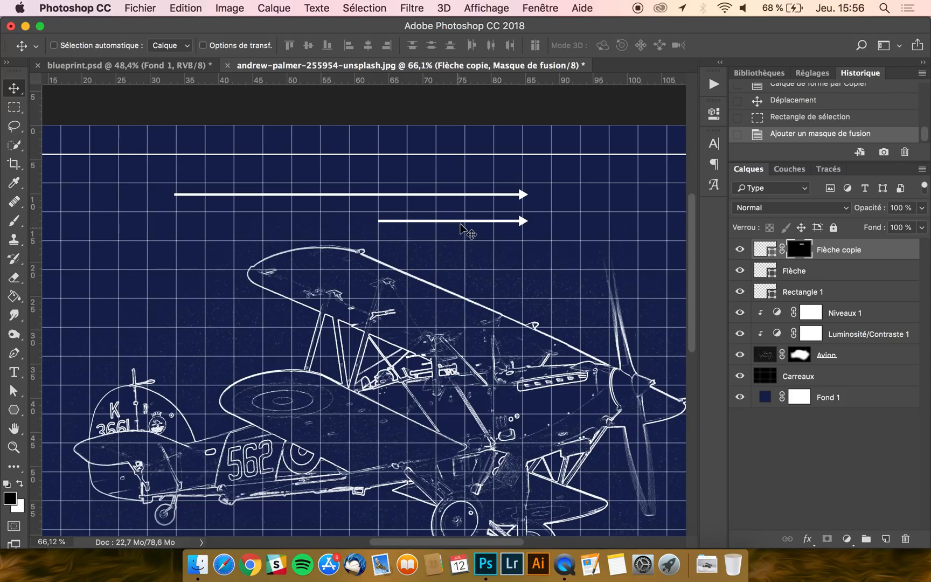
{"action": "left_click_drag", "start_coordinate": [465, 221], "coordinate": [200, 318]}
{"action": "scroll", "coordinate": [200, 321], "scroll_direction": "left", "scroll_amount": 5}
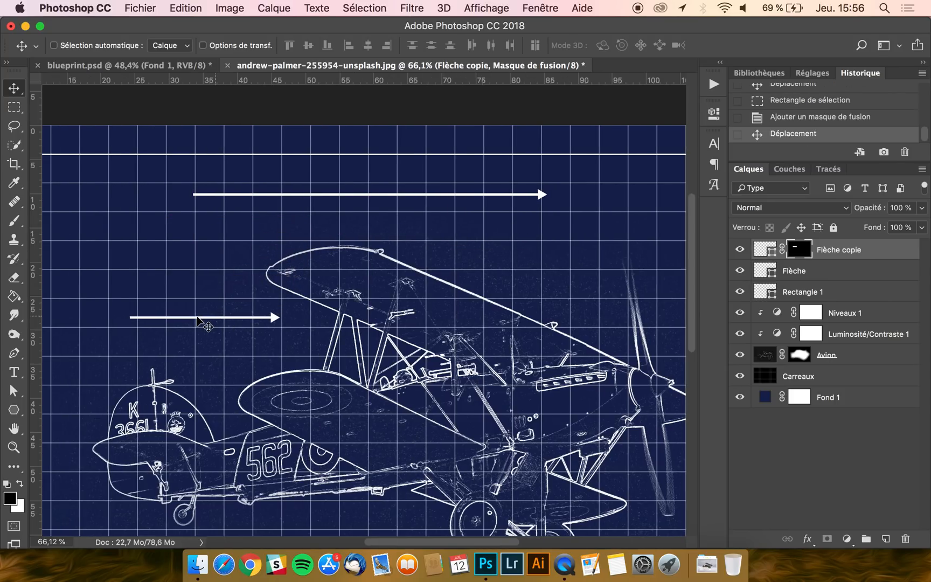
{"action": "key", "text": "super"}
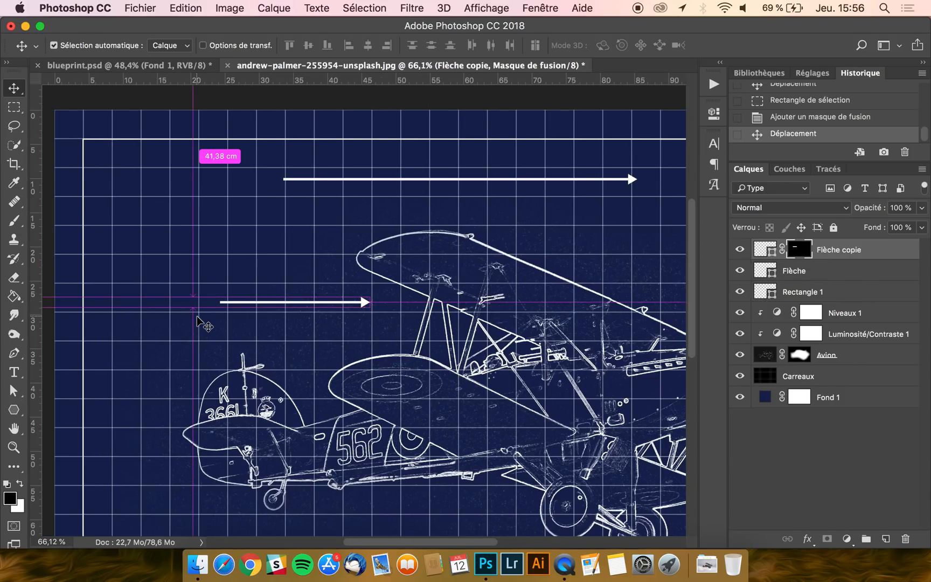
{"action": "key", "text": "super+t"}
{"action": "left_click_drag", "start_coordinate": [386, 247], "coordinate": [386, 346]}
{"action": "key", "text": "Return"}
{"action": "left_click_drag", "start_coordinate": [263, 346], "coordinate": [242, 318]}
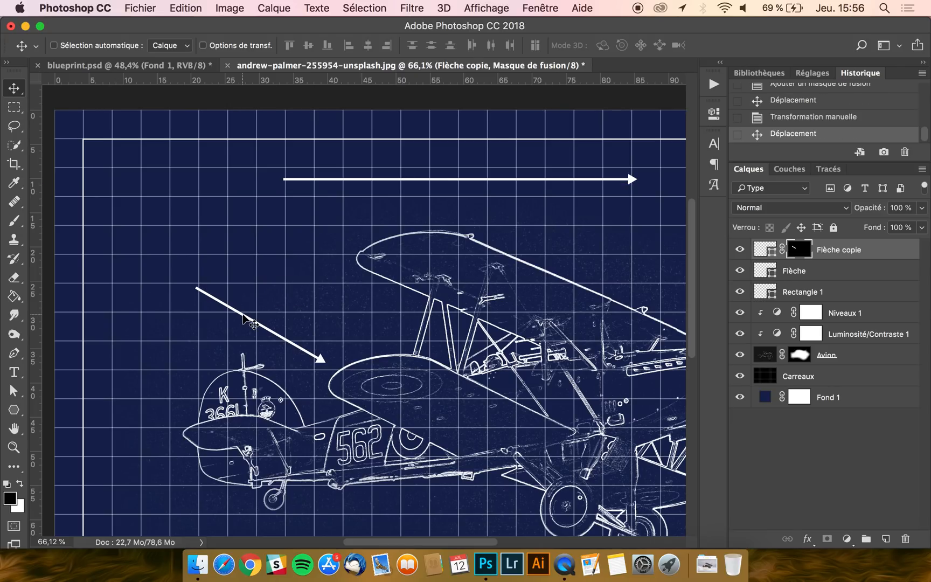
Step: Add the white text "LOREM IPSUM" in Times Regular, 63,76 pt, above the start of the slanted arrow
{"action": "left_click", "coordinate": [9, 371]}
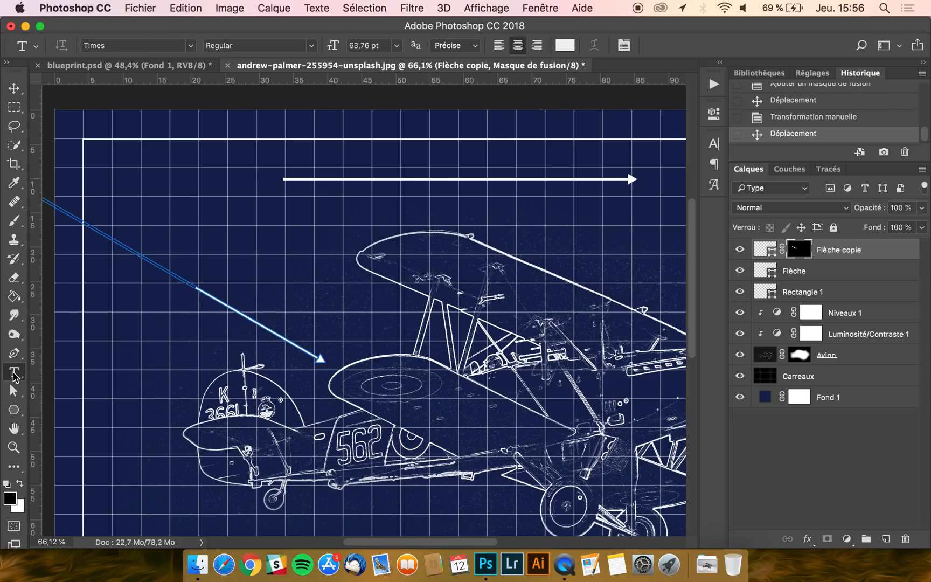
{"action": "left_click", "coordinate": [182, 265]}
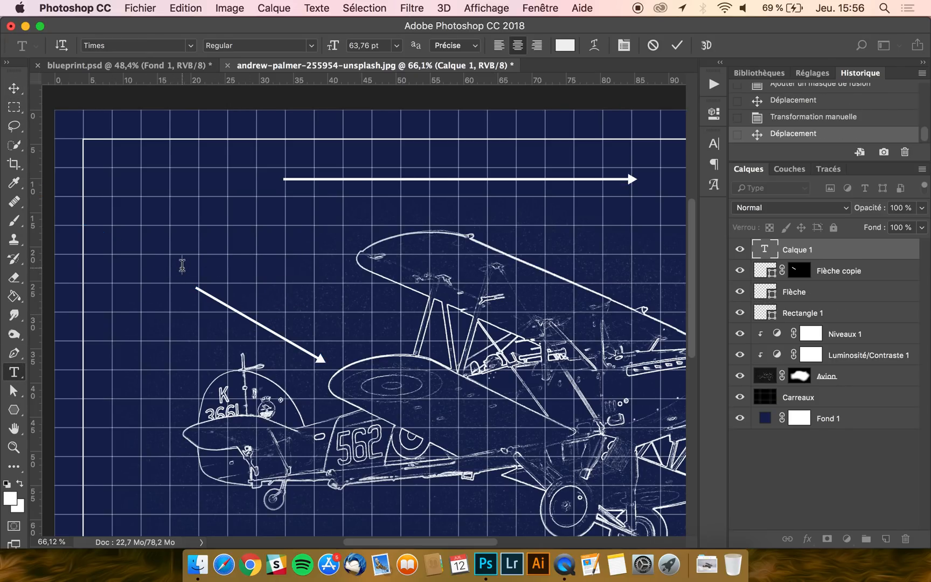
{"action": "type", "text": "LOREUM"}
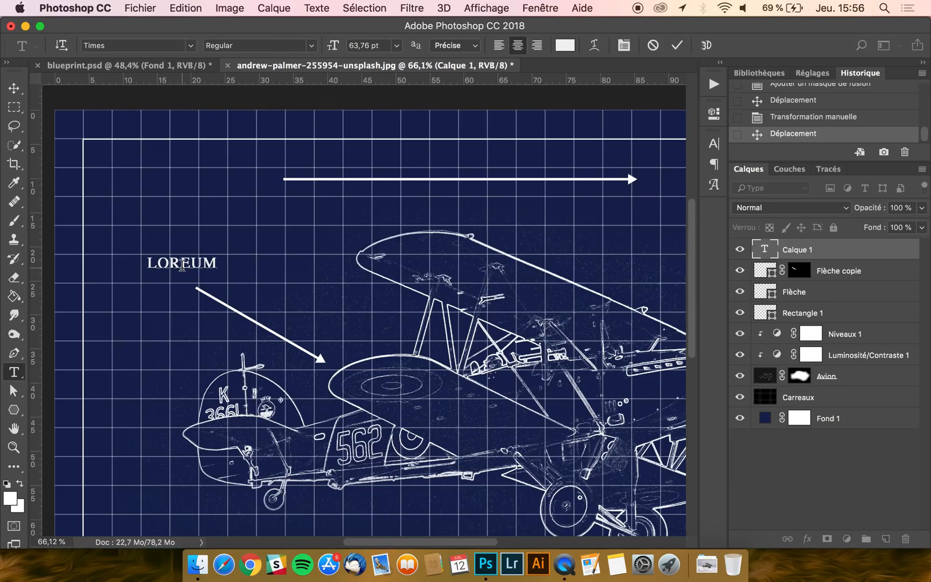
{"action": "key", "text": "BackSpace"}
{"action": "key", "text": "BackSpace"}
{"action": "type", "text": "M IPSUM"}
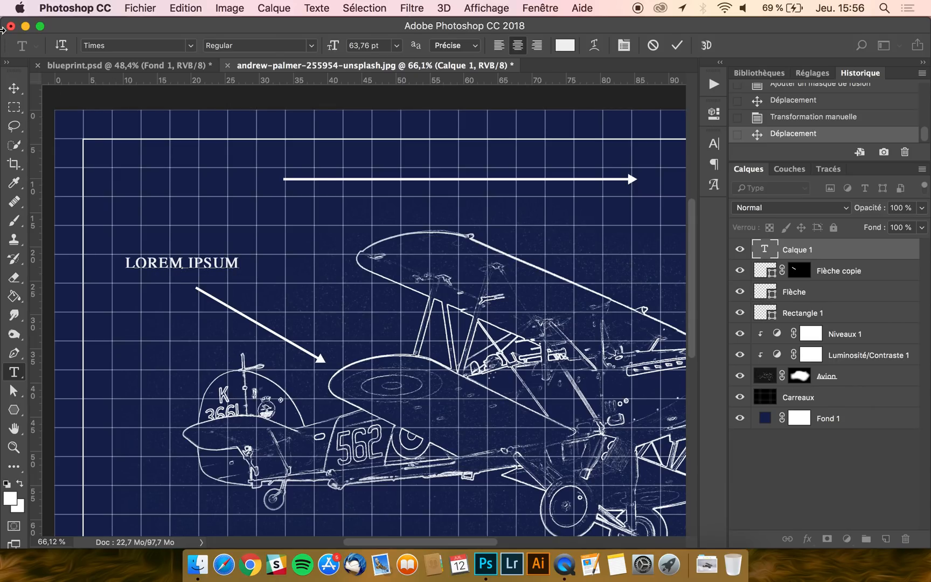
{"action": "left_click", "coordinate": [14, 88]}
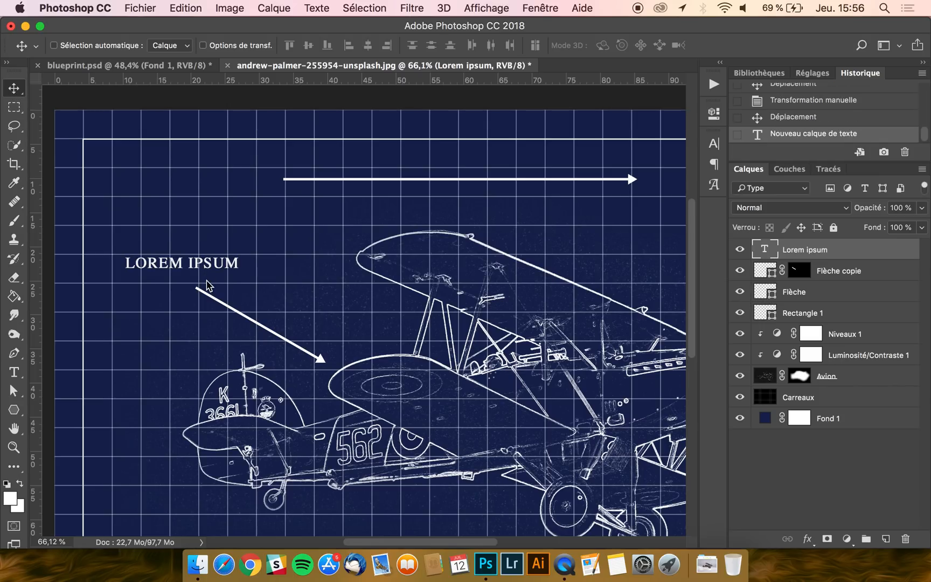
Step: Move the LOREM IPSUM label closer above the slanted arrow's start and scale it down around its centre to about three quarters of its size
{"action": "left_click_drag", "start_coordinate": [237, 268], "coordinate": [239, 273]}
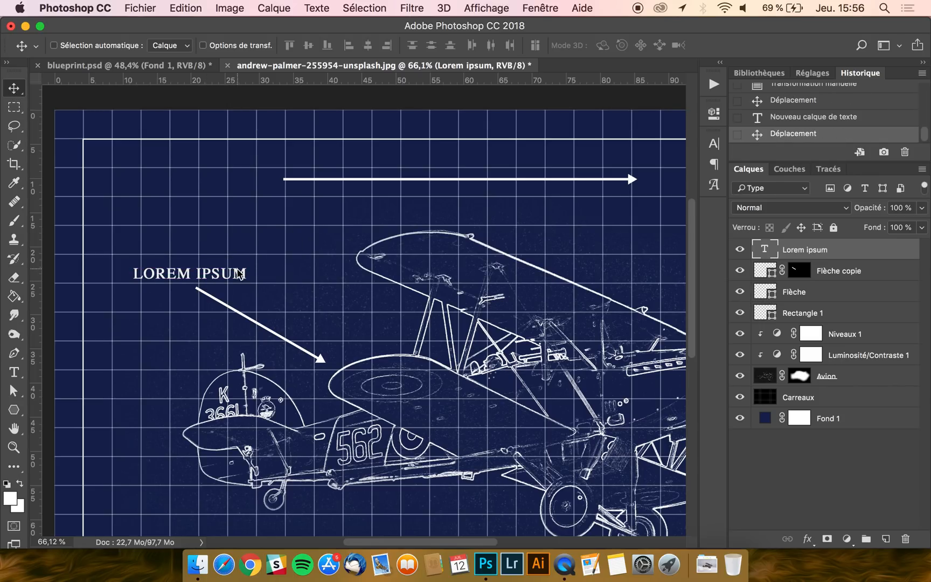
{"action": "scroll", "coordinate": [230, 319], "scroll_direction": "down", "scroll_amount": 5}
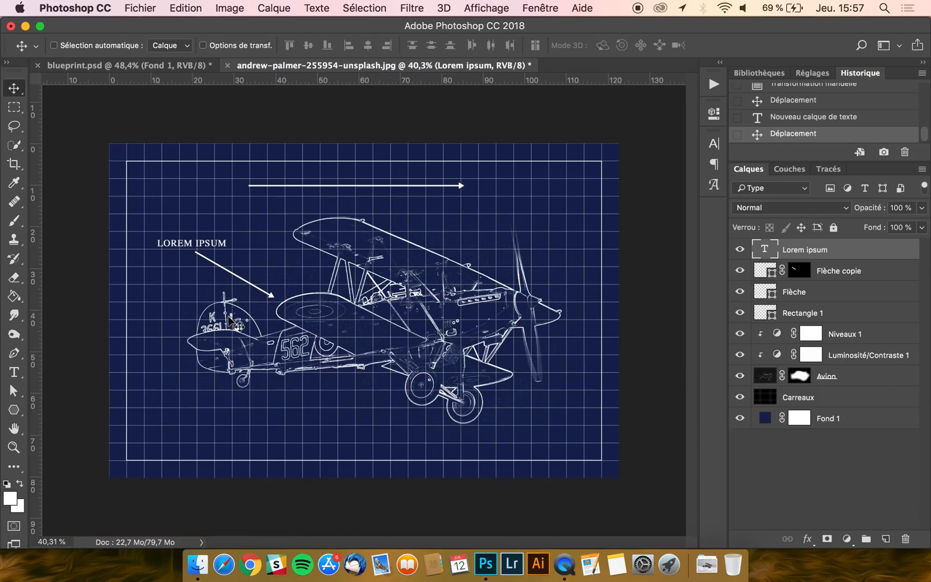
{"action": "scroll", "coordinate": [262, 197], "scroll_direction": "up", "scroll_amount": 3}
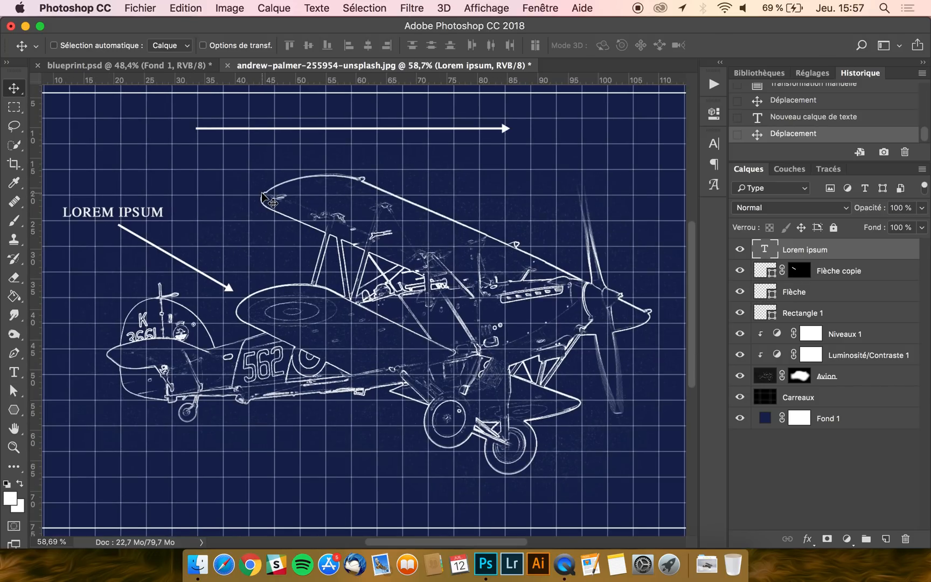
{"action": "key", "text": "super+t"}
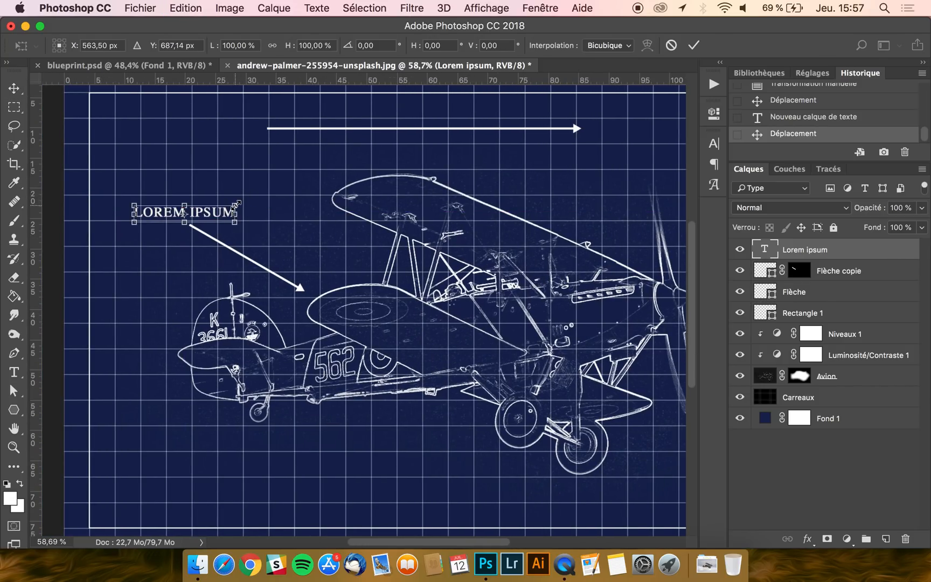
{"action": "left_click_drag", "start_coordinate": [235, 204], "coordinate": [225, 204]}
{"action": "key", "text": "Return"}
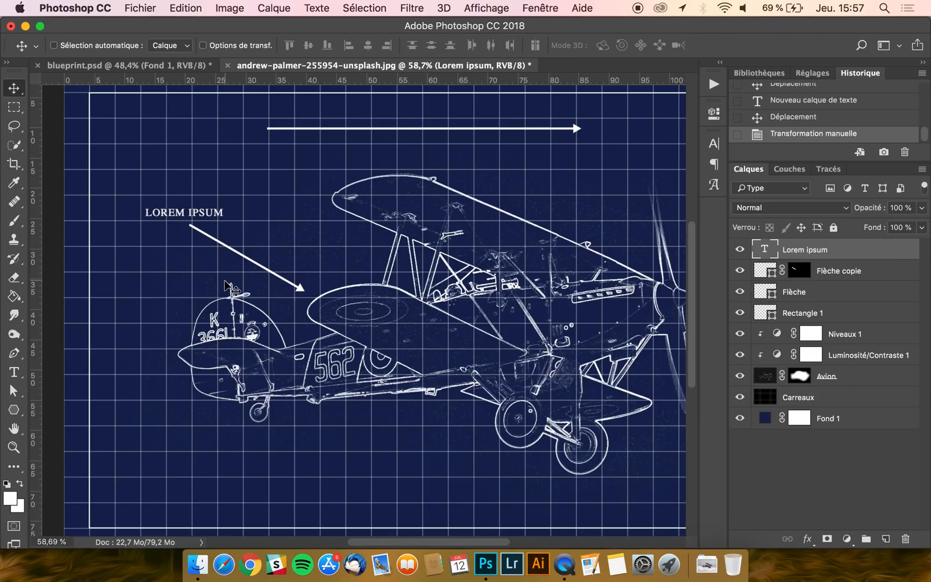
{"action": "scroll", "coordinate": [233, 290], "scroll_direction": "down", "scroll_amount": 3}
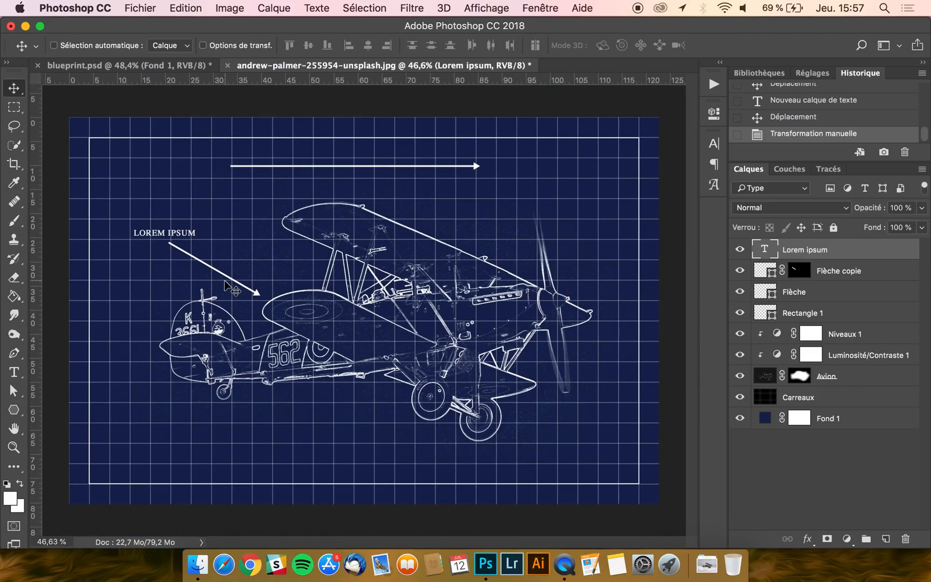
{"action": "scroll", "coordinate": [233, 290], "scroll_direction": "down", "scroll_amount": 1}
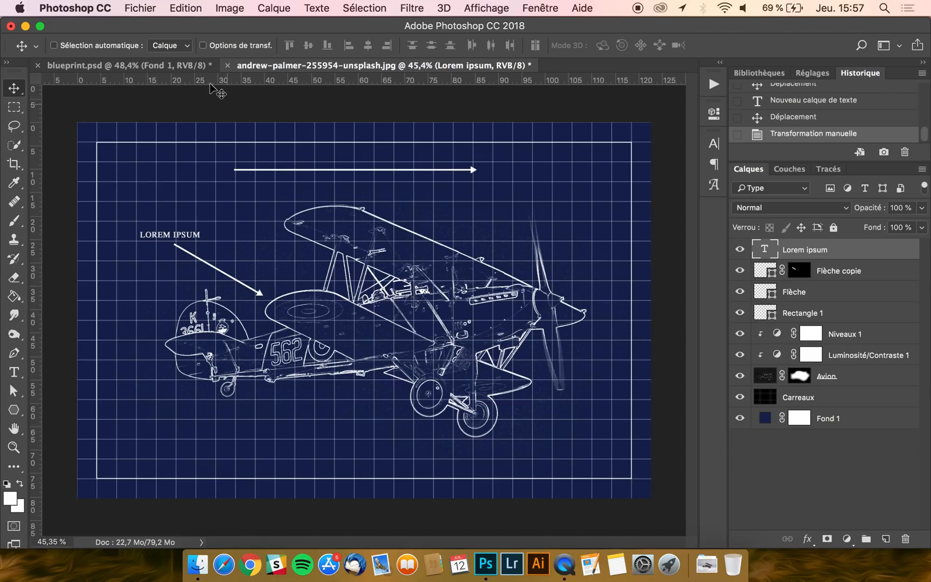
Step: Switch to blueprint.psd and examine the whole reference drawing with its arrows, labels and dimension line
{"action": "left_click", "coordinate": [146, 71]}
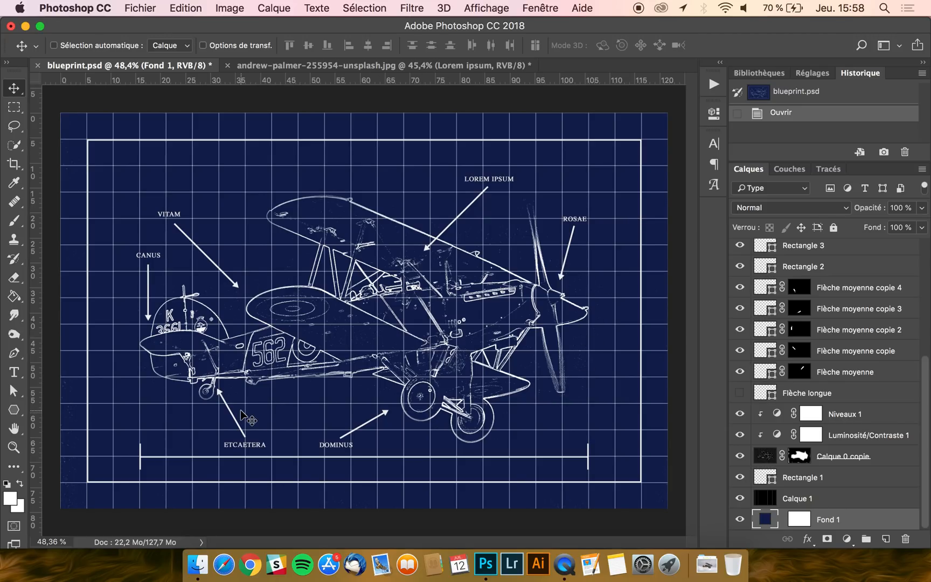
{"action": "scroll", "coordinate": [240, 410], "scroll_direction": "down", "scroll_amount": 2}
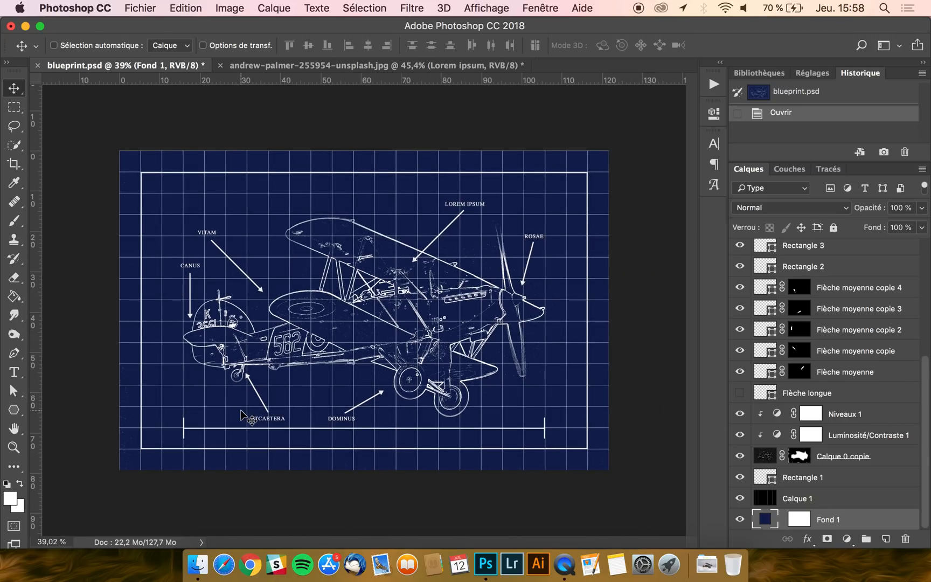